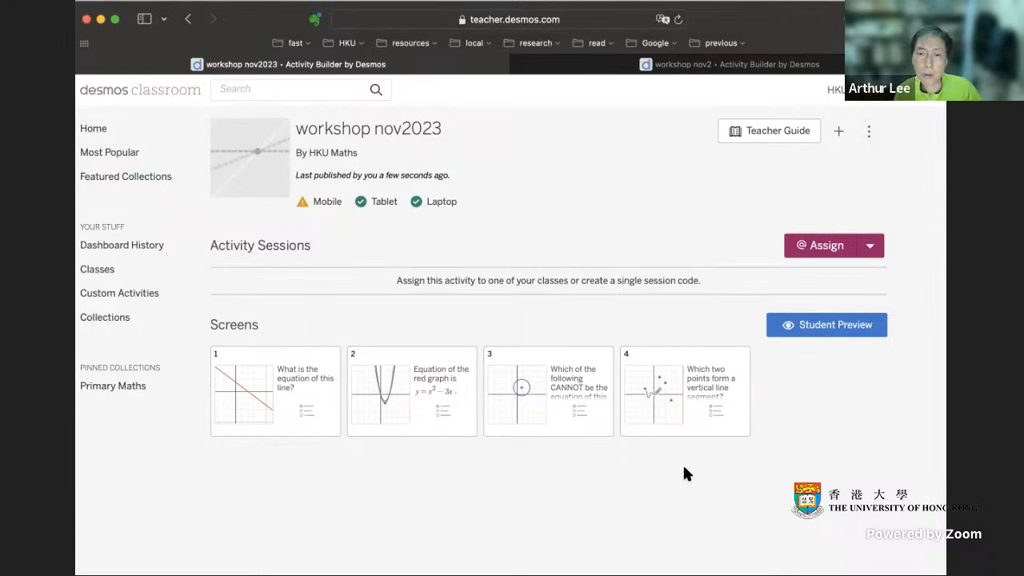
Step: Open the workshop nov2023 activity for editing and go to its fourth screen
{"action": "left_click", "coordinate": [871, 136]}
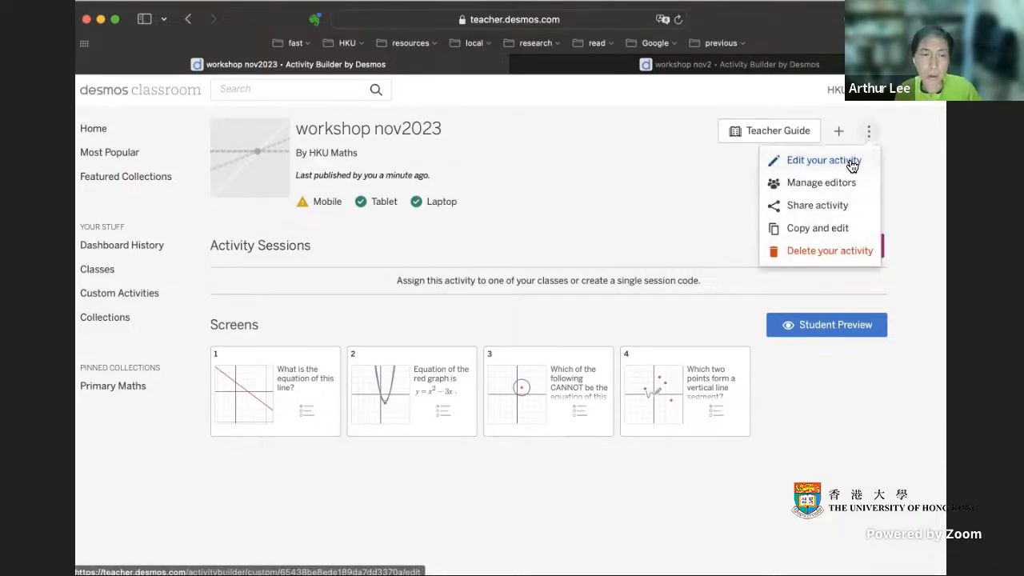
{"action": "left_click", "coordinate": [851, 165]}
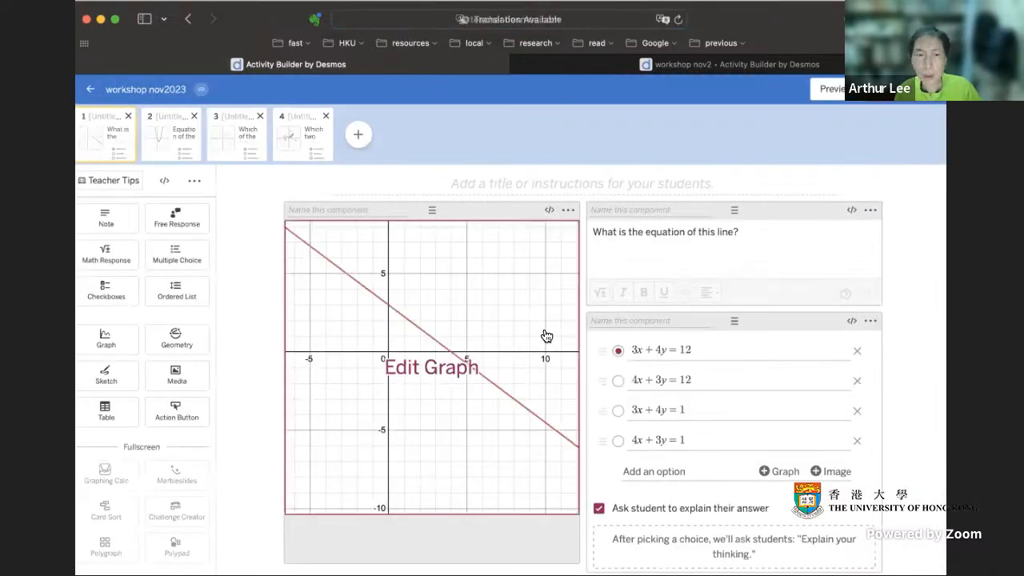
{"action": "left_click", "coordinate": [305, 149]}
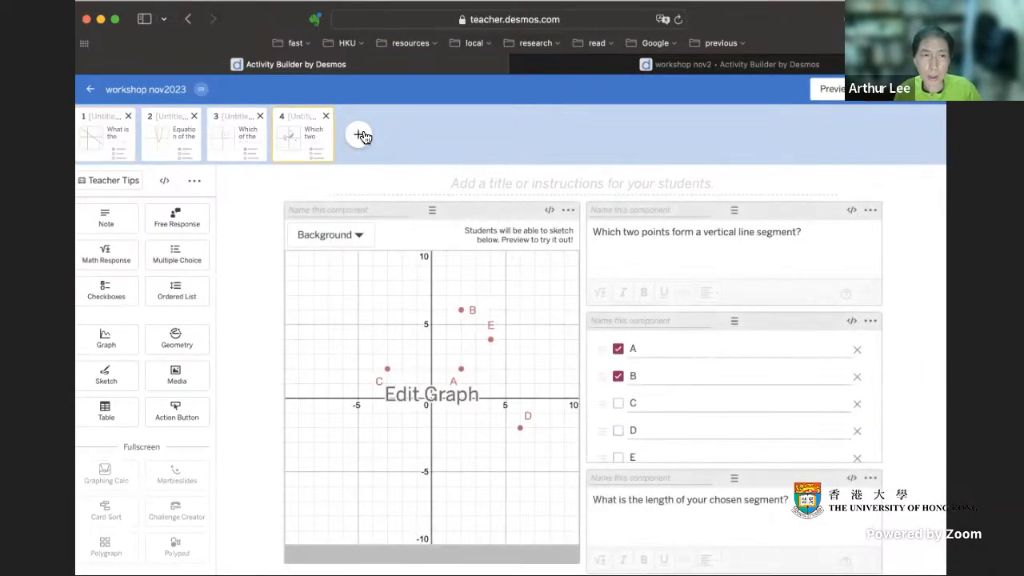
Step: Add a fifth screen with a Geometry component and open its construction for editing
{"action": "left_click", "coordinate": [358, 135]}
{"action": "mouse_move", "coordinate": [366, 136]}
{"action": "left_mouse_down"}
{"action": "mouse_move", "coordinate": [198, 131]}
{"action": "mouse_move", "coordinate": [425, 135]}
{"action": "mouse_move", "coordinate": [367, 137]}
{"action": "mouse_move", "coordinate": [383, 143]}
{"action": "left_mouse_up"}
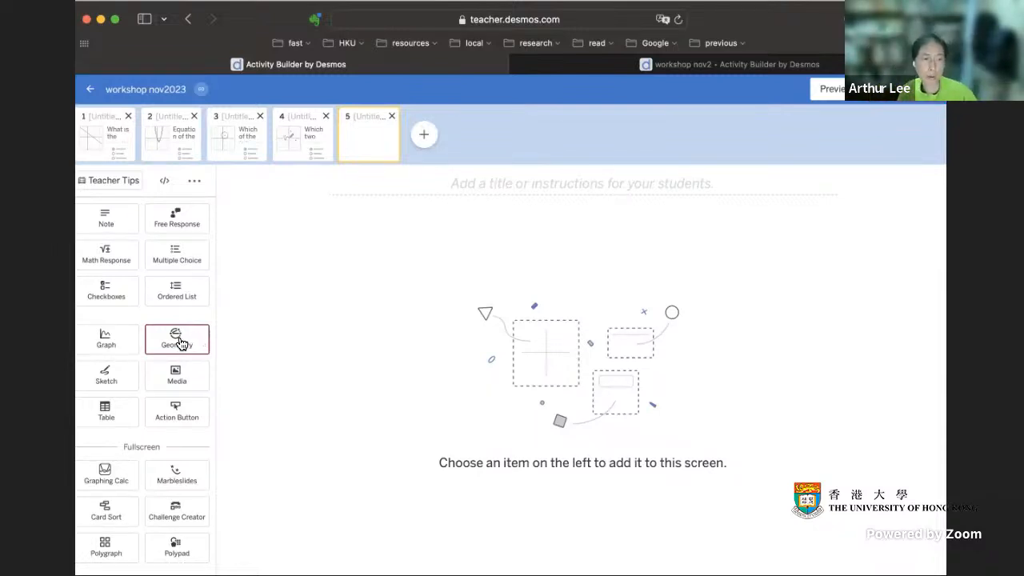
{"action": "left_click", "coordinate": [206, 342]}
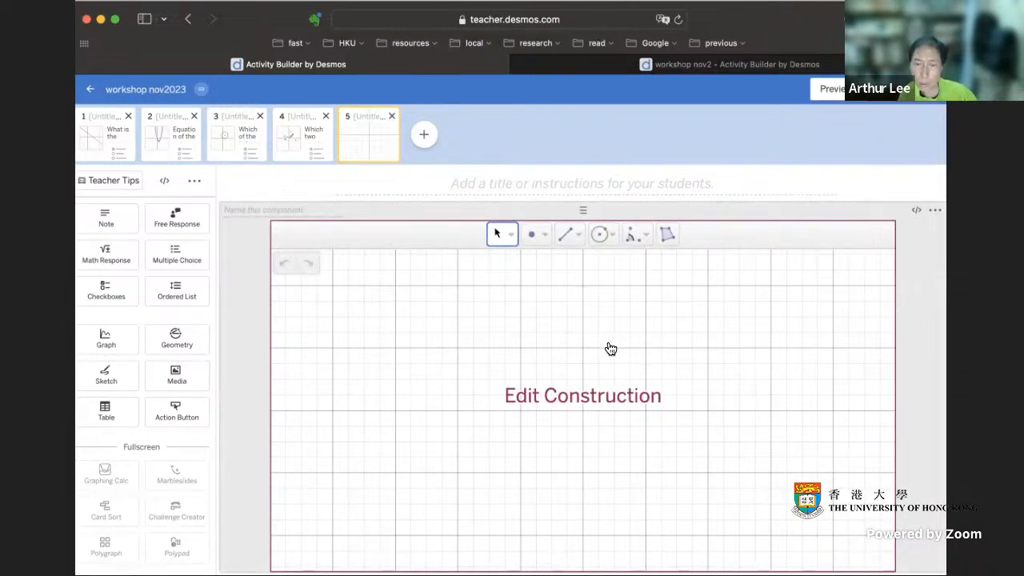
{"action": "left_click", "coordinate": [606, 398]}
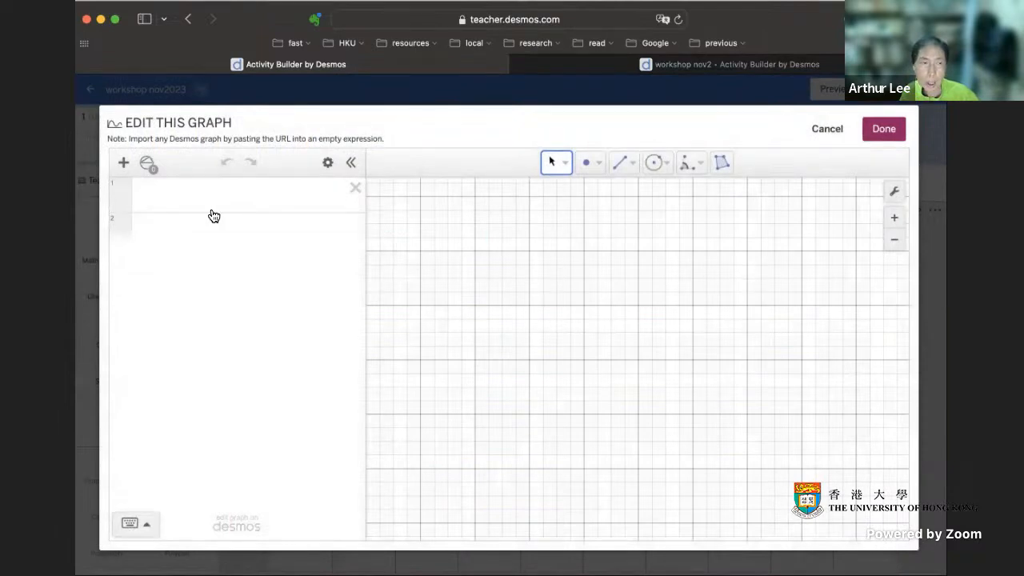
Step: Plot y = x + 1 from the first expression line and clear the expression again
{"action": "left_click", "coordinate": [195, 190]}
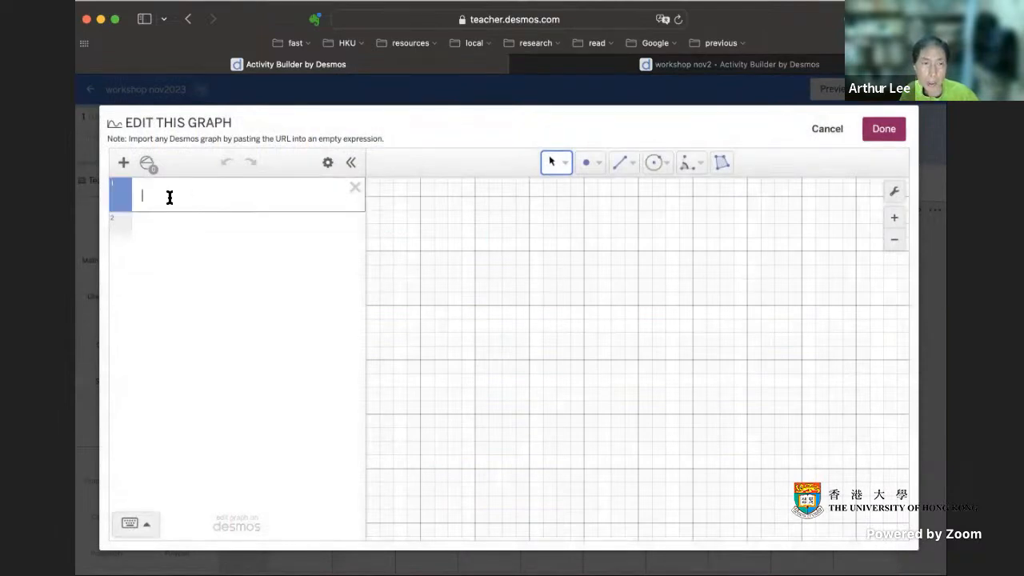
{"action": "type", "text": "y=x+1"}
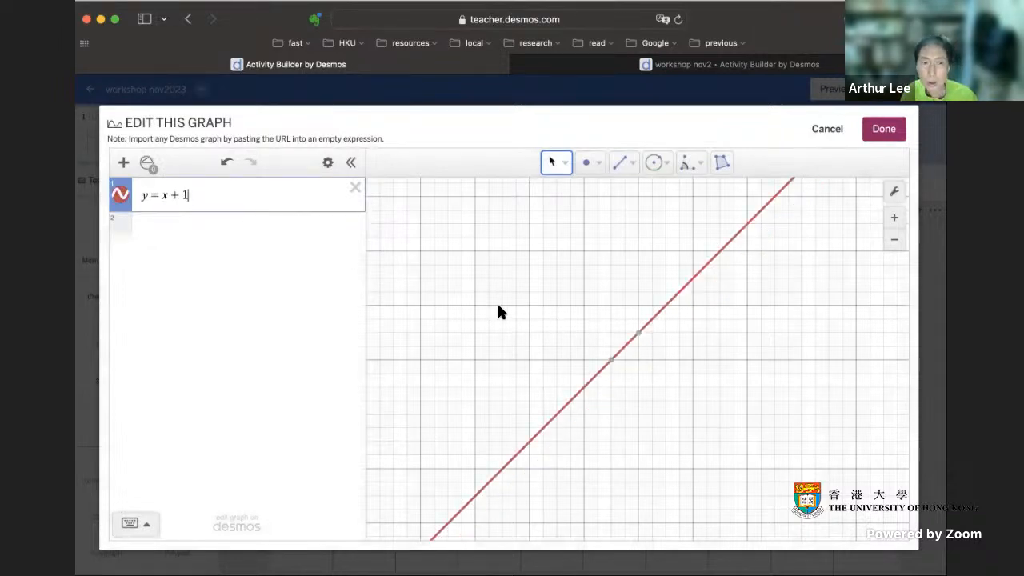
{"action": "left_click", "coordinate": [354, 189]}
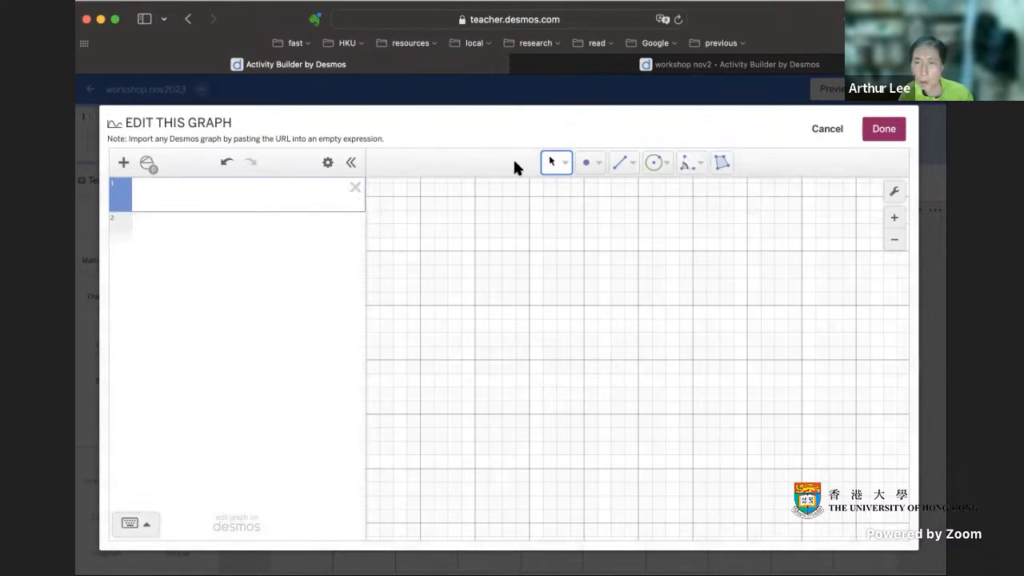
Step: Look through the available point, line, circle, angle, polygon and selection tools, ending with the Select tool active
{"action": "left_click", "coordinate": [601, 165]}
{"action": "left_click", "coordinate": [601, 164]}
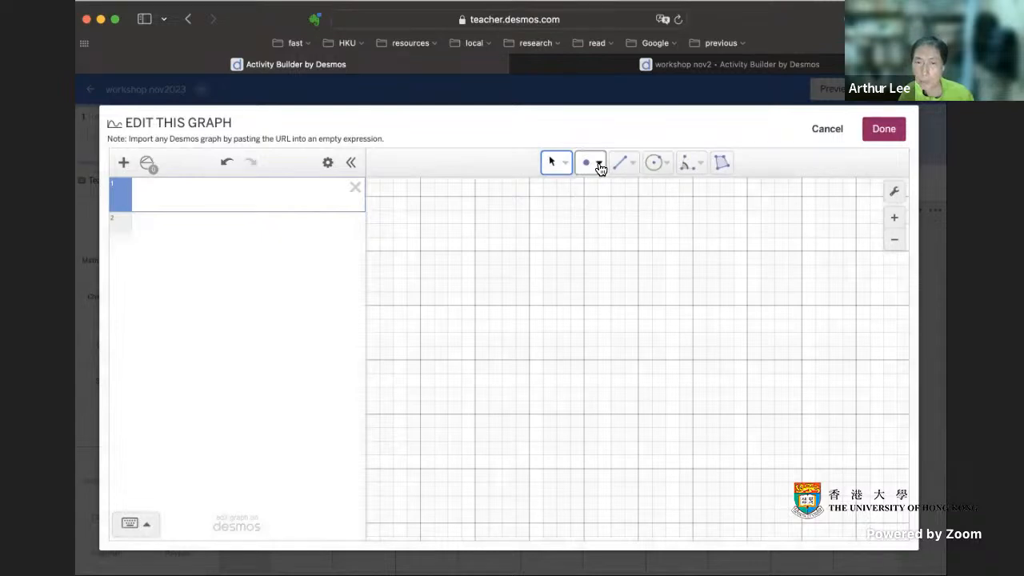
{"action": "left_click", "coordinate": [599, 165]}
{"action": "left_click", "coordinate": [598, 165]}
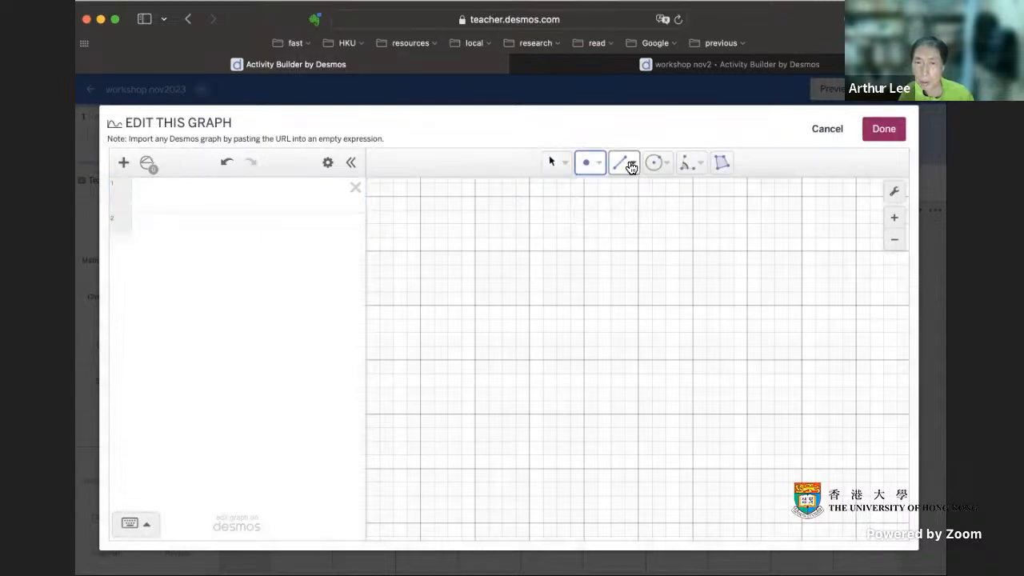
{"action": "left_click", "coordinate": [634, 166]}
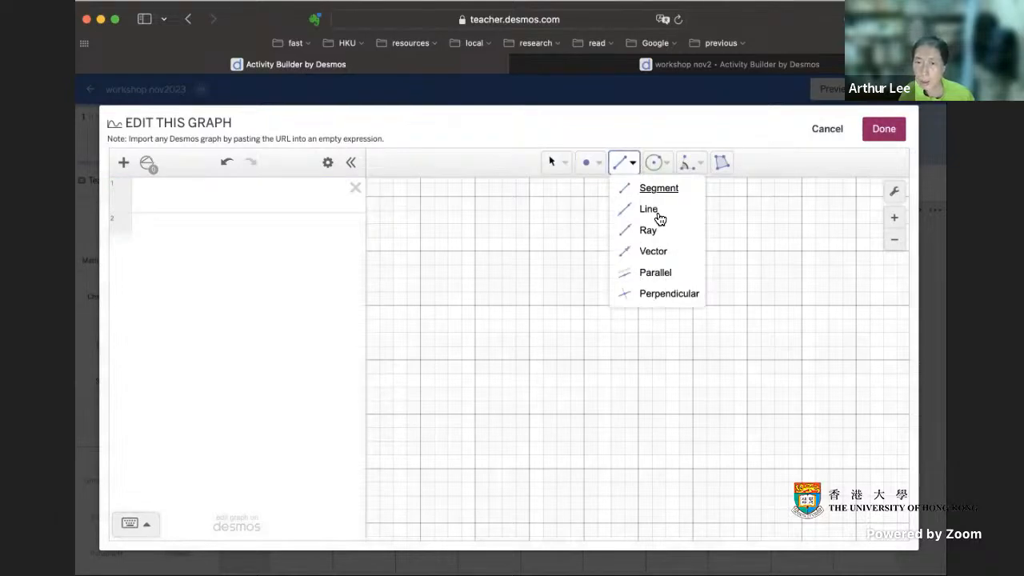
{"action": "left_click", "coordinate": [811, 162]}
{"action": "left_click", "coordinate": [668, 163]}
{"action": "left_click", "coordinate": [676, 189]}
{"action": "left_click", "coordinate": [701, 166]}
{"action": "left_click", "coordinate": [723, 169]}
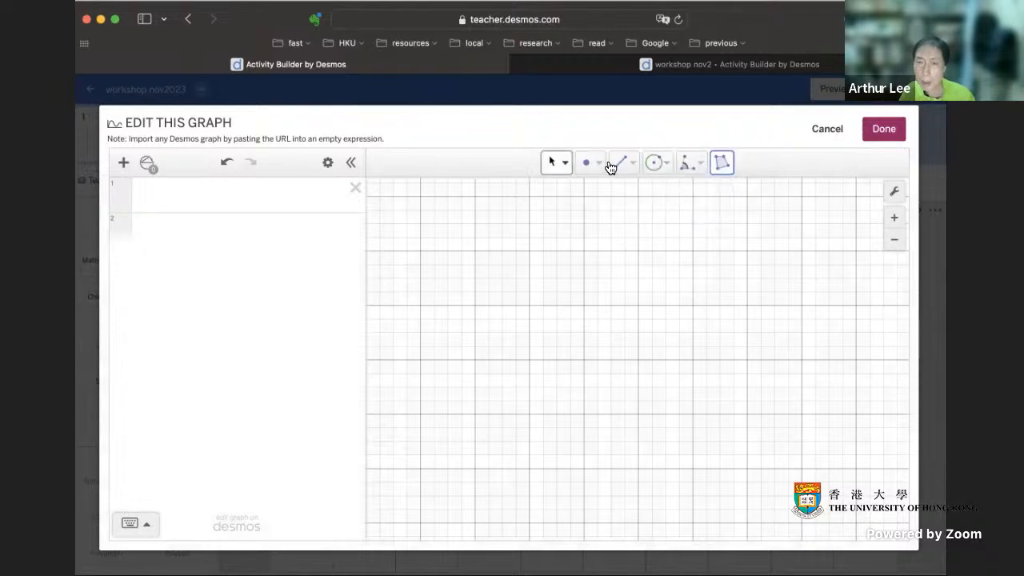
{"action": "left_click", "coordinate": [564, 163]}
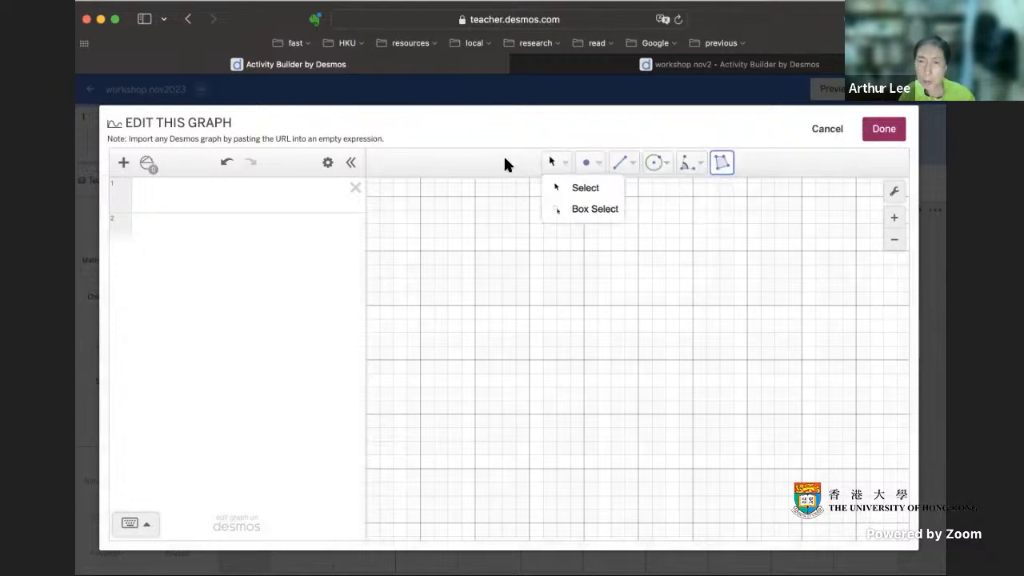
{"action": "left_click", "coordinate": [583, 188]}
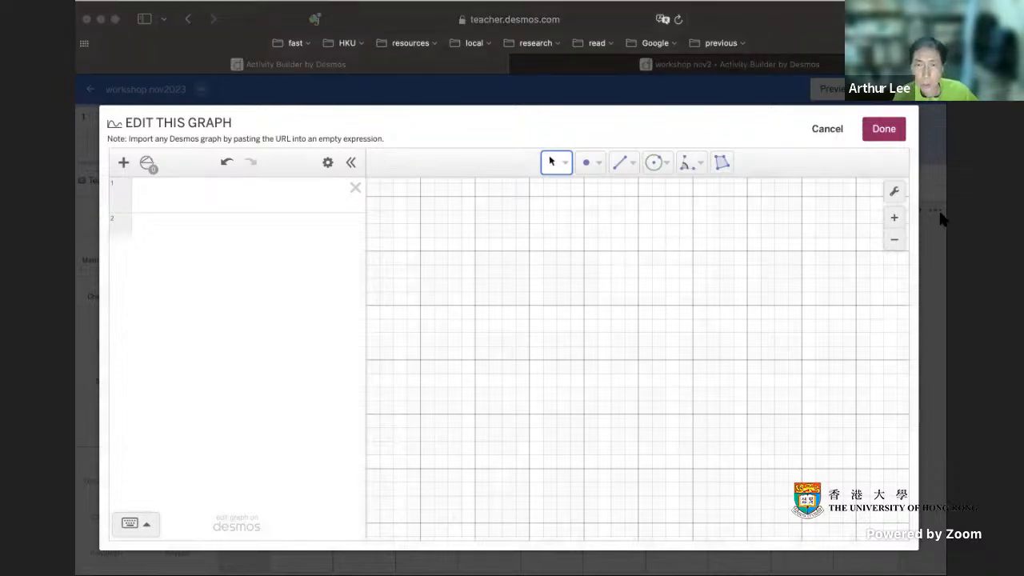
Step: Turn off the grid in the construction's graph settings
{"action": "left_click", "coordinate": [895, 192]}
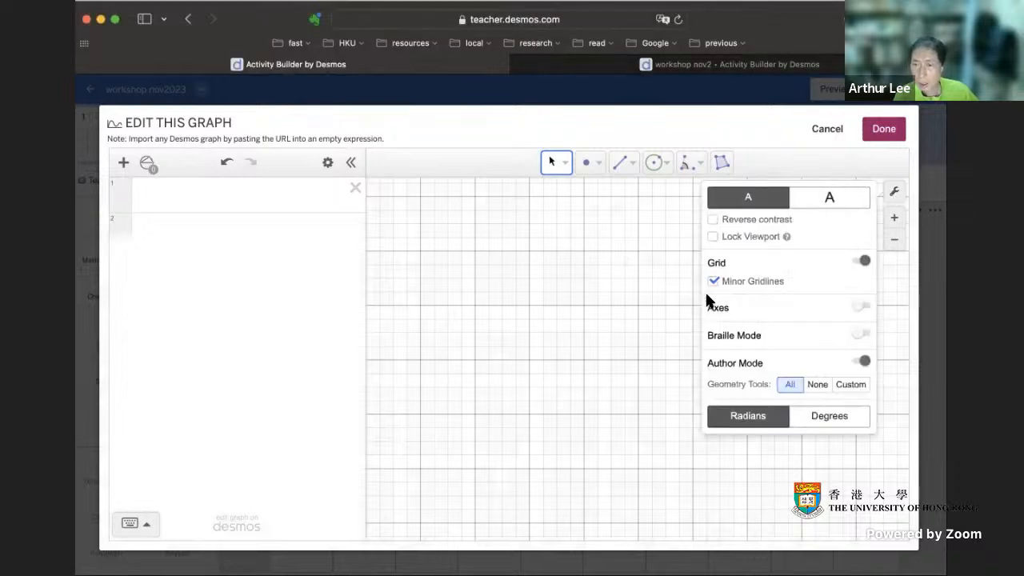
{"action": "left_click", "coordinate": [857, 264]}
{"action": "left_click", "coordinate": [629, 271]}
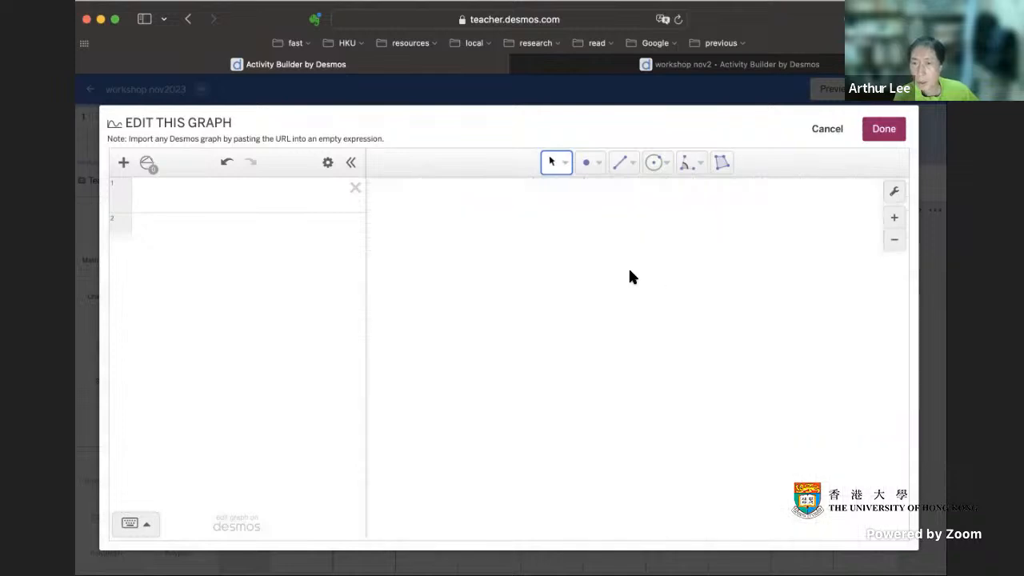
Step: Draw two segments from a shared lower-left vertex, one to an upper vertex and one to a far-right vertex
{"action": "left_click", "coordinate": [630, 168]}
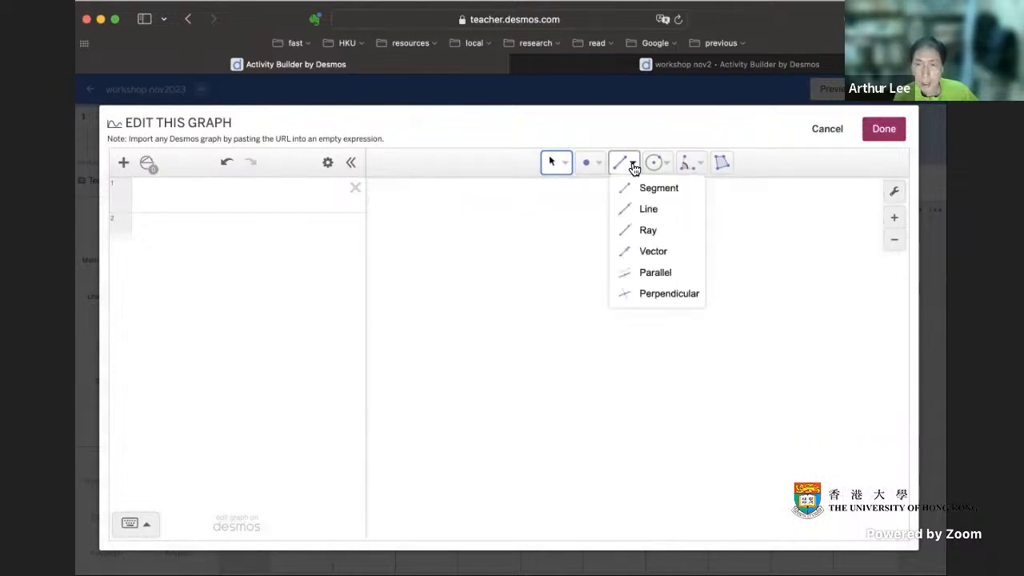
{"action": "left_click", "coordinate": [648, 190]}
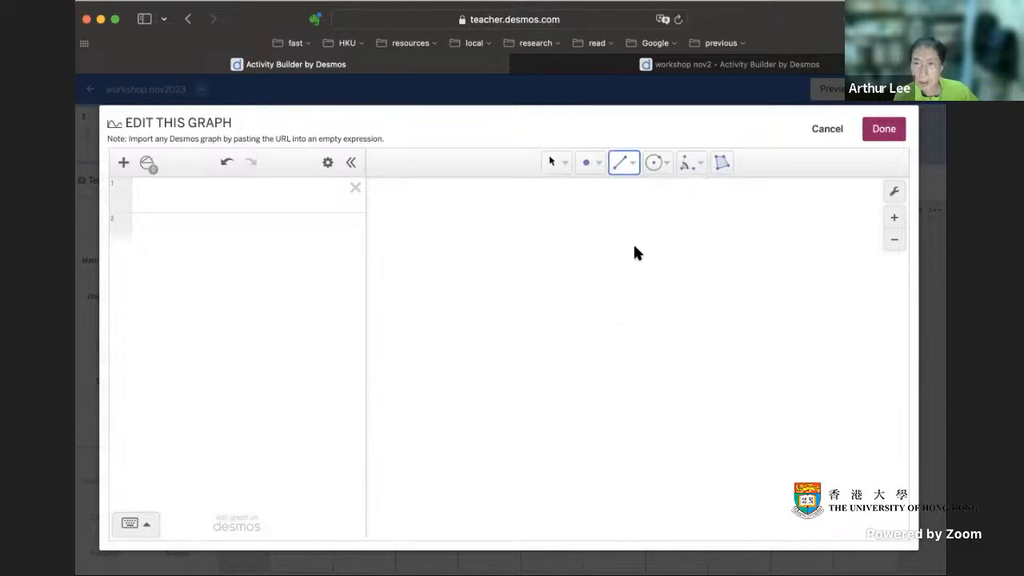
{"action": "left_click", "coordinate": [631, 233]}
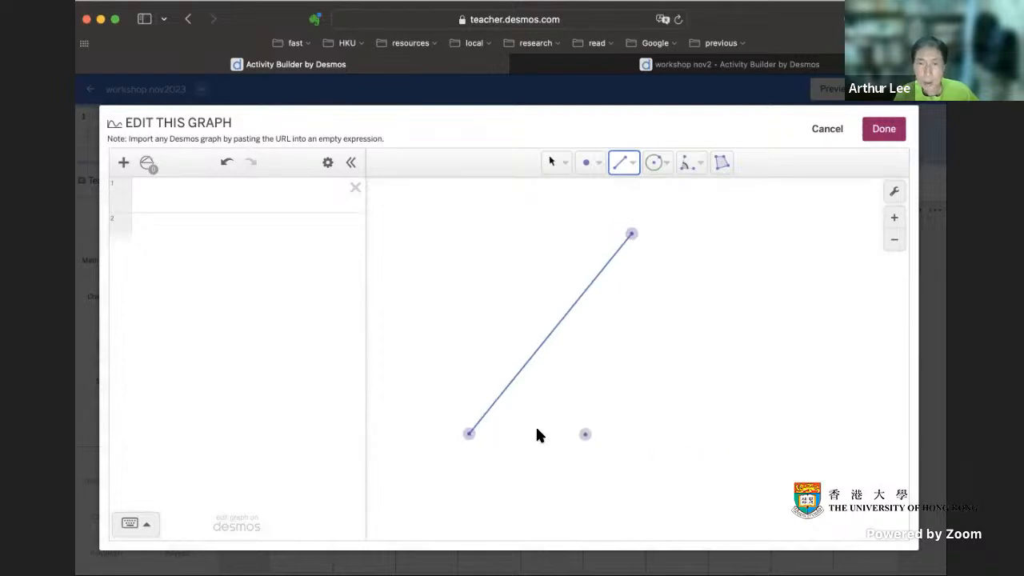
{"action": "left_click", "coordinate": [471, 438]}
{"action": "left_click", "coordinate": [817, 422]}
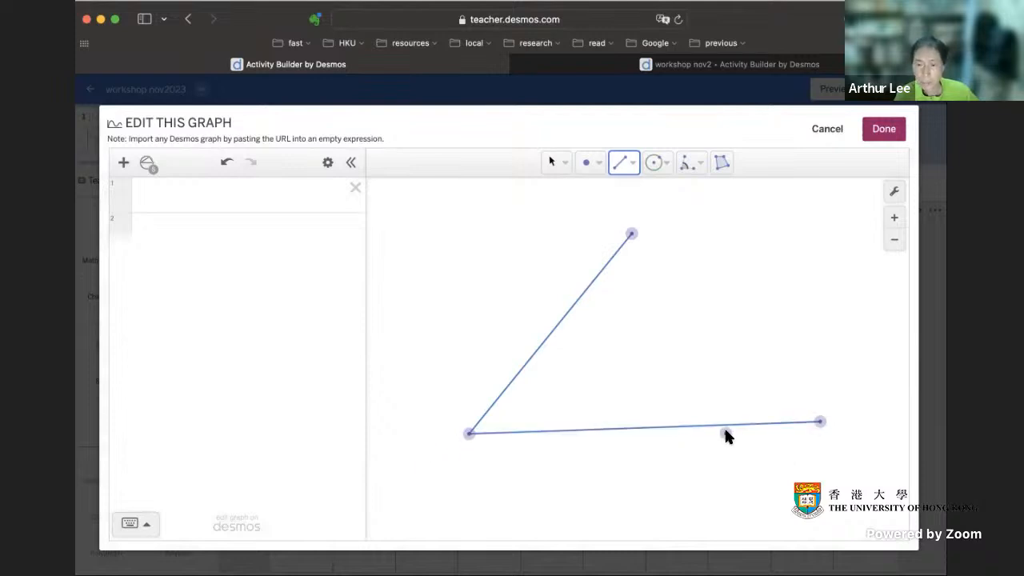
Step: Draw two crossing segments, each from one free vertex to a point on the opposite segment
{"action": "left_click", "coordinate": [820, 422]}
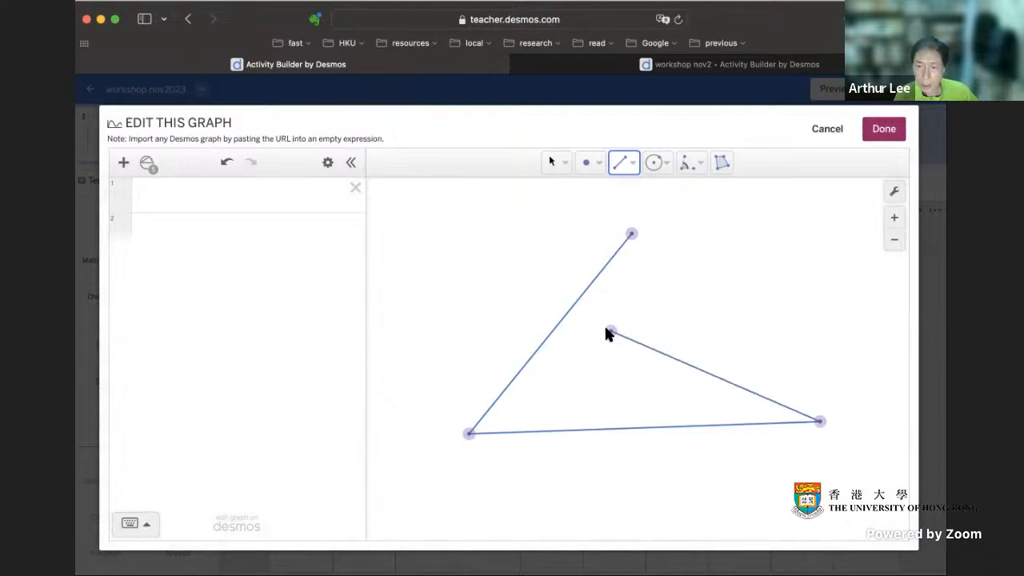
{"action": "left_click", "coordinate": [563, 321]}
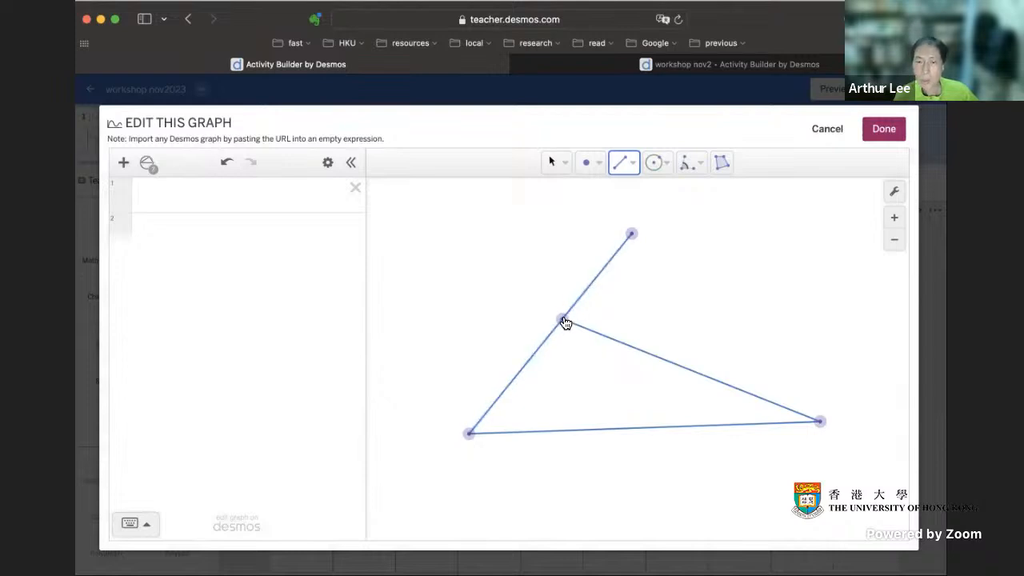
{"action": "left_click", "coordinate": [632, 235]}
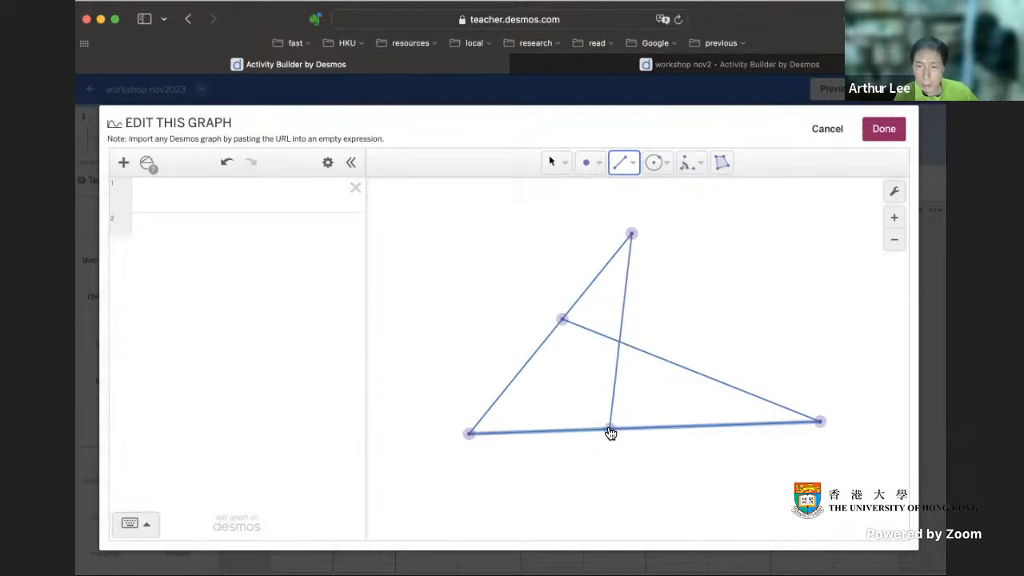
{"action": "left_click", "coordinate": [611, 429]}
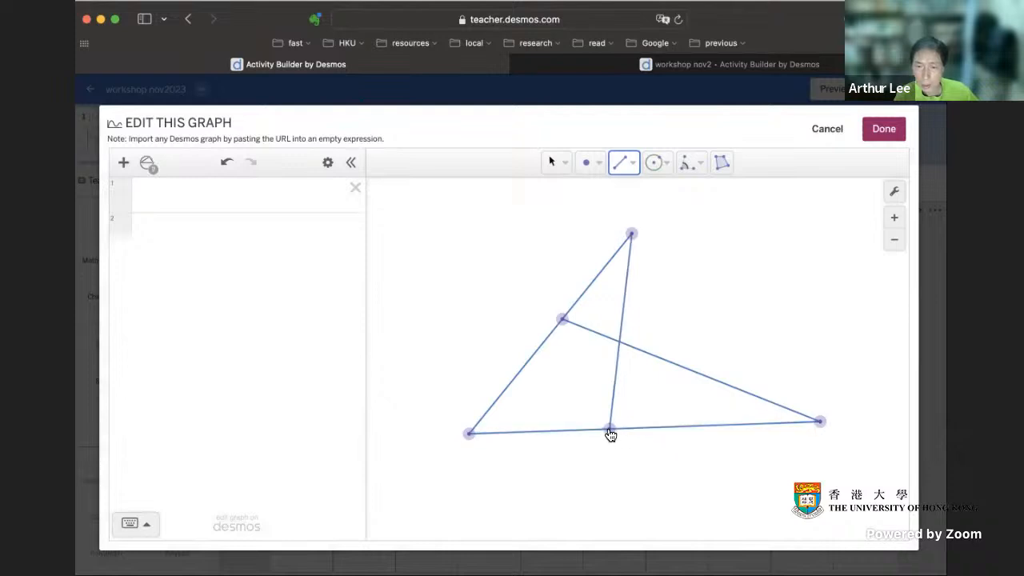
Step: Reshape the figure with the Select tool by slightly moving its three vertices and the point on the base segment
{"action": "left_click", "coordinate": [563, 165]}
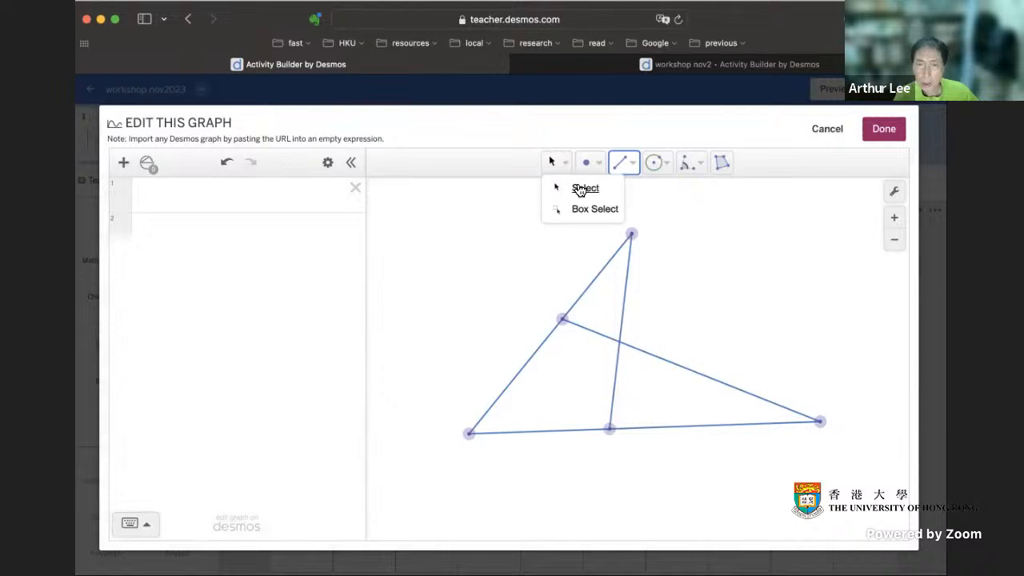
{"action": "left_click", "coordinate": [580, 190]}
{"action": "mouse_move", "coordinate": [636, 233]}
{"action": "left_mouse_down"}
{"action": "mouse_move", "coordinate": [861, 256]}
{"action": "mouse_move", "coordinate": [644, 238]}
{"action": "left_mouse_up"}
{"action": "left_click_drag", "start_coordinate": [469, 434], "coordinate": [454, 455]}
{"action": "mouse_move", "coordinate": [820, 421]}
{"action": "left_mouse_down"}
{"action": "mouse_move", "coordinate": [697, 416]}
{"action": "mouse_move", "coordinate": [817, 415]}
{"action": "left_mouse_up"}
{"action": "left_click_drag", "start_coordinate": [600, 440], "coordinate": [621, 437]}
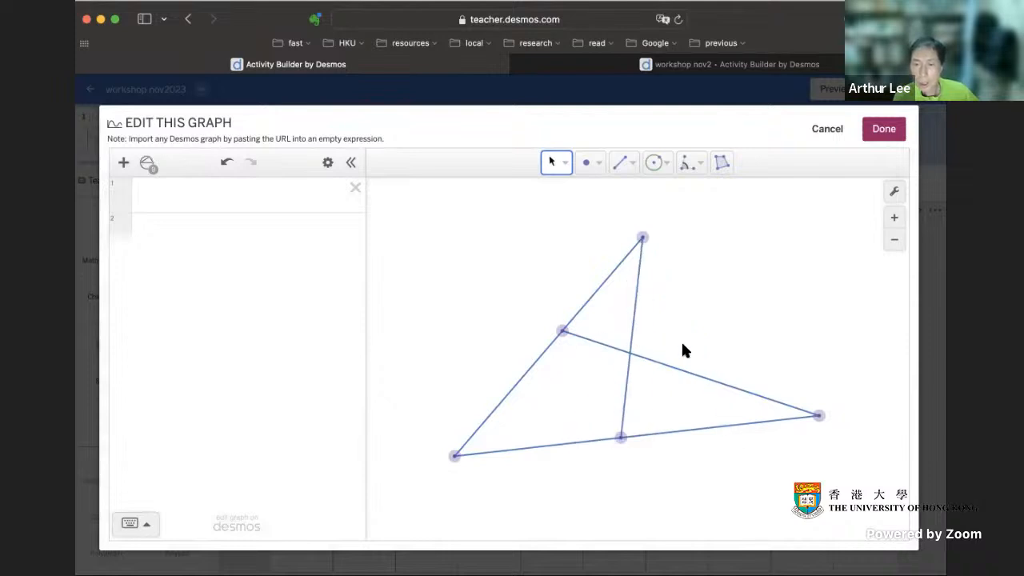
Step: Place a point at the intersection of the two crossing segments
{"action": "left_click", "coordinate": [596, 166]}
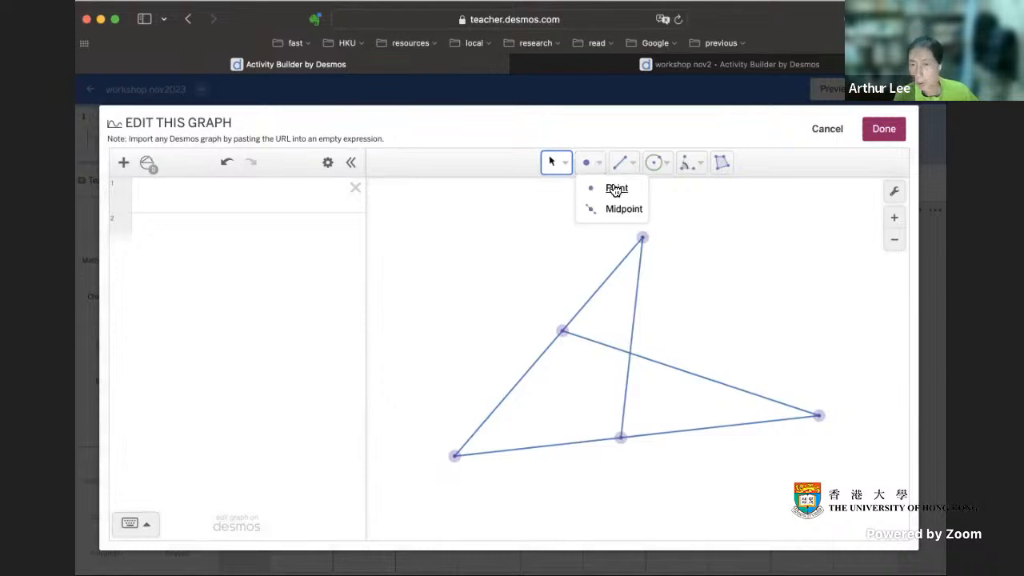
{"action": "left_click", "coordinate": [616, 189]}
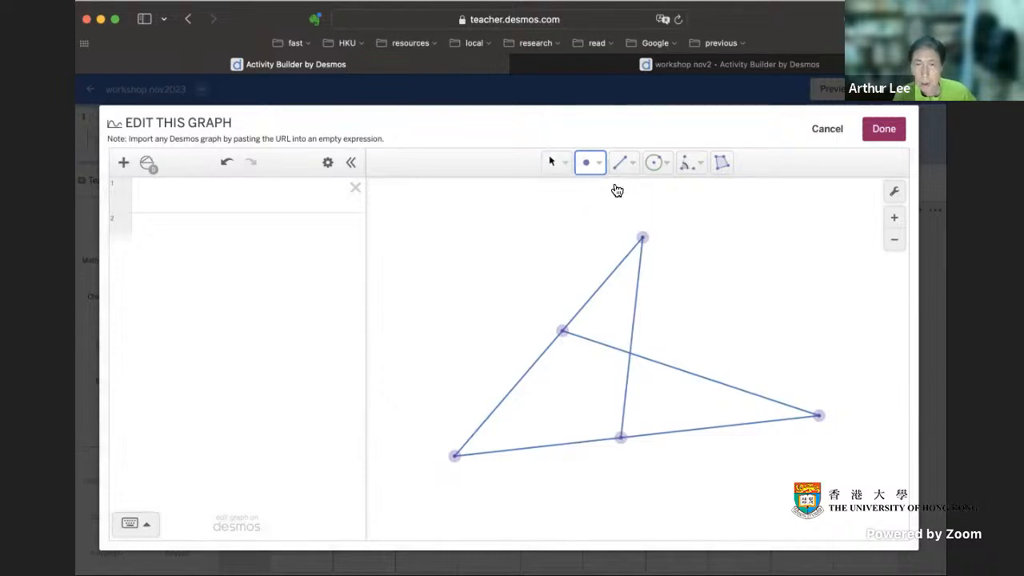
{"action": "left_click", "coordinate": [629, 354]}
Step: Reshape the figure with the Select tool, moving the upper vertex rightward and the far-right vertex slightly inward
{"action": "left_click", "coordinate": [560, 169]}
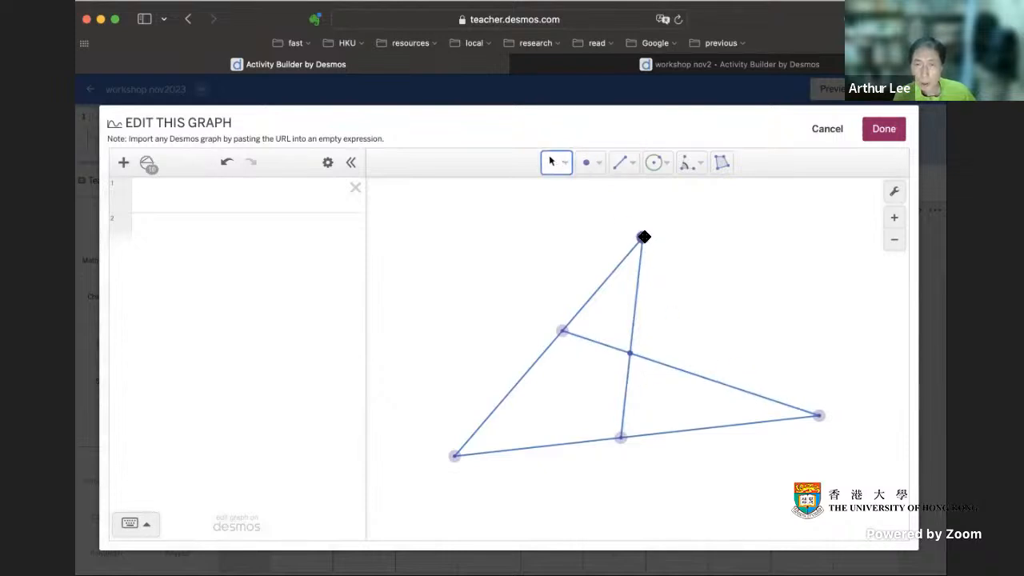
{"action": "left_click", "coordinate": [568, 168]}
{"action": "left_click", "coordinate": [571, 189]}
{"action": "left_click_drag", "start_coordinate": [640, 236], "coordinate": [692, 238]}
{"action": "mouse_move", "coordinate": [460, 454]}
{"action": "left_mouse_down"}
{"action": "mouse_move", "coordinate": [477, 446]}
{"action": "mouse_move", "coordinate": [402, 461]}
{"action": "mouse_move", "coordinate": [463, 441]}
{"action": "mouse_move", "coordinate": [454, 455]}
{"action": "left_mouse_up"}
{"action": "left_click_drag", "start_coordinate": [819, 416], "coordinate": [814, 441]}
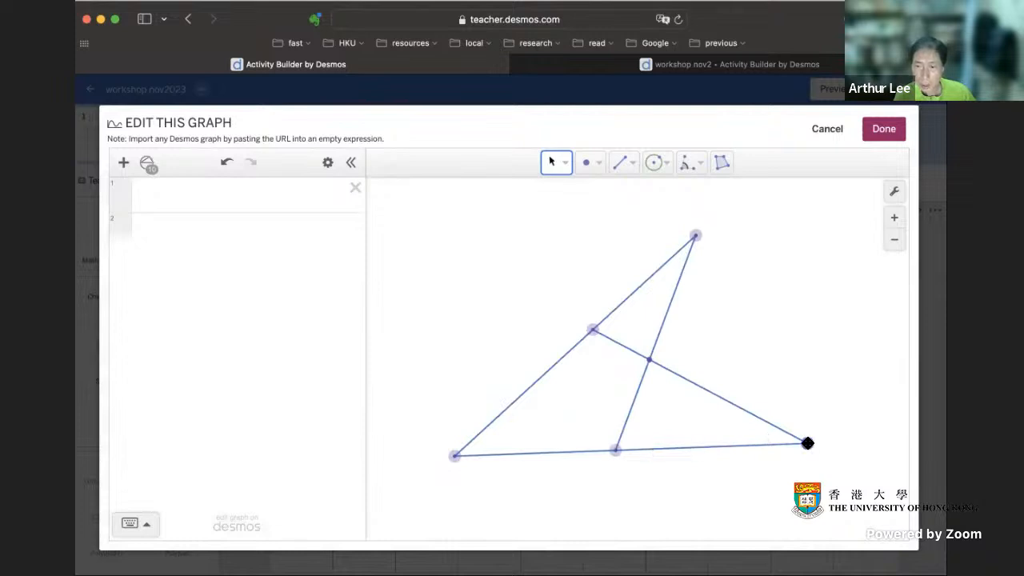
{"action": "left_click_drag", "start_coordinate": [808, 443], "coordinate": [798, 419]}
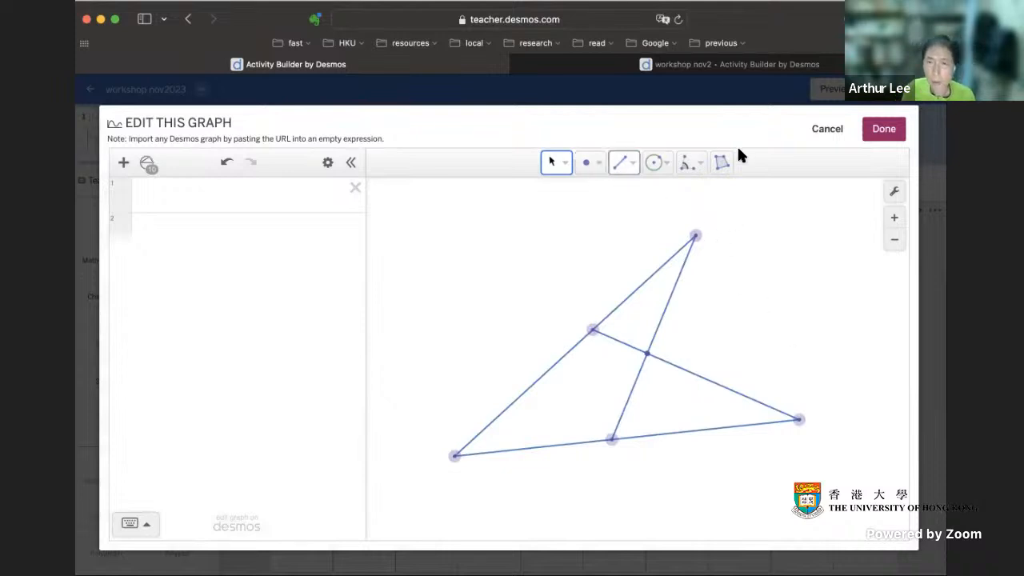
Step: Check the angle tool options, and finish editing to save the construction to the fifth screen
{"action": "left_click", "coordinate": [698, 167]}
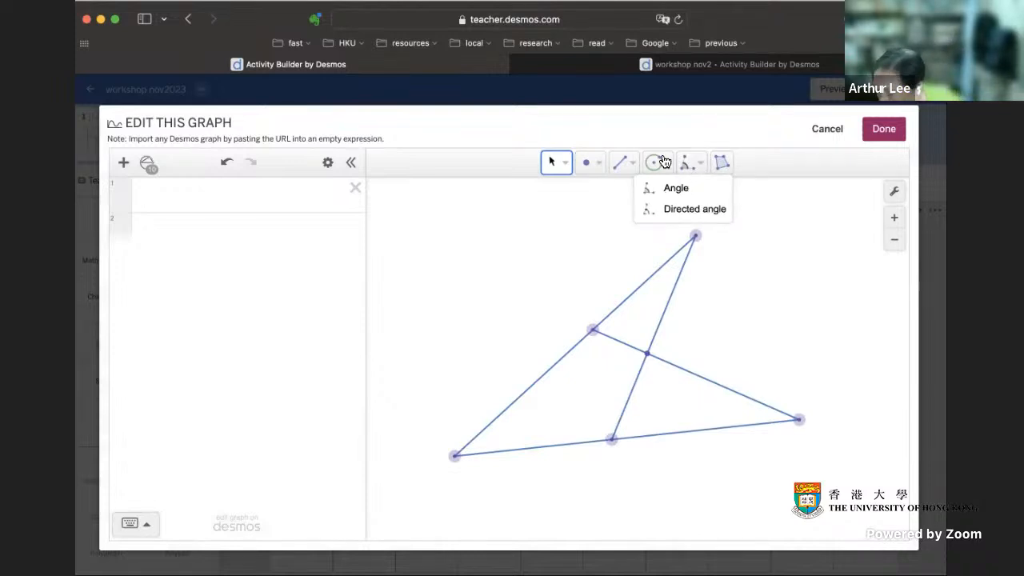
{"action": "left_click", "coordinate": [774, 158]}
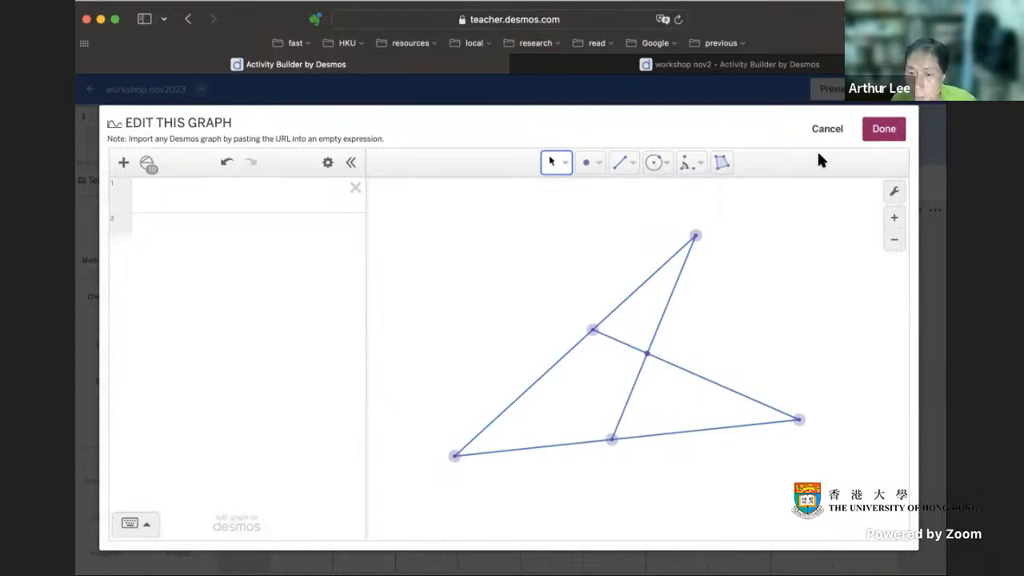
{"action": "left_click", "coordinate": [887, 130]}
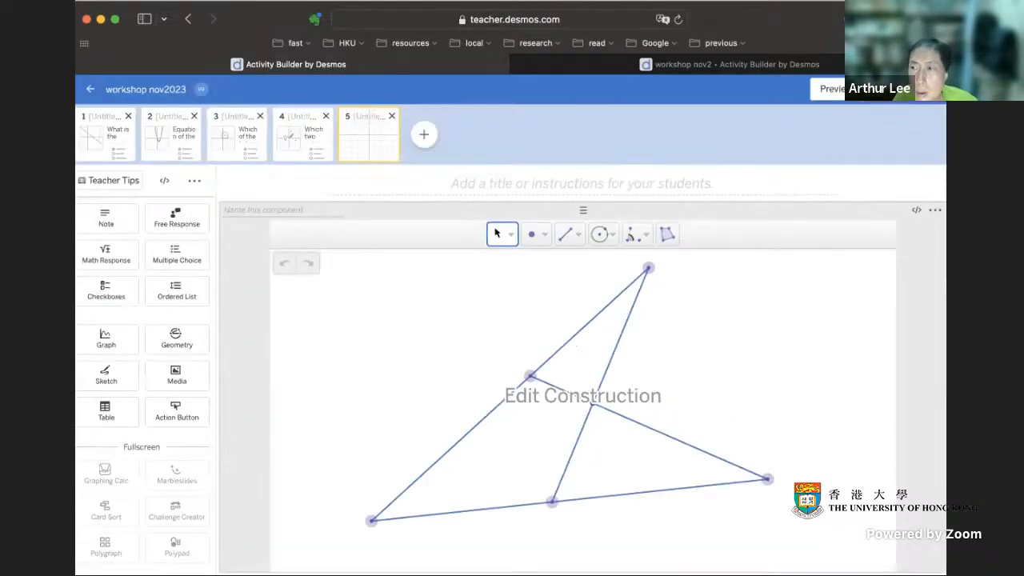
Step: Publish the updated workshop nov2023 activity
{"action": "left_click", "coordinate": [835, 88]}
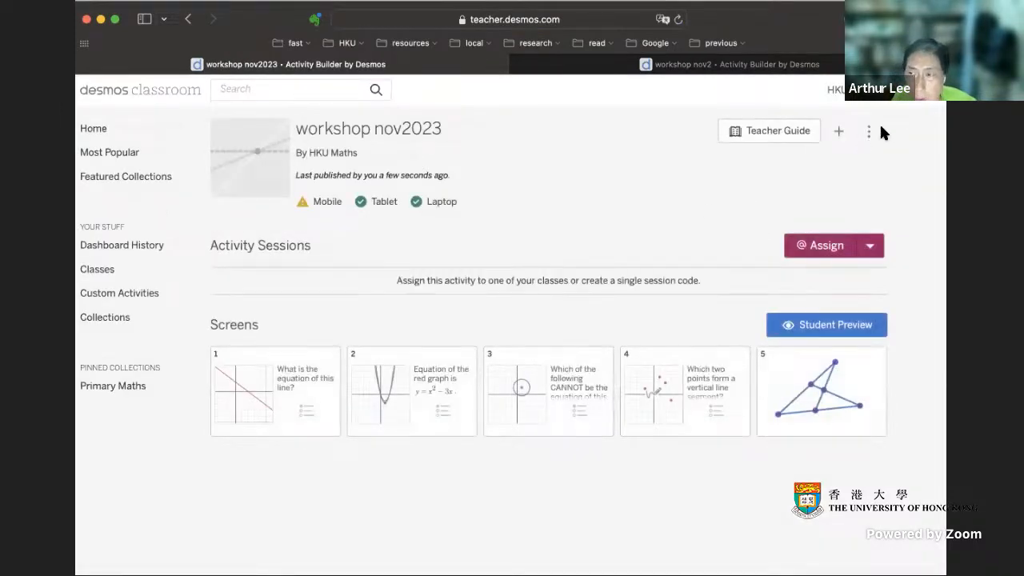
Step: Open the account's Desmos Labs page and examine its feature switches, including Marbleslides and Geometry
{"action": "left_click", "coordinate": [891, 91]}
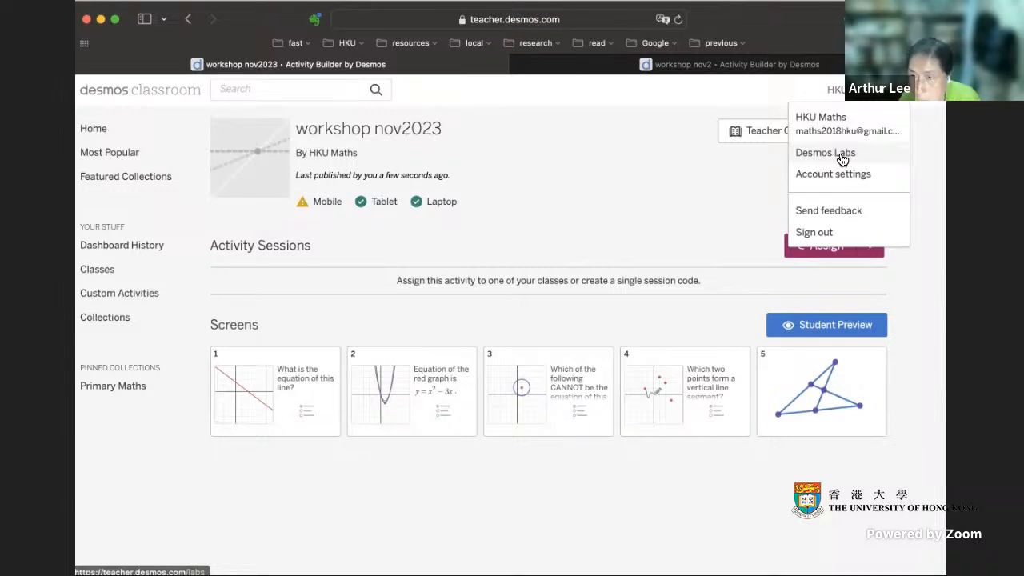
{"action": "left_click", "coordinate": [843, 155]}
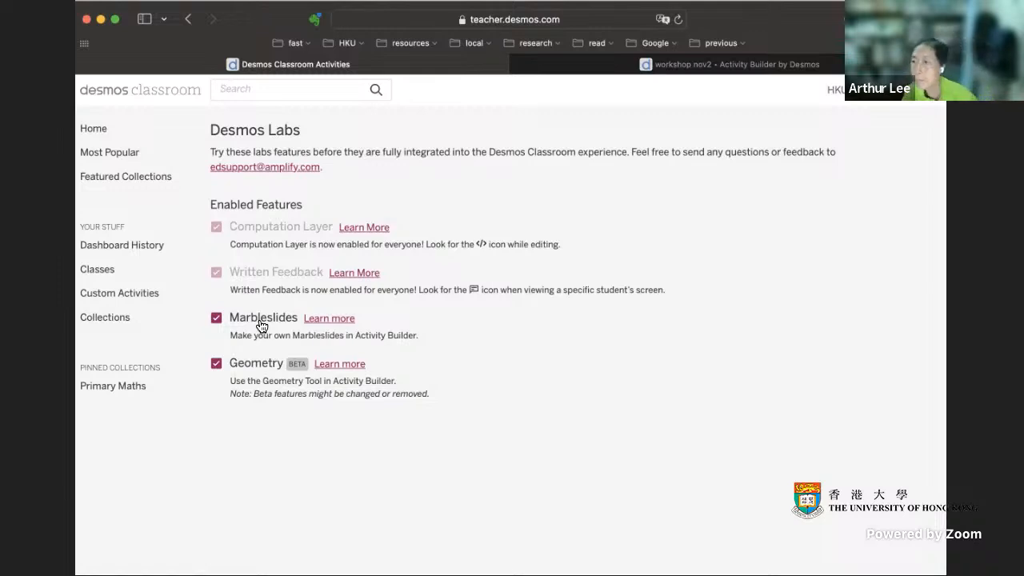
{"action": "left_click", "coordinate": [835, 89]}
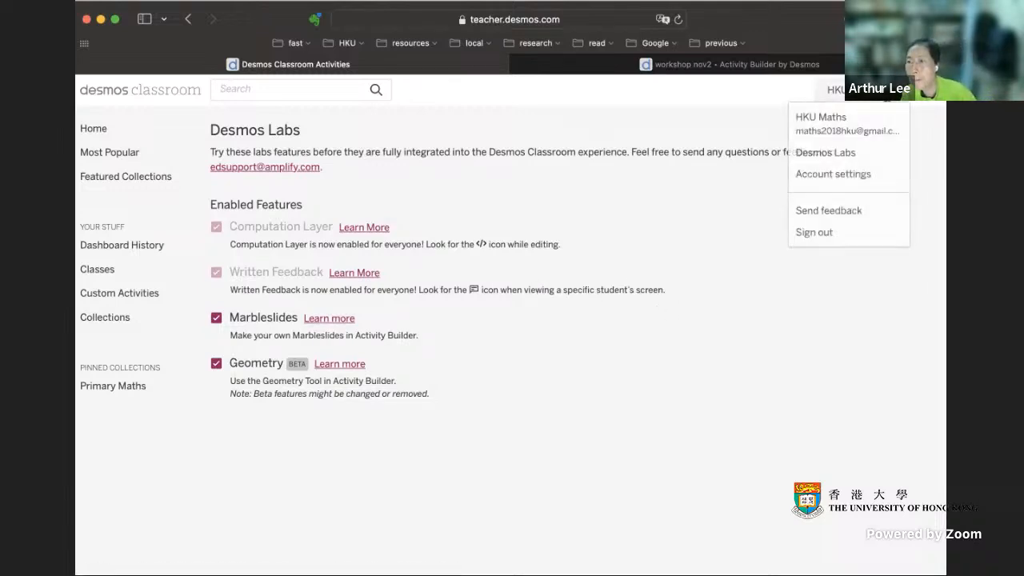
{"action": "left_click", "coordinate": [713, 82]}
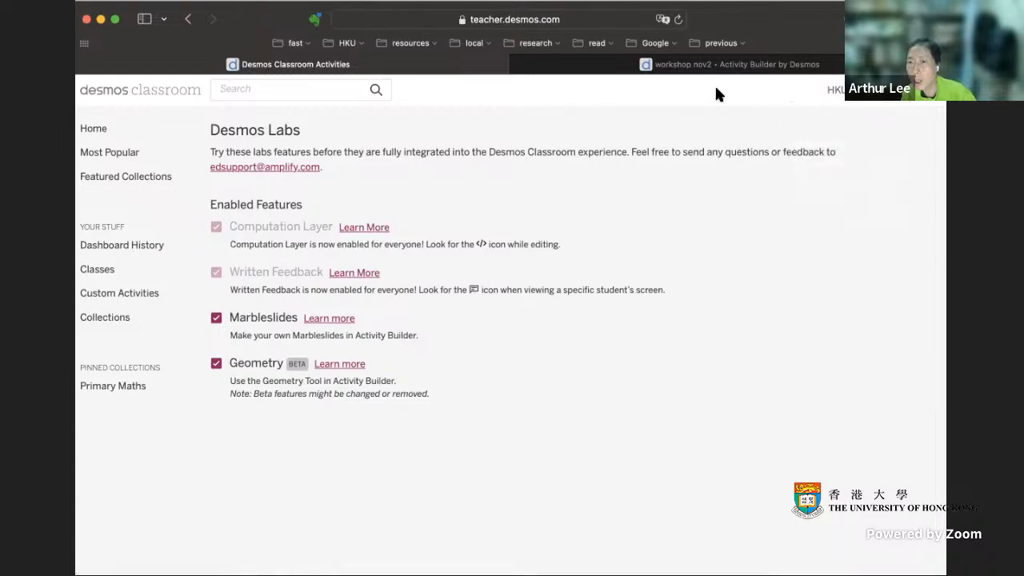
{"action": "left_click", "coordinate": [893, 99]}
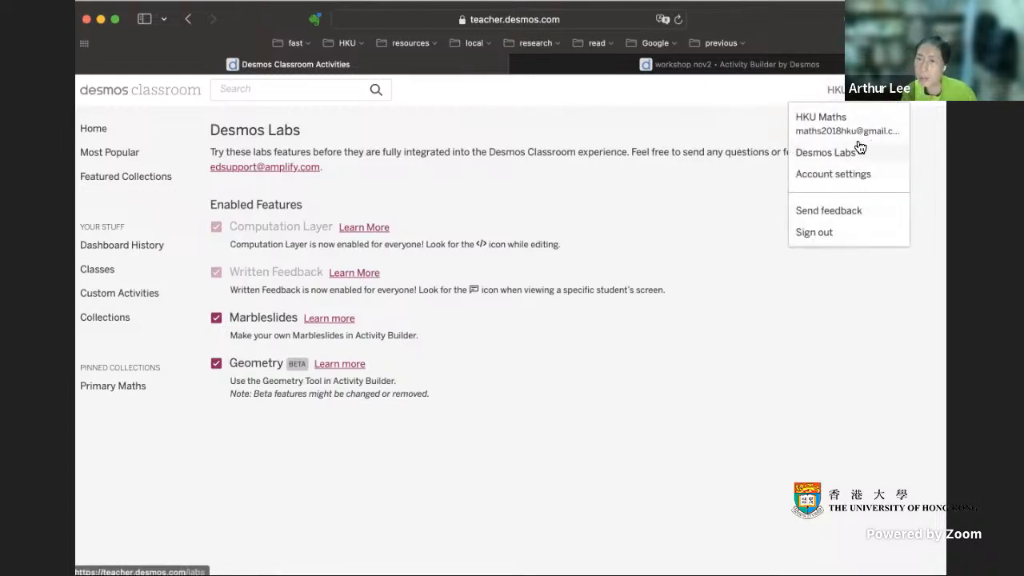
{"action": "left_click", "coordinate": [837, 90]}
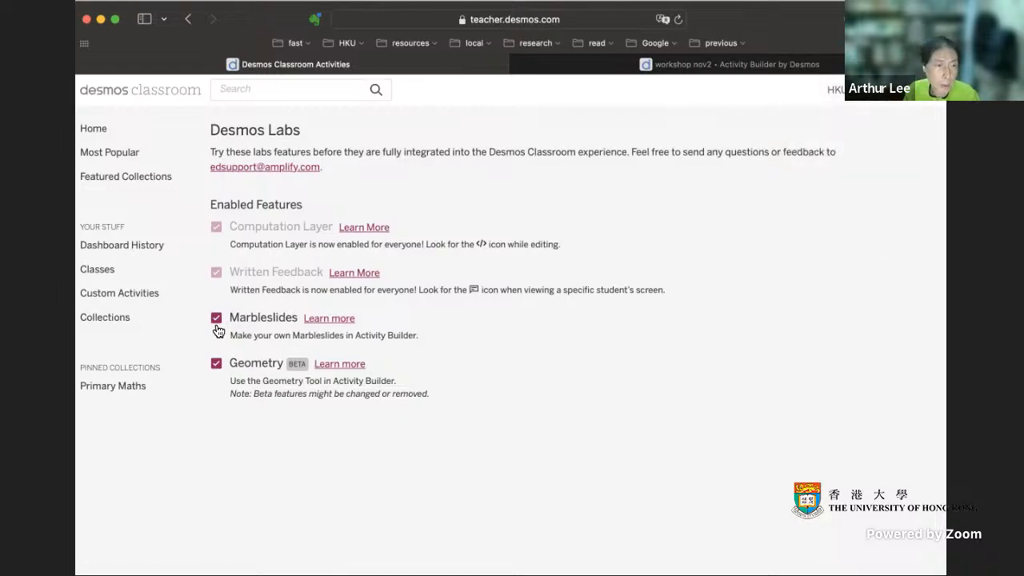
Step: Reopen the custom activity workshop nov2023 for editing and open the fifth screen's geometry construction
{"action": "left_click", "coordinate": [141, 296]}
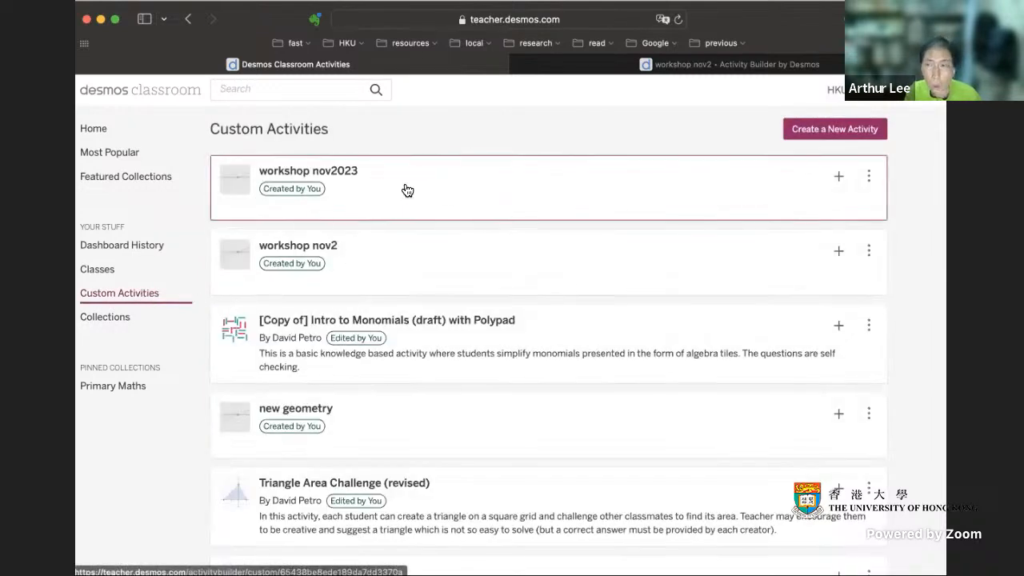
{"action": "left_click", "coordinate": [404, 188]}
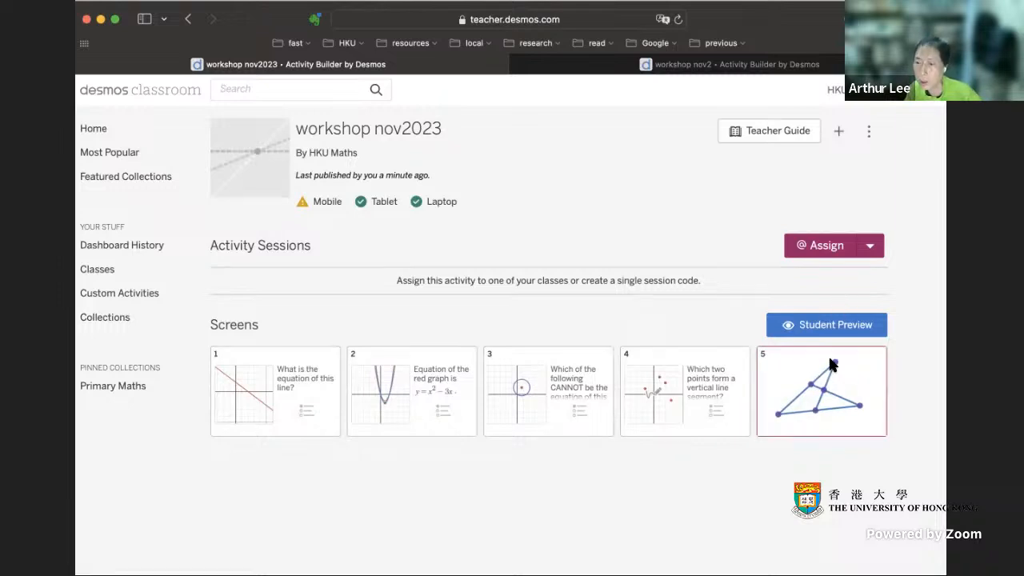
{"action": "left_click", "coordinate": [869, 132]}
{"action": "left_click", "coordinate": [831, 160]}
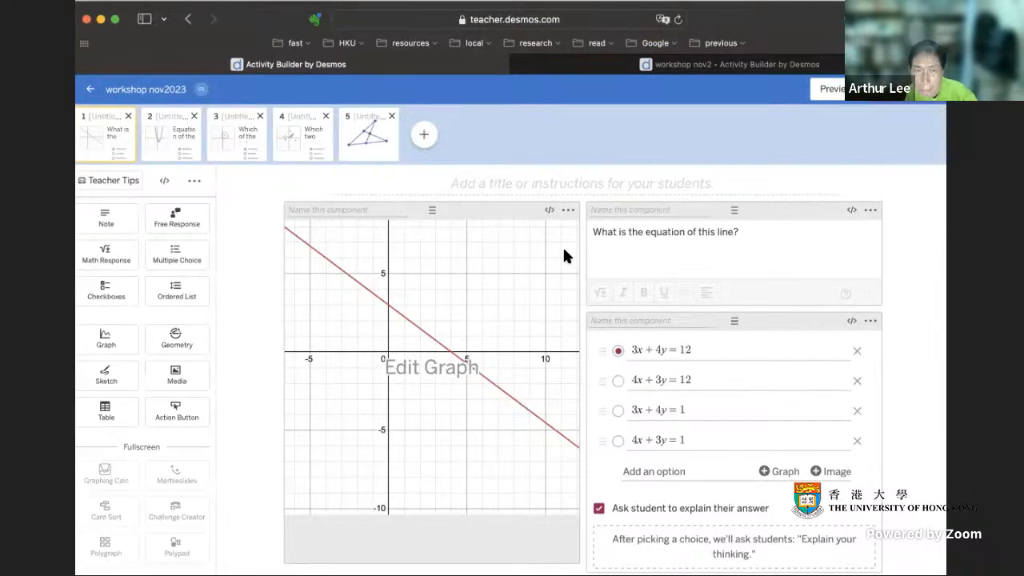
{"action": "left_click", "coordinate": [382, 150]}
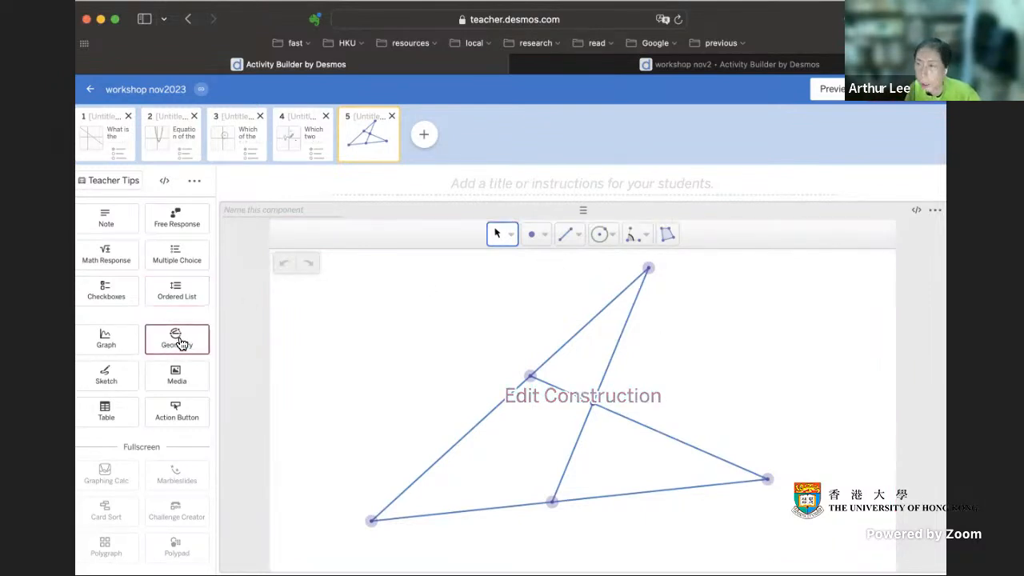
{"action": "left_click", "coordinate": [727, 411]}
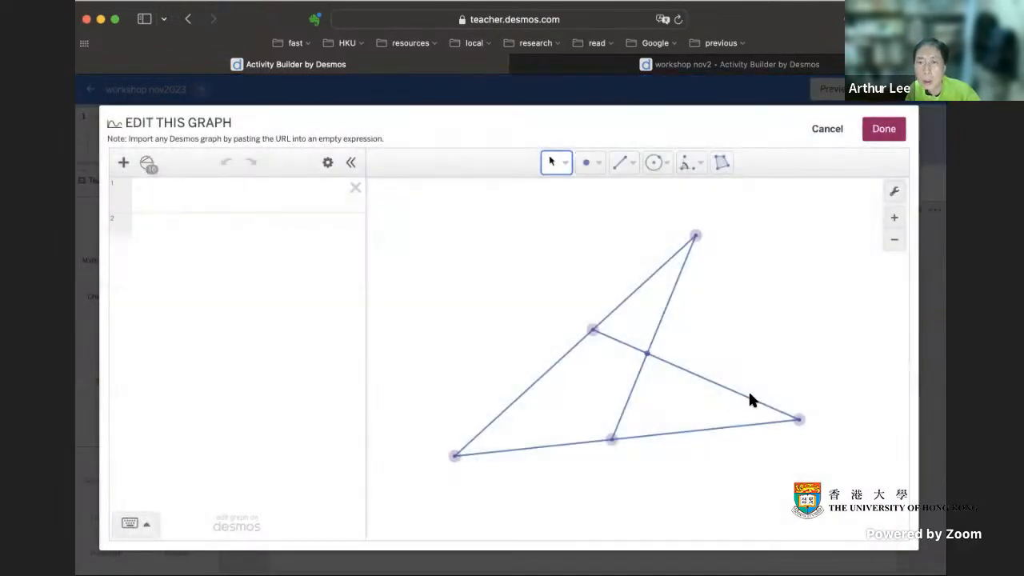
Step: Move the far-right vertex slightly outward, and mark the angle at the upper vertex between its two segments with the Angle tool
{"action": "left_click_drag", "start_coordinate": [799, 419], "coordinate": [805, 419]}
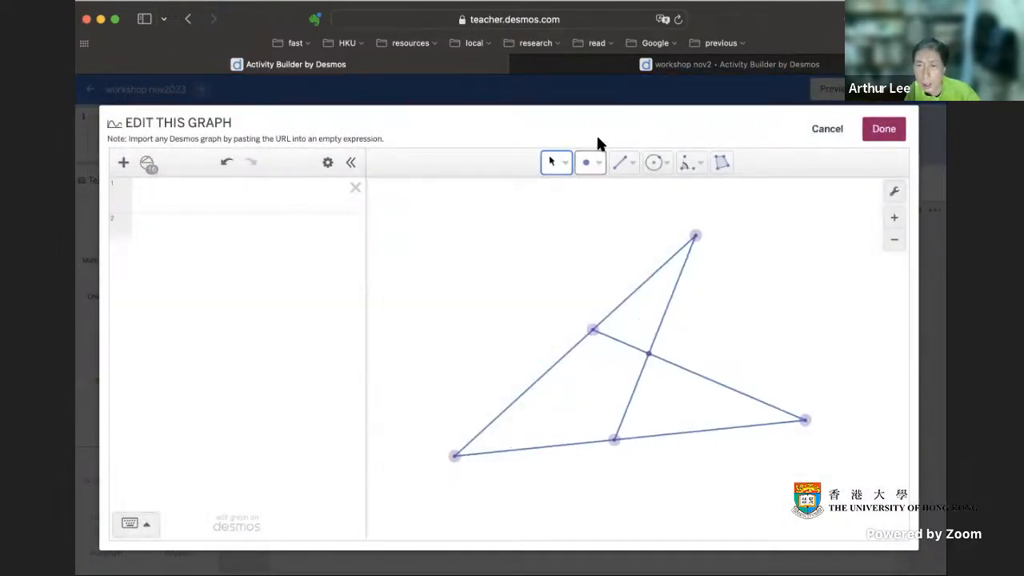
{"action": "left_click", "coordinate": [700, 165]}
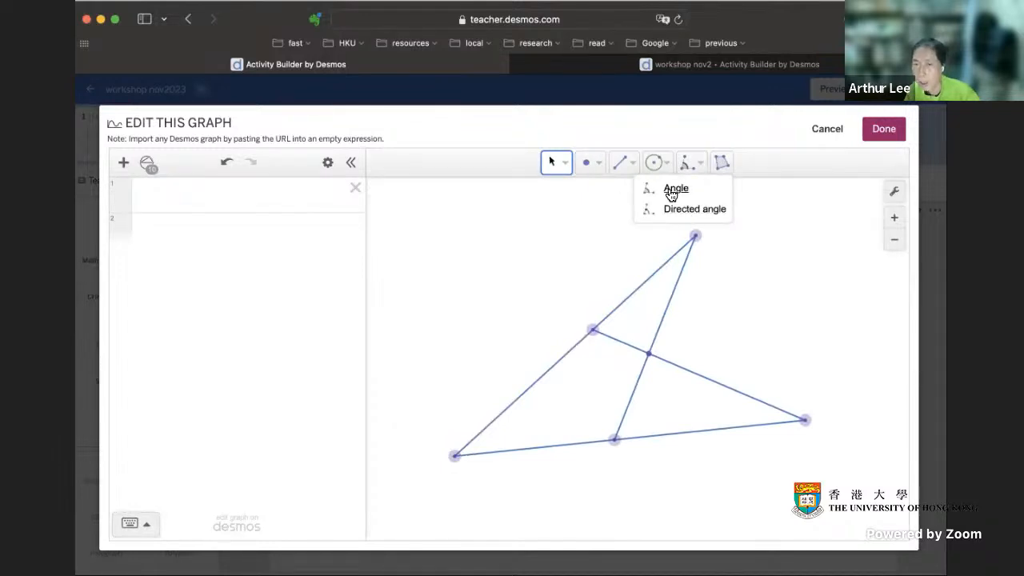
{"action": "left_click", "coordinate": [674, 192]}
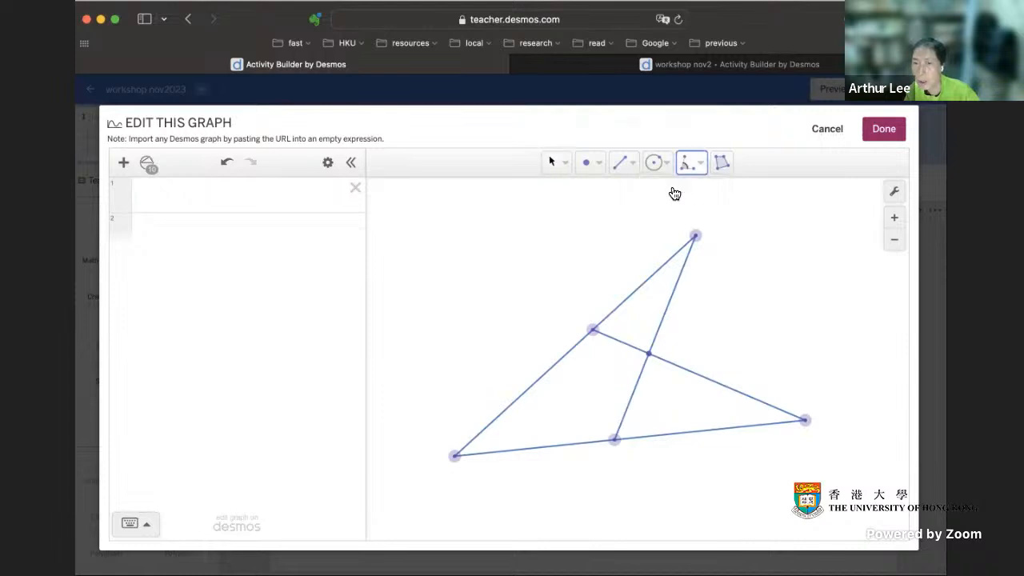
{"action": "left_click", "coordinate": [695, 238]}
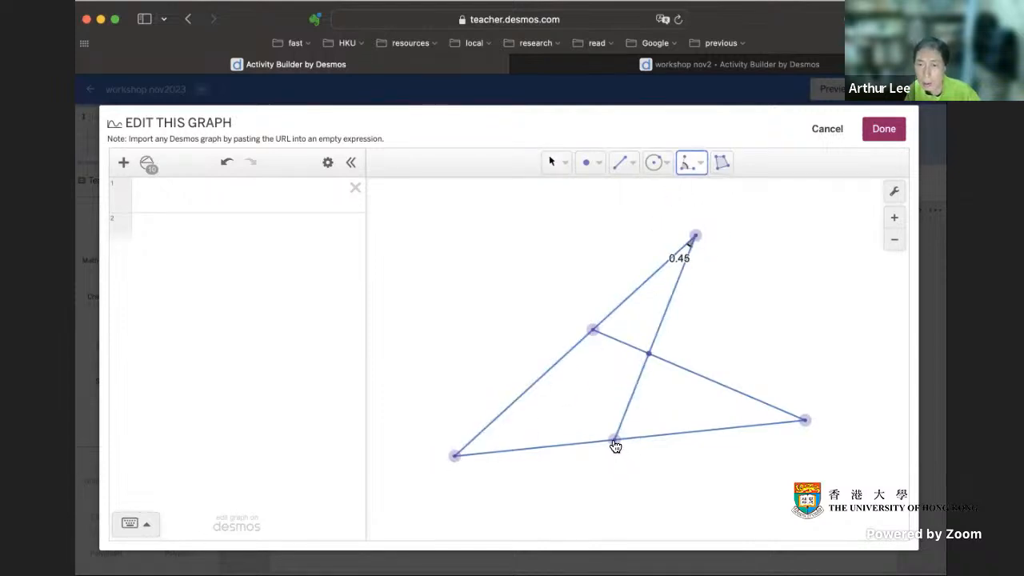
{"action": "left_click", "coordinate": [615, 443]}
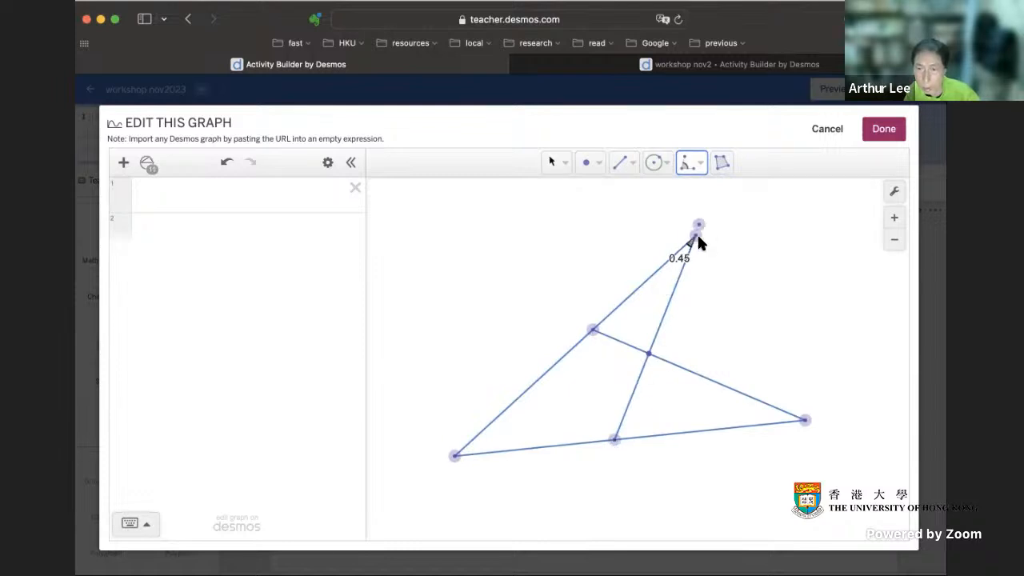
Step: Mark the angle at the point on the base segment, between the upper vertex and the lower-left vertex
{"action": "left_click", "coordinate": [696, 240]}
{"action": "left_click", "coordinate": [614, 443]}
{"action": "left_click", "coordinate": [457, 455]}
{"action": "left_click", "coordinate": [554, 164]}
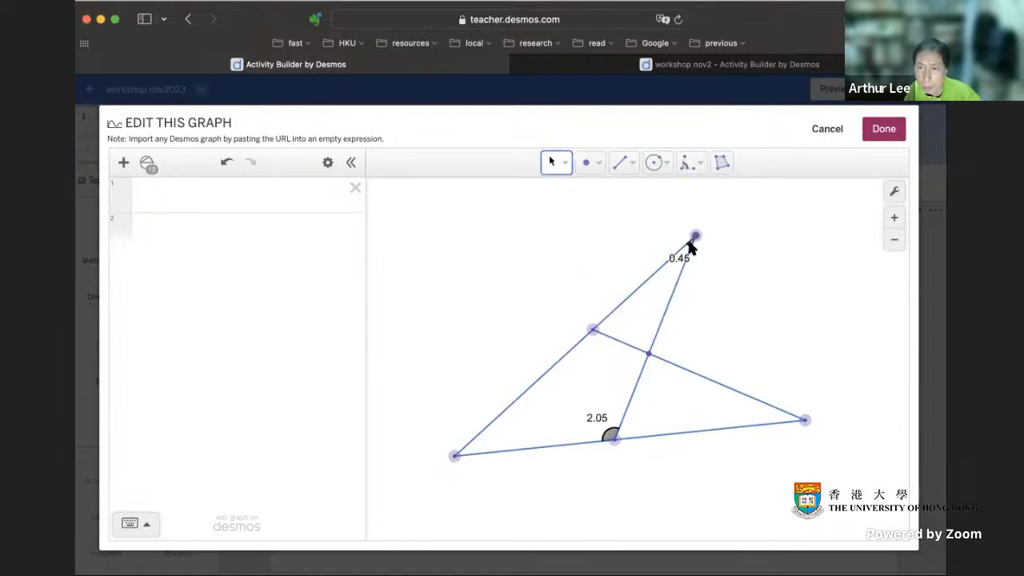
Step: Switch the construction's angle unit to degrees and finish editing to save it to the fifth screen
{"action": "left_click", "coordinate": [894, 190]}
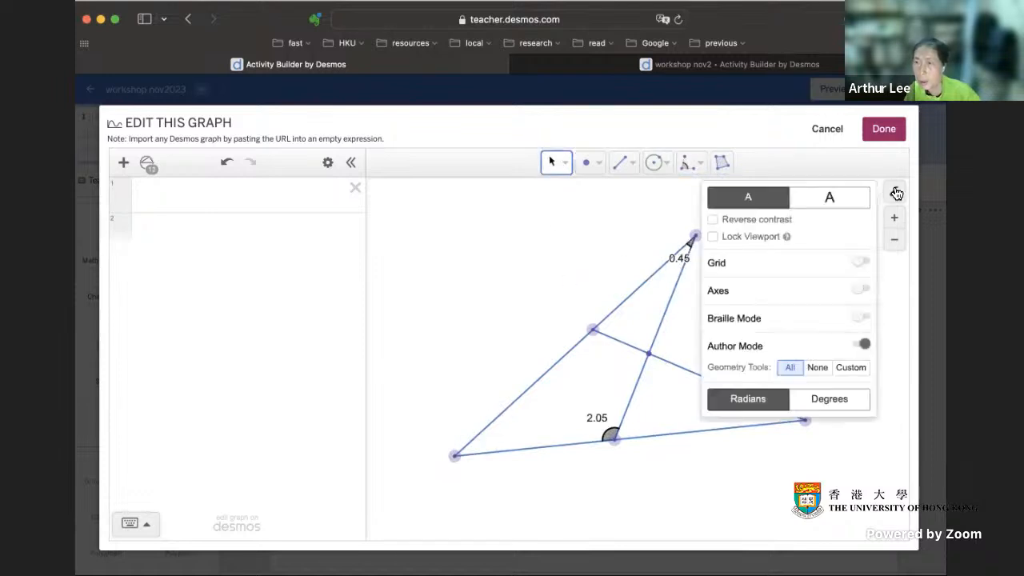
{"action": "left_click", "coordinate": [847, 400]}
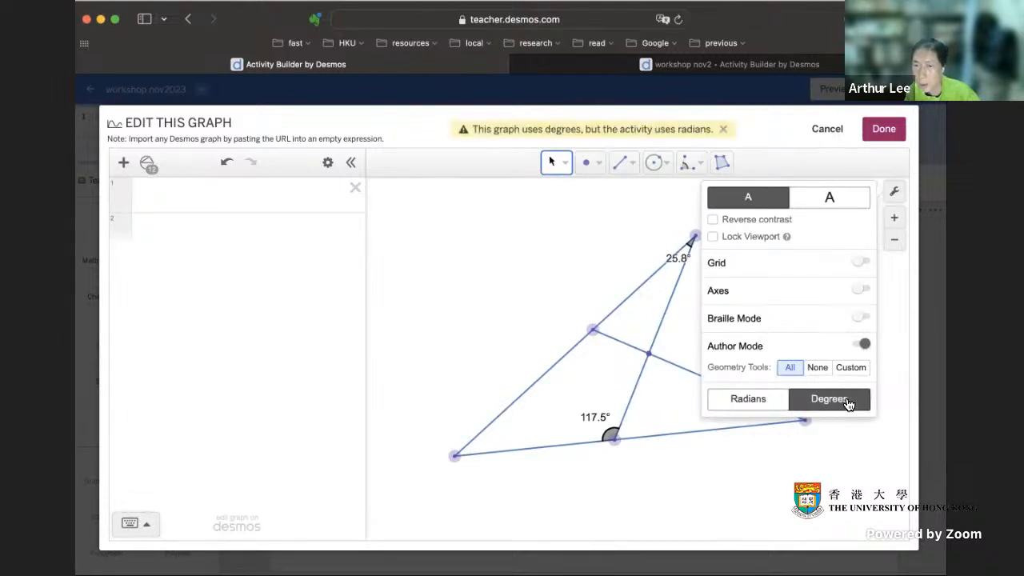
{"action": "left_click", "coordinate": [894, 191]}
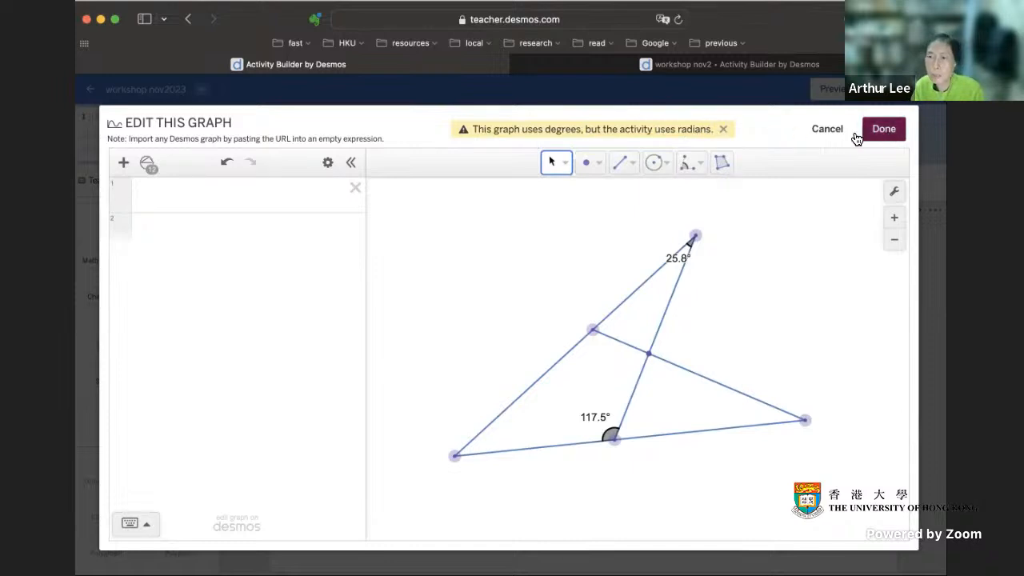
{"action": "left_click", "coordinate": [886, 133]}
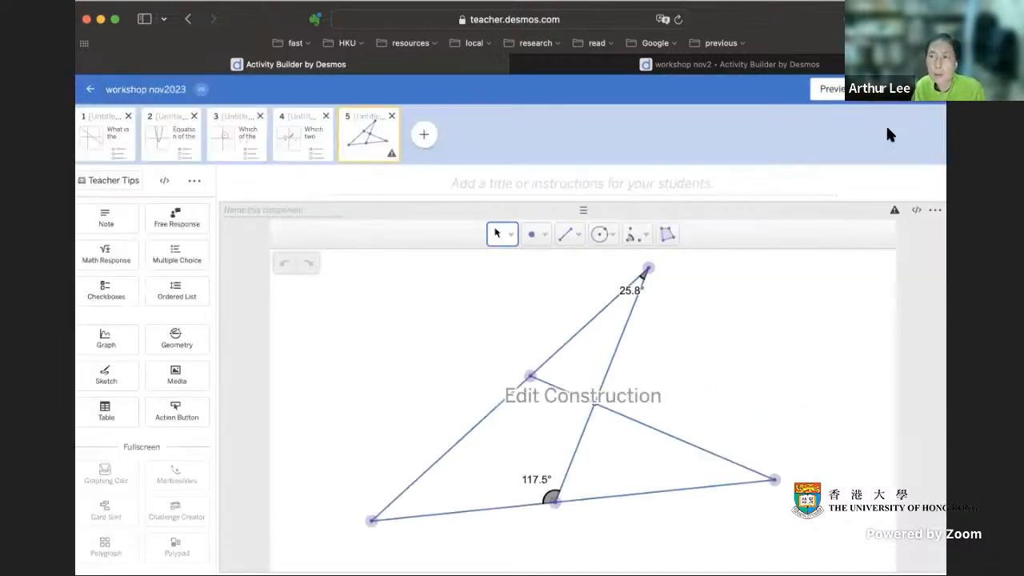
Step: Set the whole activity to measure angles in degrees in its activity details and save
{"action": "left_click", "coordinate": [162, 94]}
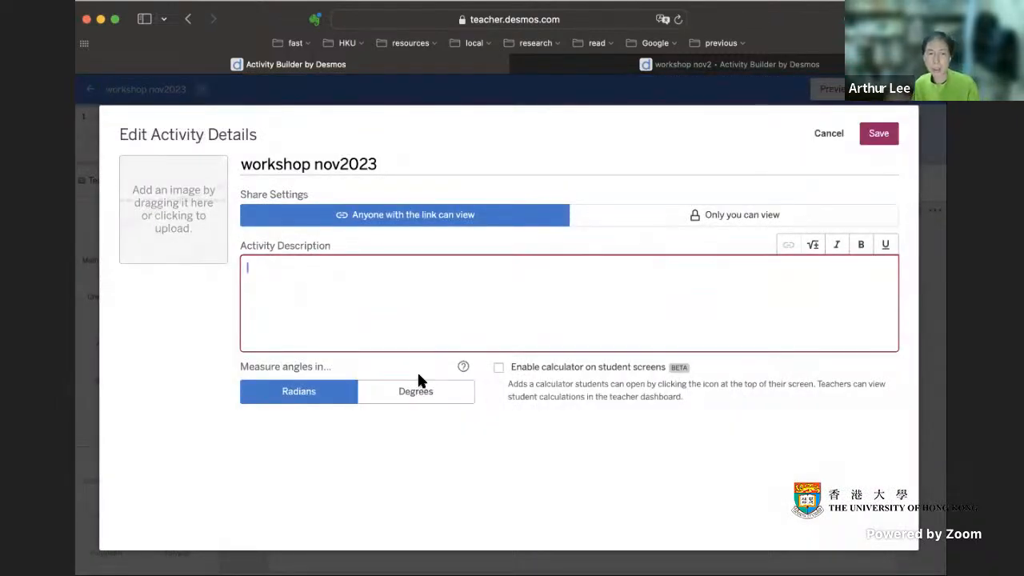
{"action": "left_click", "coordinate": [429, 393]}
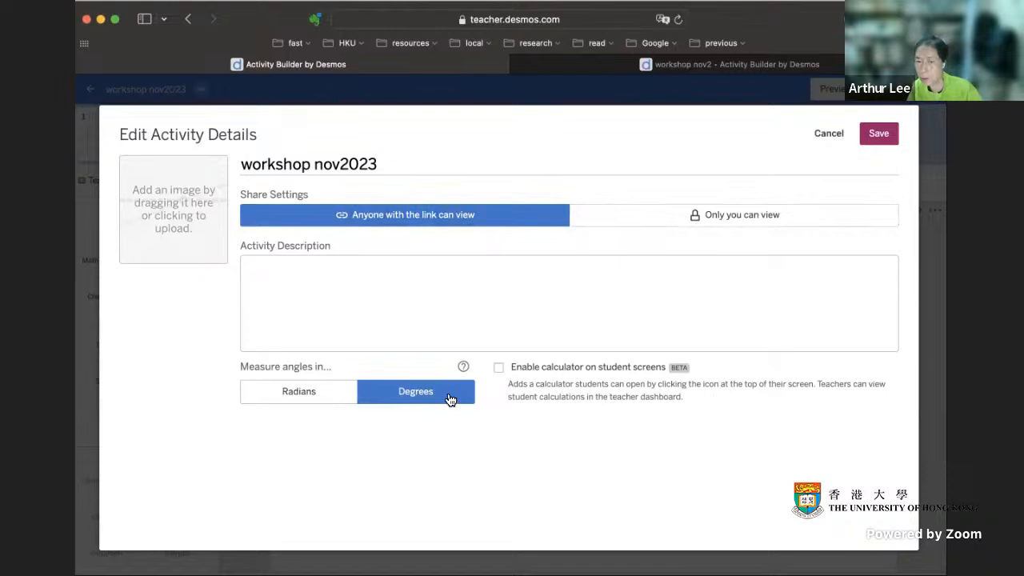
{"action": "left_click", "coordinate": [878, 134]}
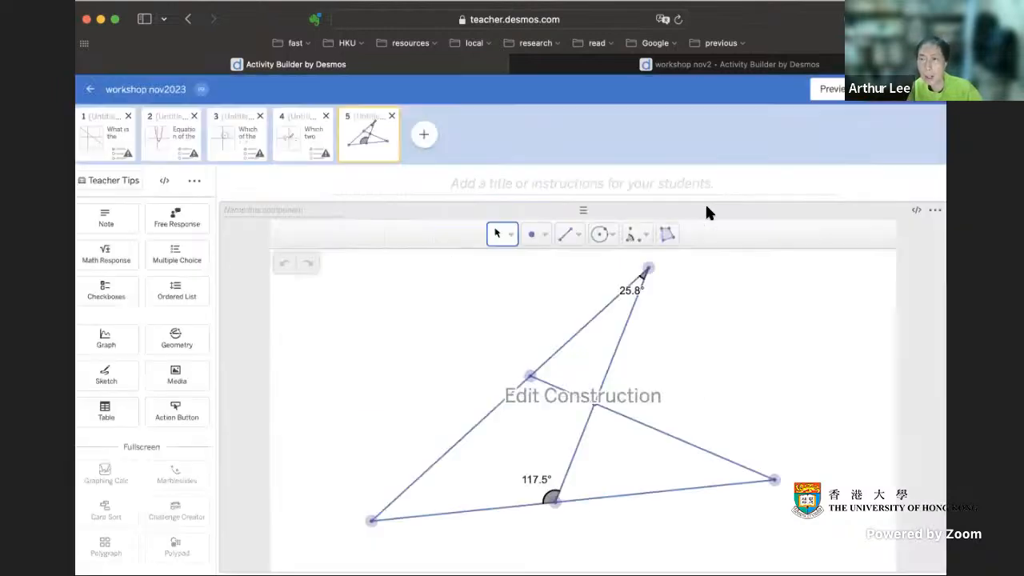
Step: Reopen the fifth screen's construction and mark the angles at the far-right and lower-left vertices with the Angle tool
{"action": "left_click", "coordinate": [683, 370]}
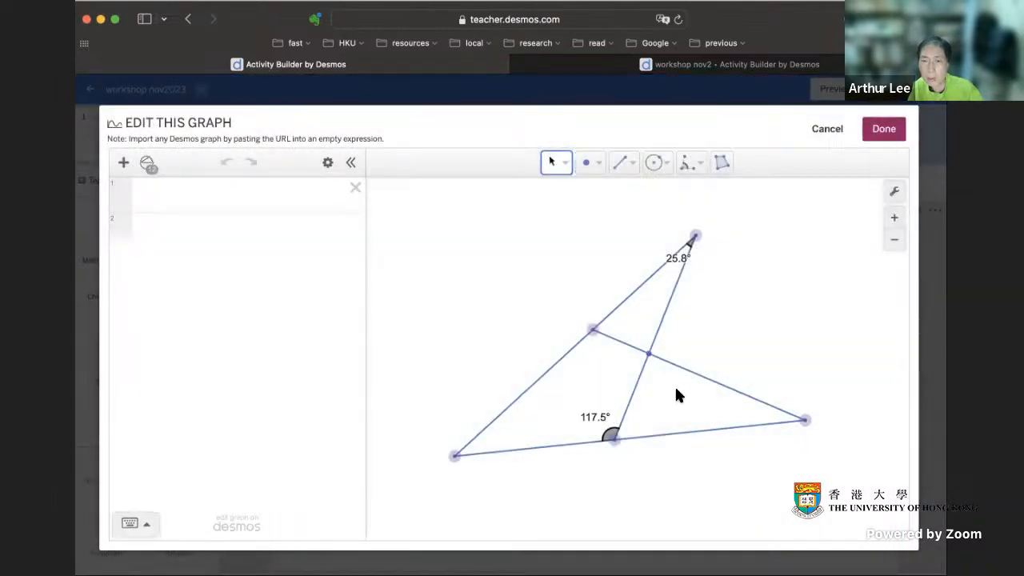
{"action": "left_click", "coordinate": [691, 167]}
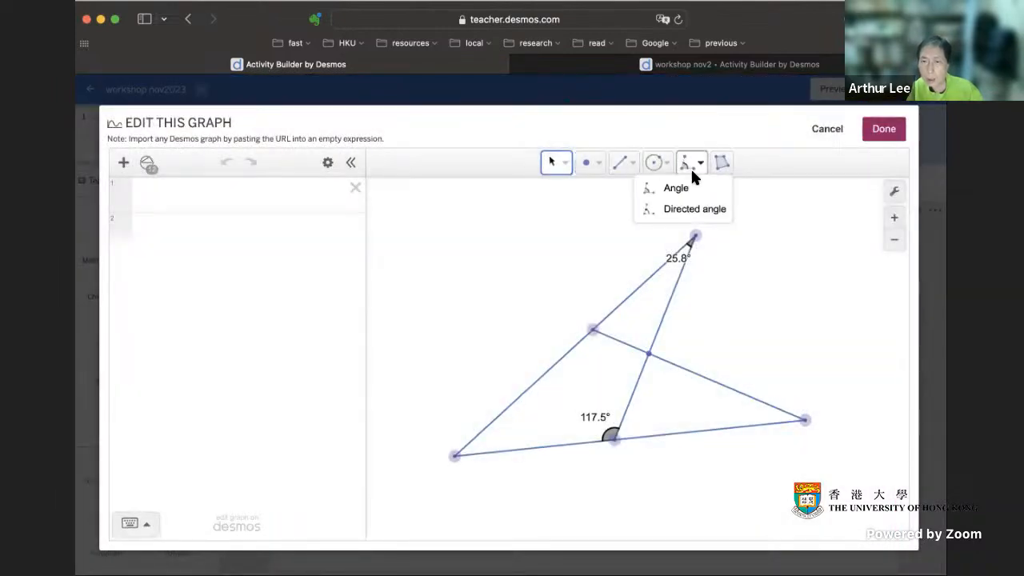
{"action": "left_click", "coordinate": [671, 188]}
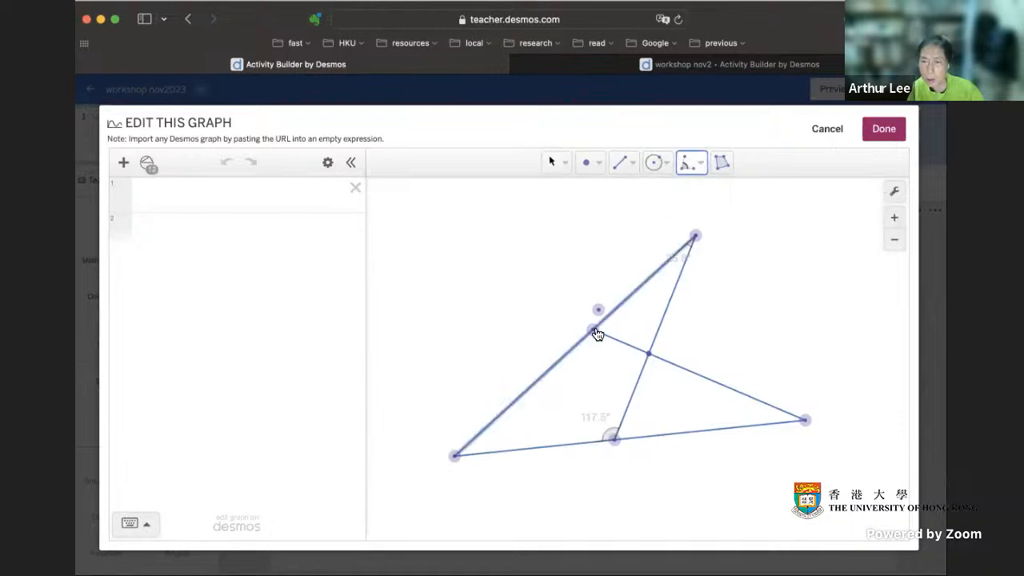
{"action": "left_click", "coordinate": [806, 422]}
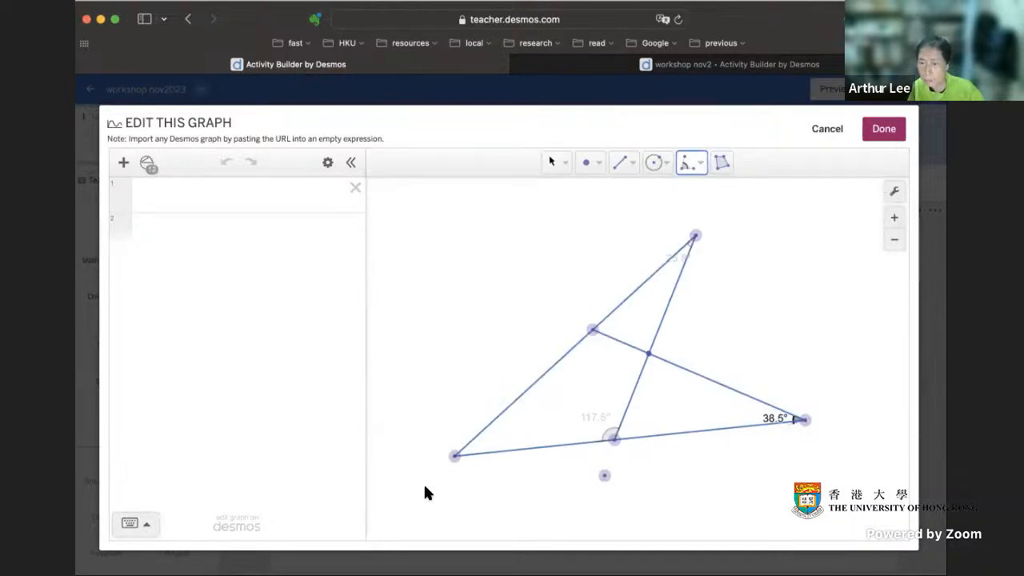
{"action": "left_click", "coordinate": [457, 460]}
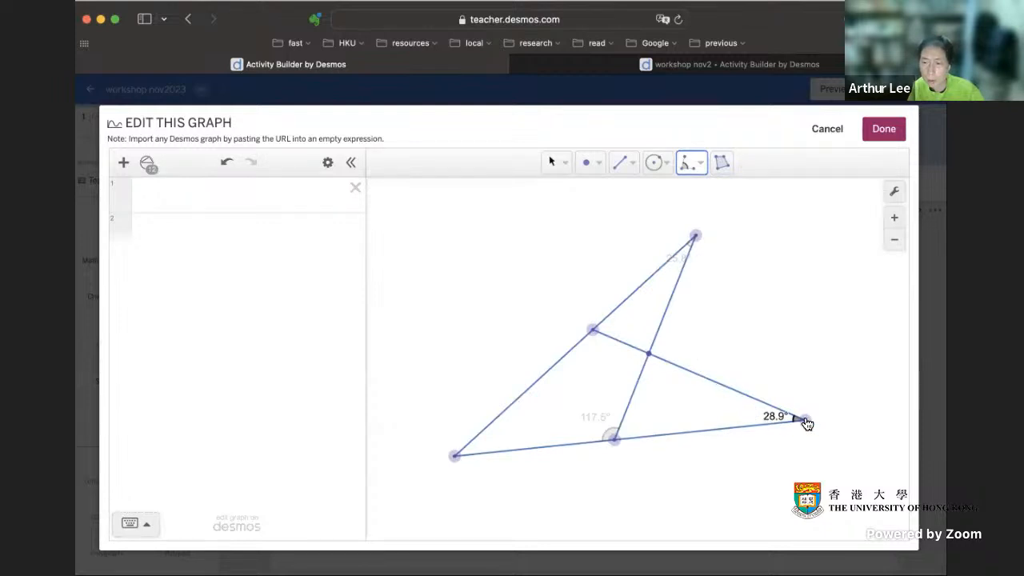
{"action": "left_click", "coordinate": [455, 457]}
{"action": "left_click", "coordinate": [695, 236]}
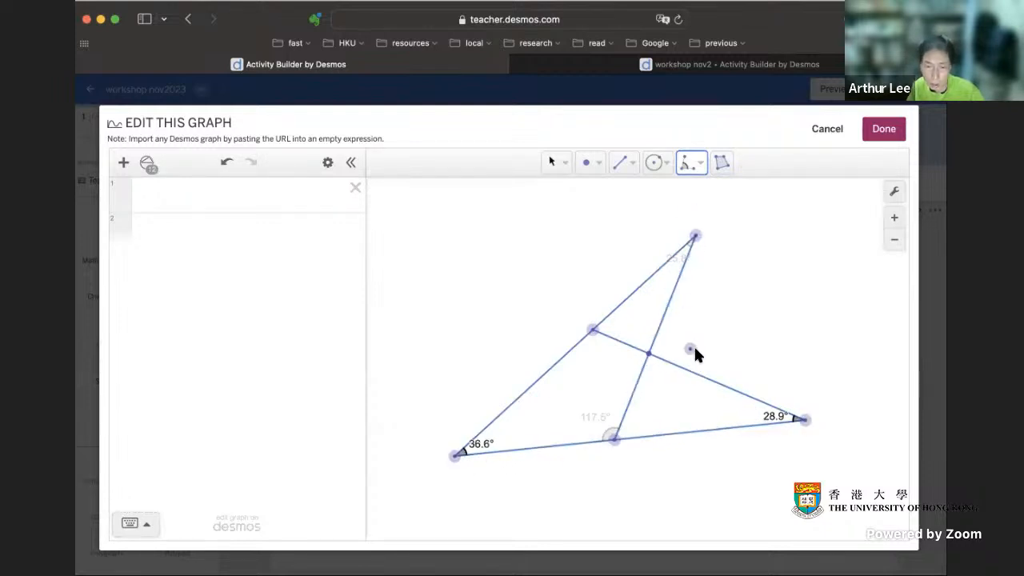
Step: Mark the angles toward the upper and far-right vertices at the slanted side's point and at the segments' intersection point
{"action": "left_click", "coordinate": [593, 330]}
{"action": "left_click", "coordinate": [695, 236]}
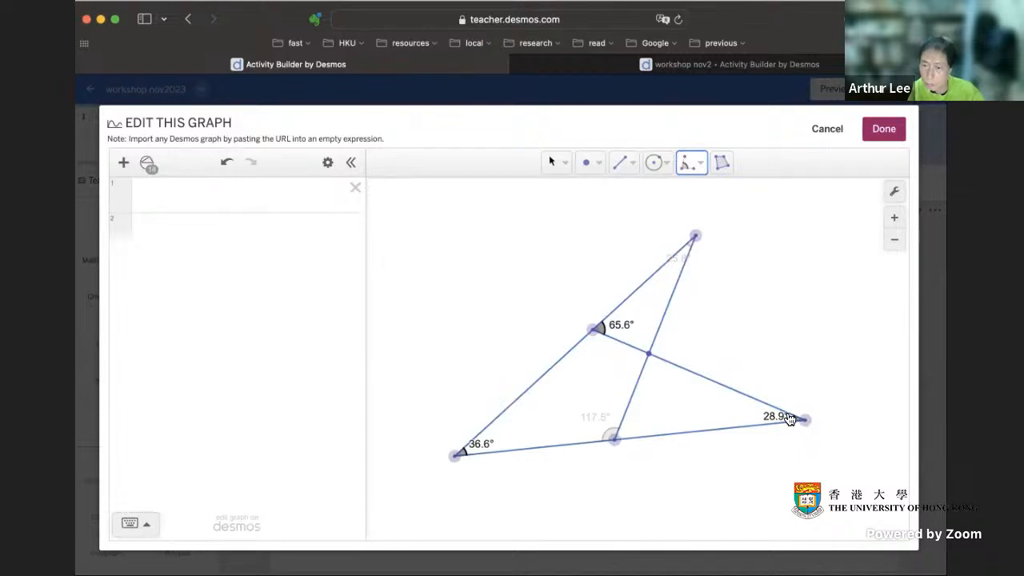
{"action": "left_click", "coordinate": [649, 354]}
{"action": "left_click", "coordinate": [696, 238]}
Step: Reshape the figure with the Select tool, moving the upper vertex leftward, the far-right vertex inward and the slanted side slightly
{"action": "left_click", "coordinate": [552, 162]}
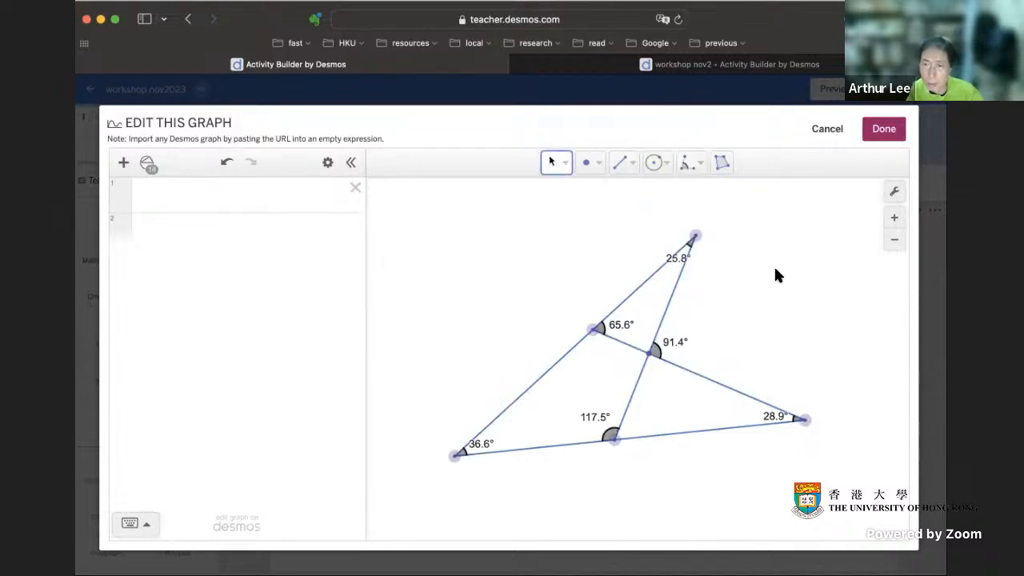
{"action": "left_click_drag", "start_coordinate": [696, 236], "coordinate": [623, 238]}
{"action": "left_click_drag", "start_coordinate": [803, 417], "coordinate": [784, 409]}
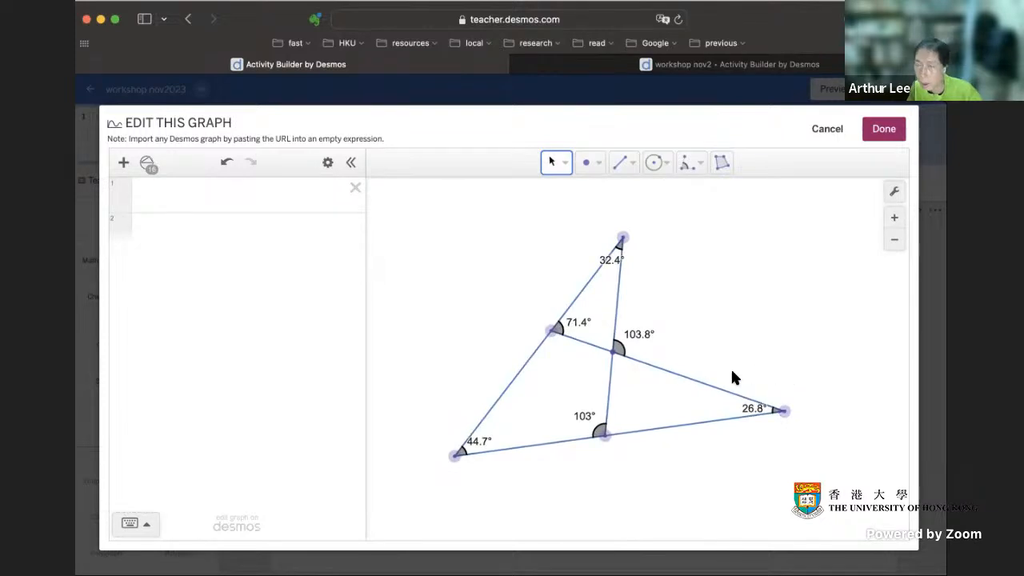
{"action": "left_click_drag", "start_coordinate": [608, 266], "coordinate": [610, 268]}
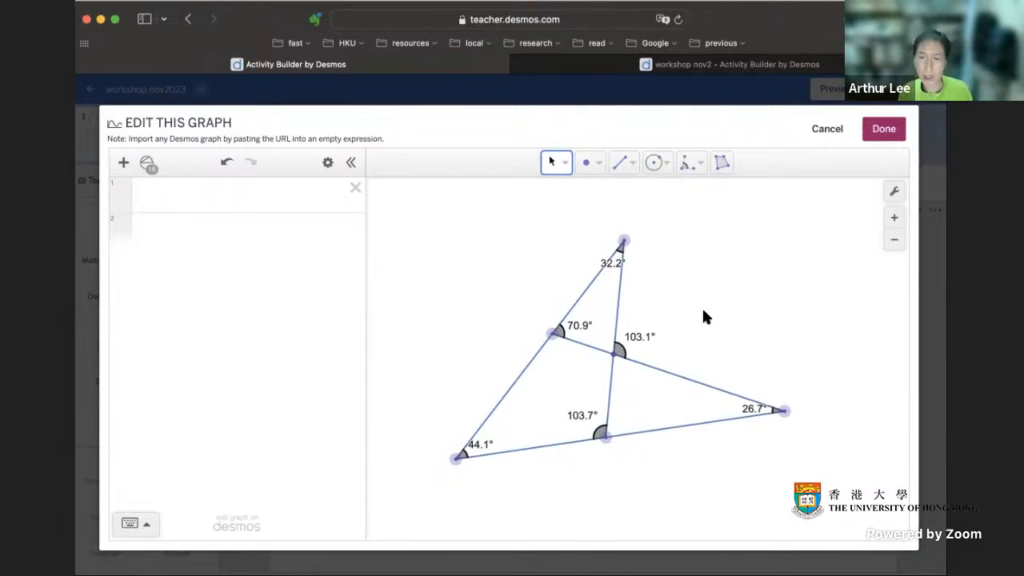
Step: Show the list of geometry objects and add the upper vertex's angle to the expression list
{"action": "left_click", "coordinate": [618, 250]}
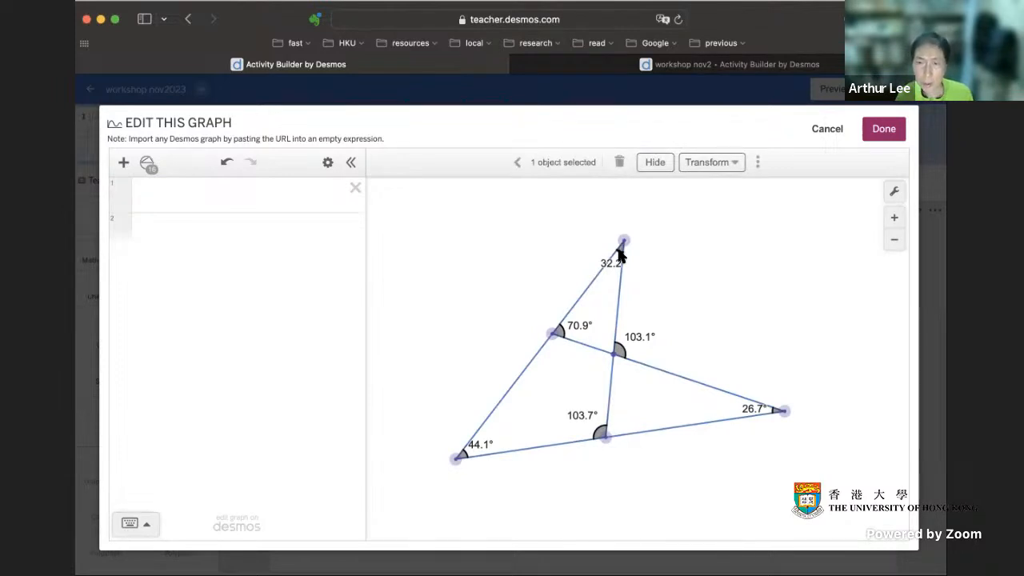
{"action": "left_click", "coordinate": [666, 255]}
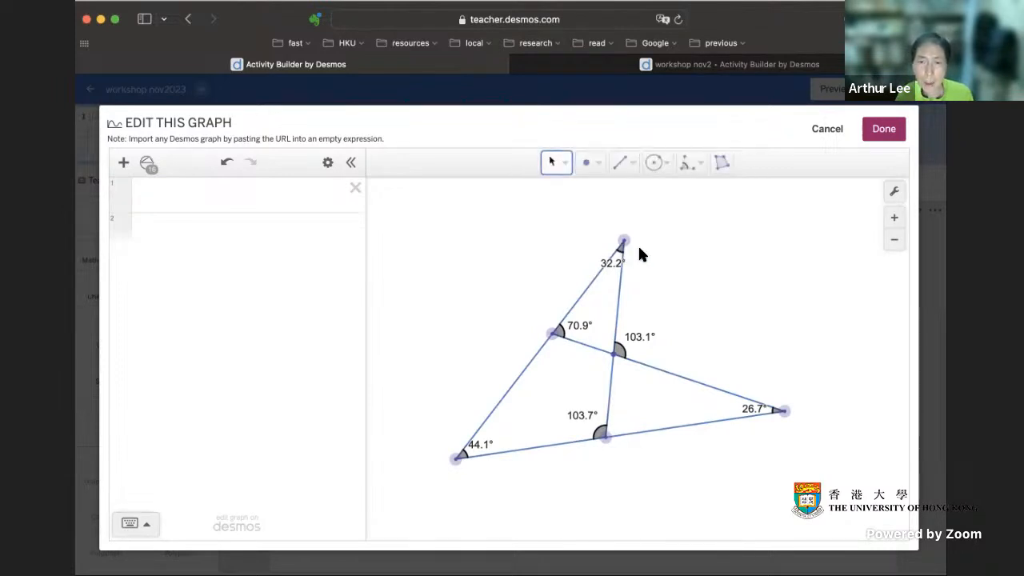
{"action": "left_click", "coordinate": [147, 164]}
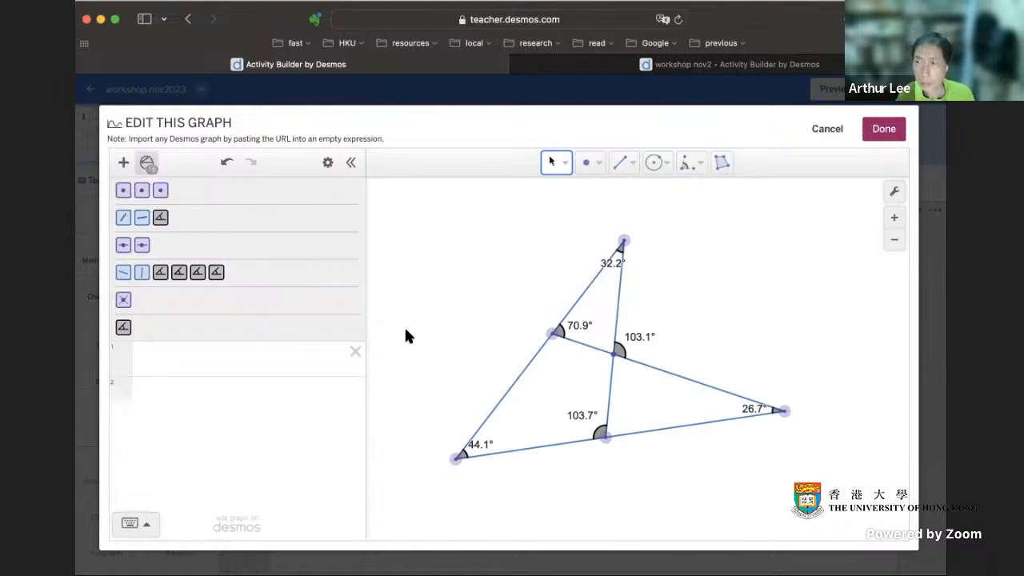
{"action": "scroll", "coordinate": [405, 330], "scroll_direction": "down", "scroll_amount": 1}
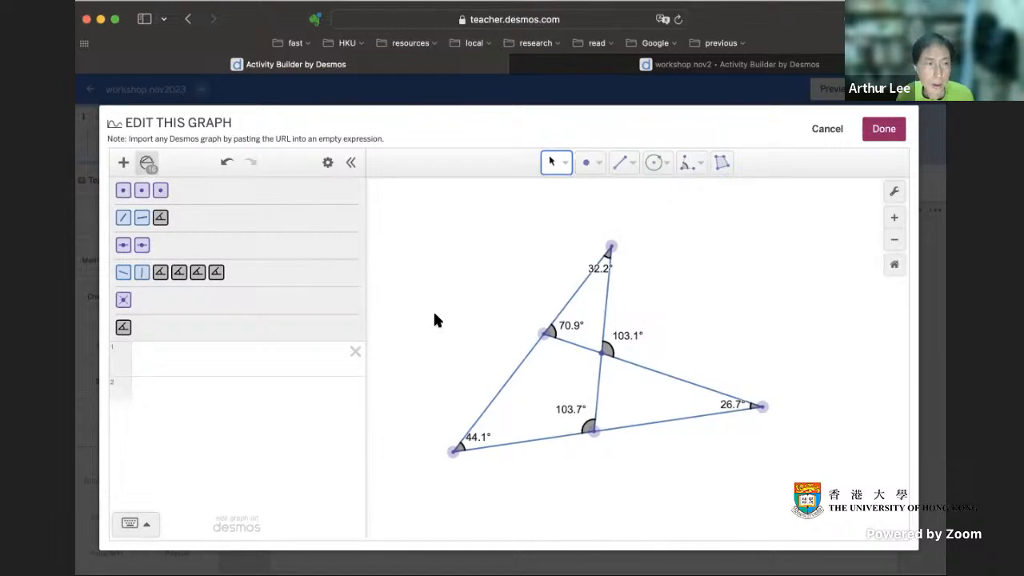
{"action": "left_click", "coordinate": [606, 259]}
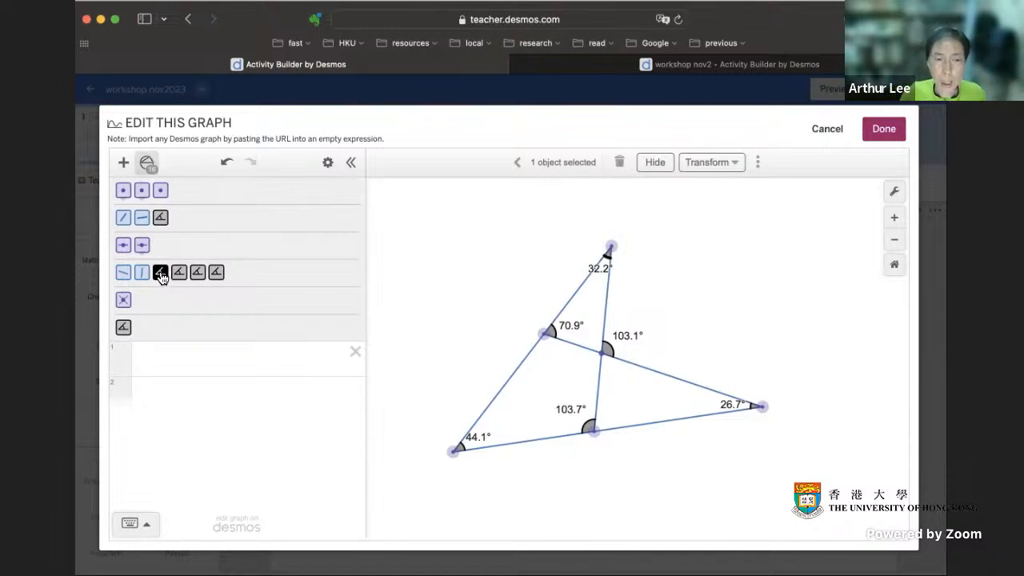
{"action": "left_click_drag", "start_coordinate": [160, 277], "coordinate": [142, 360]}
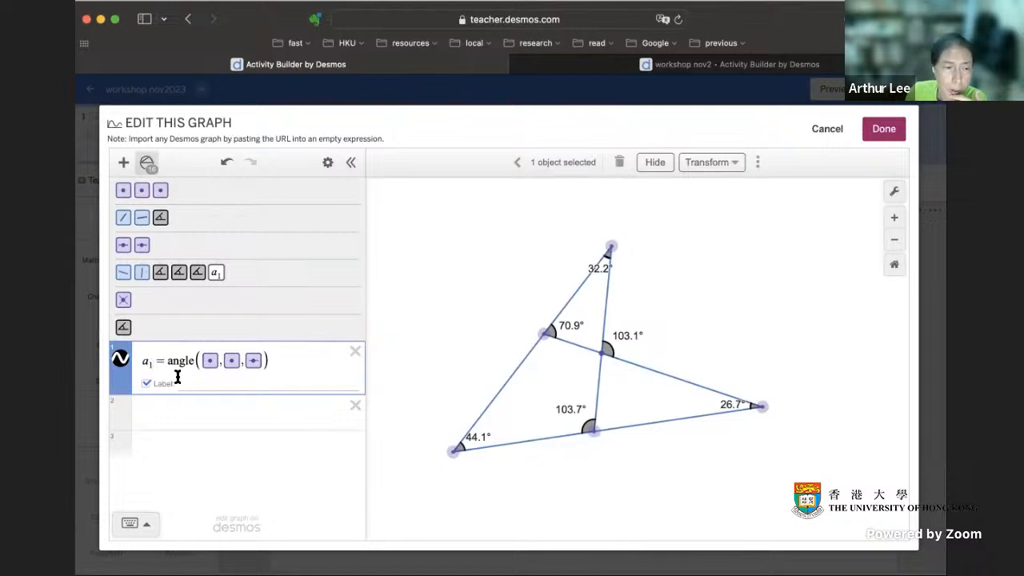
Step: Label the upper vertex's angle with the math-formatted text `a`, enclosed in backticks
{"action": "left_click", "coordinate": [195, 379]}
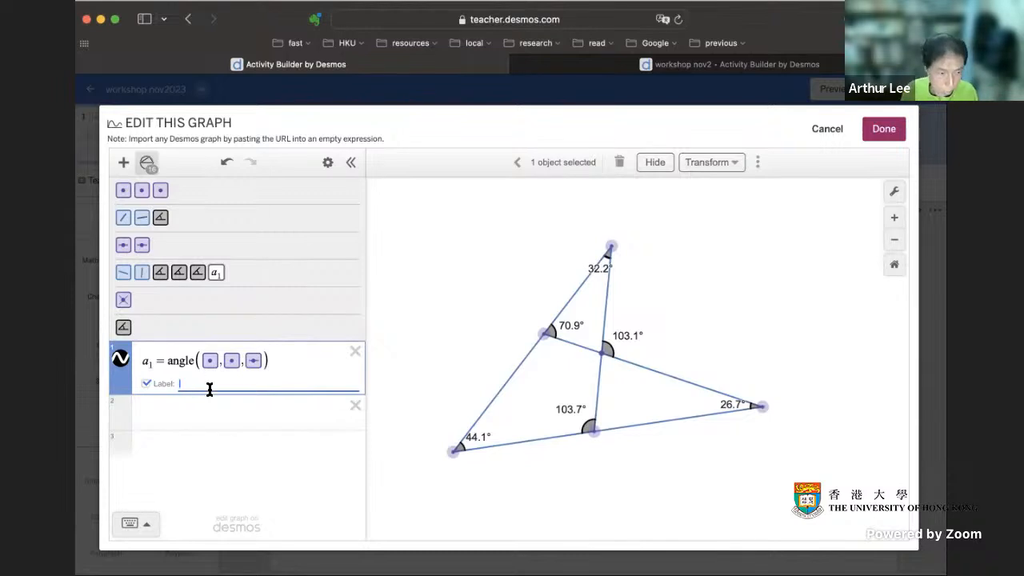
{"action": "type", "text": "a"}
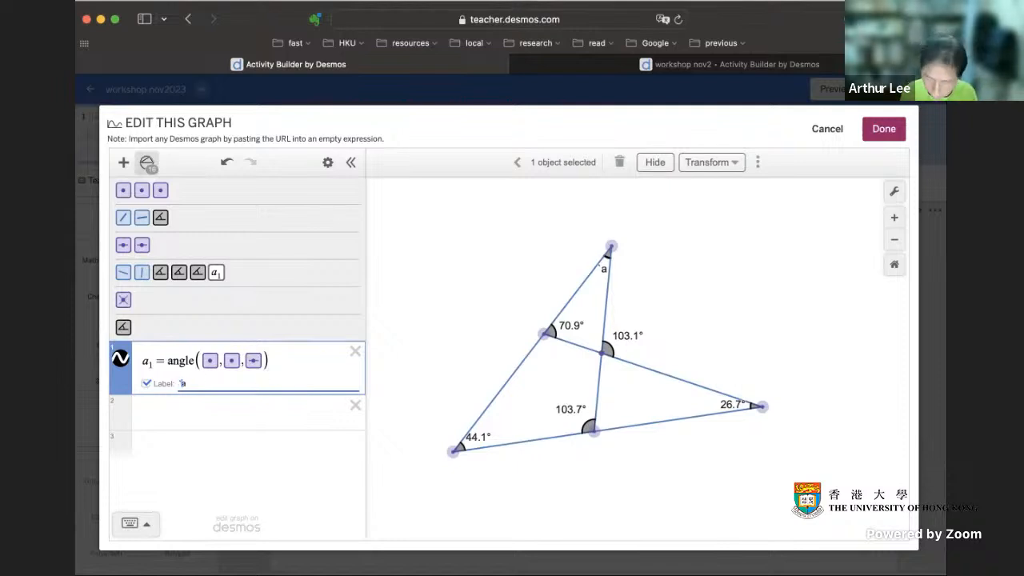
{"action": "type", "text": "`"}
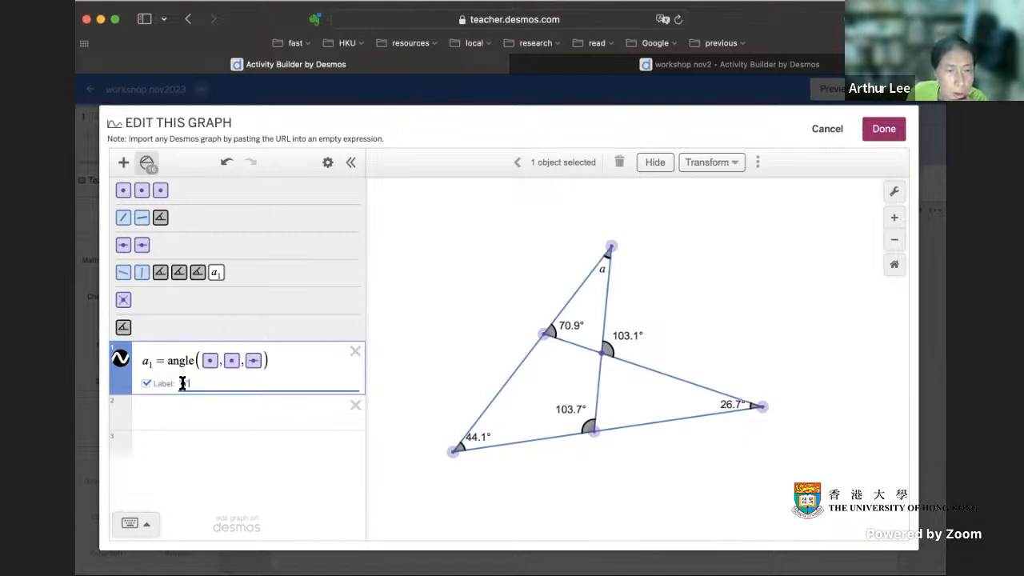
{"action": "left_click", "coordinate": [601, 274]}
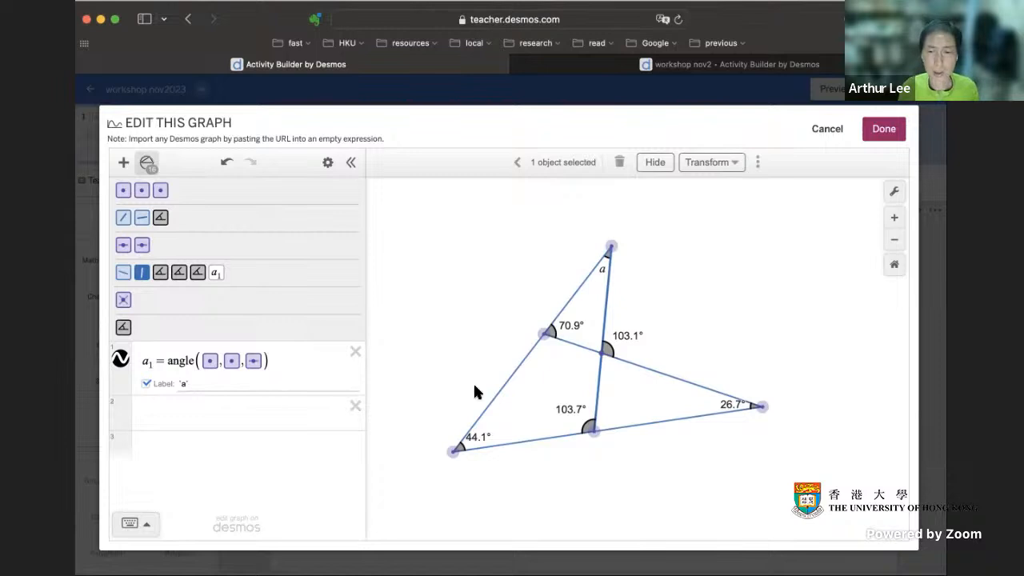
{"action": "left_click", "coordinate": [705, 275]}
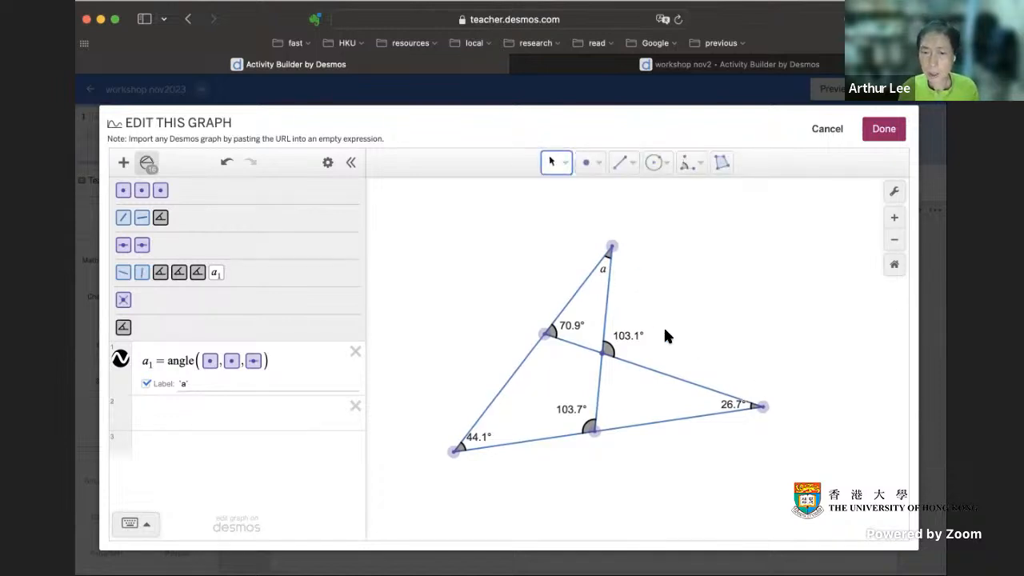
Step: Add the angle at the segments' intersection point to the expression list and label it `b`
{"action": "left_click", "coordinate": [613, 355]}
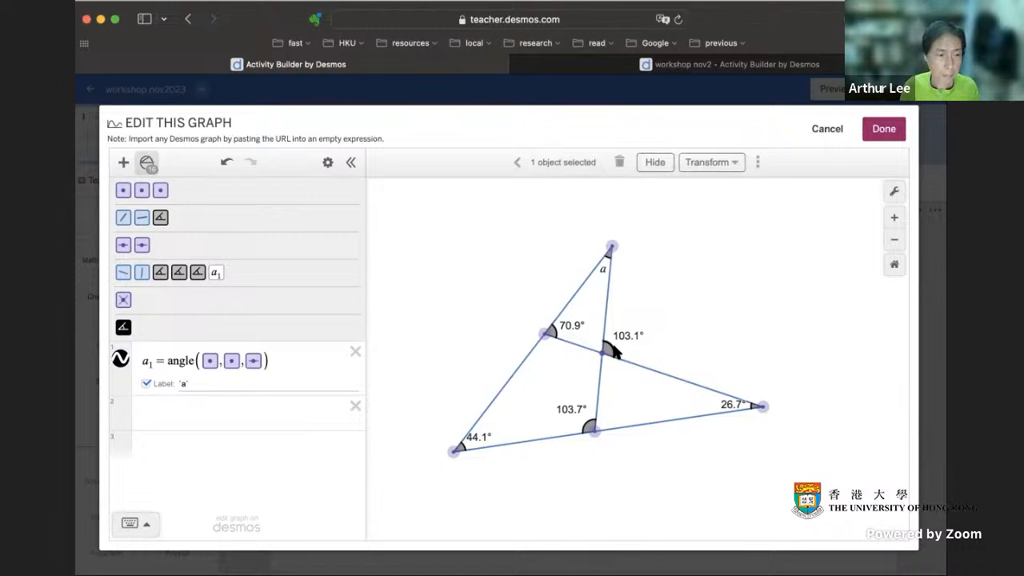
{"action": "left_click", "coordinate": [124, 328]}
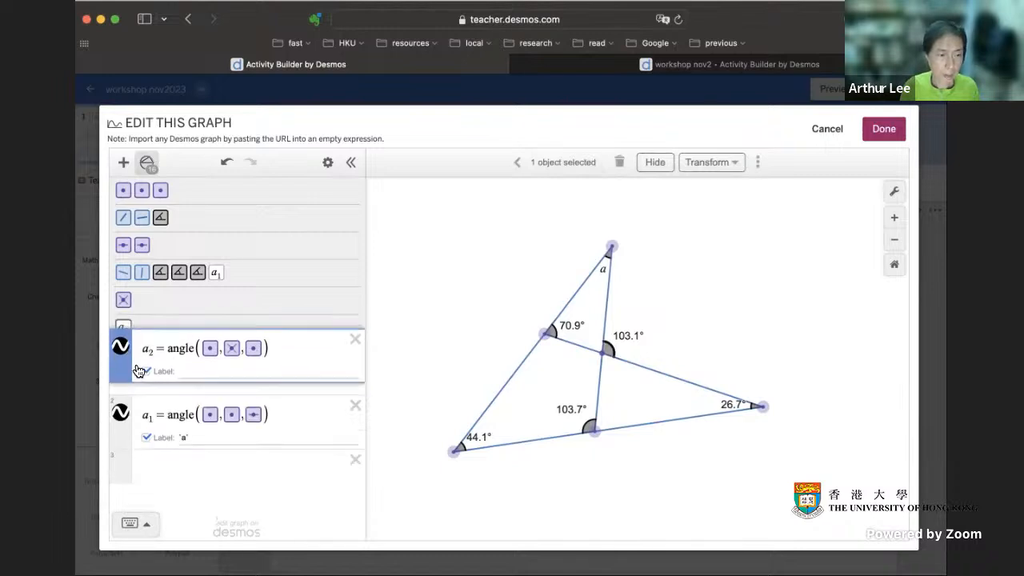
{"action": "left_click", "coordinate": [192, 437]}
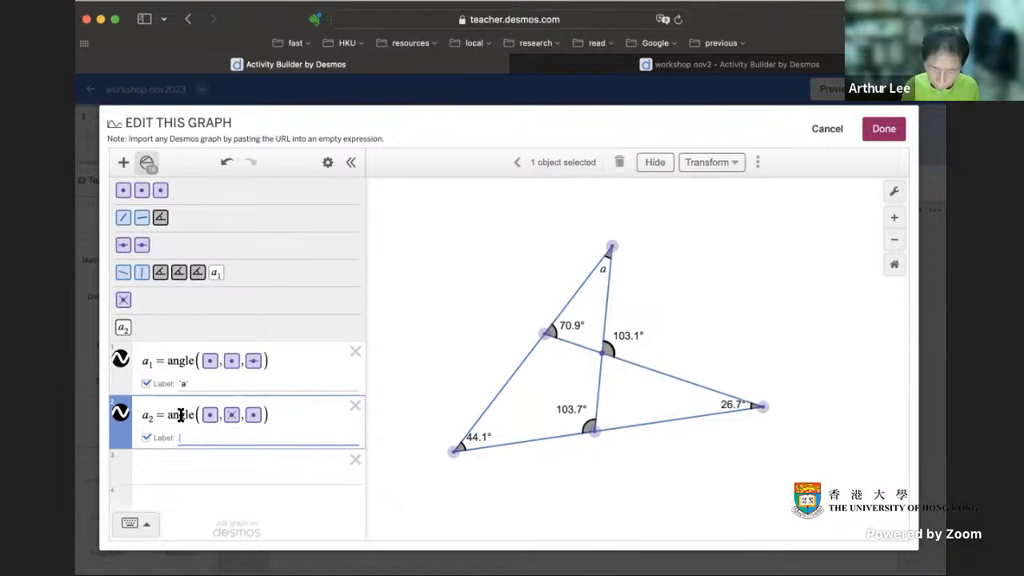
{"action": "type", "text": "'b'"}
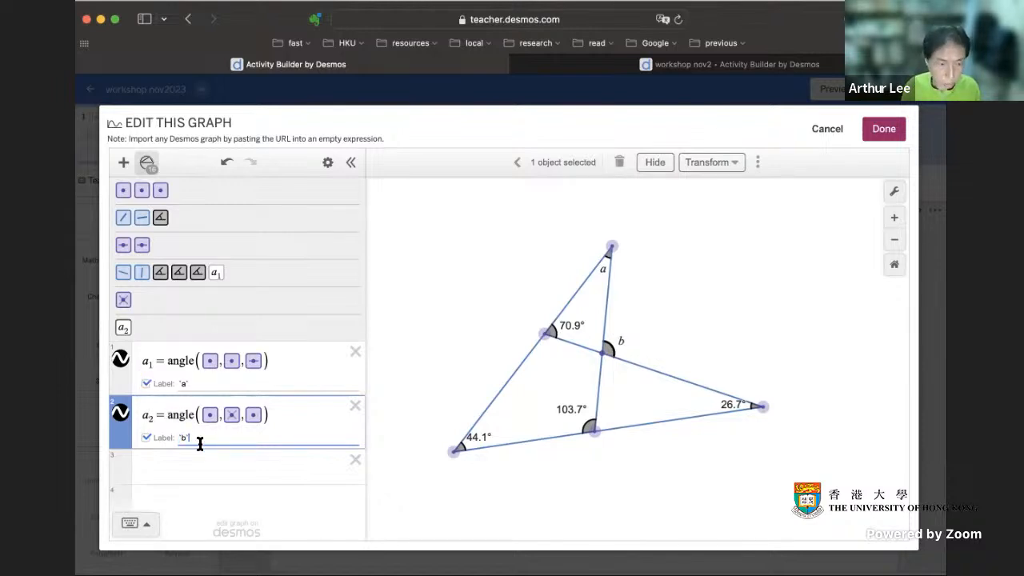
{"action": "left_click", "coordinate": [650, 345]}
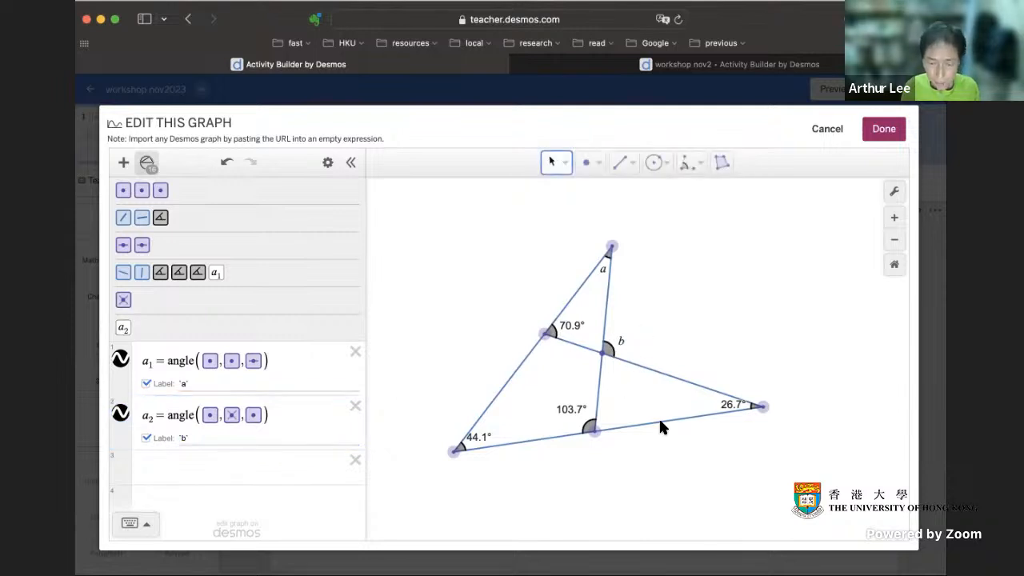
Step: Add the angle at the slanted side's point to the expression list and label it `c`
{"action": "left_click", "coordinate": [550, 331]}
{"action": "left_click", "coordinate": [199, 274]}
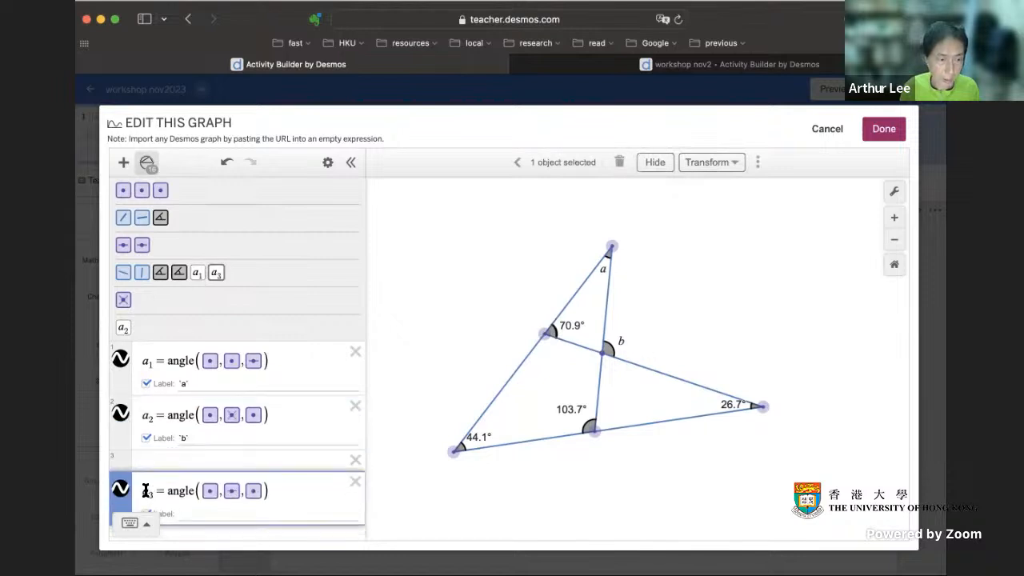
{"action": "left_click", "coordinate": [184, 490]}
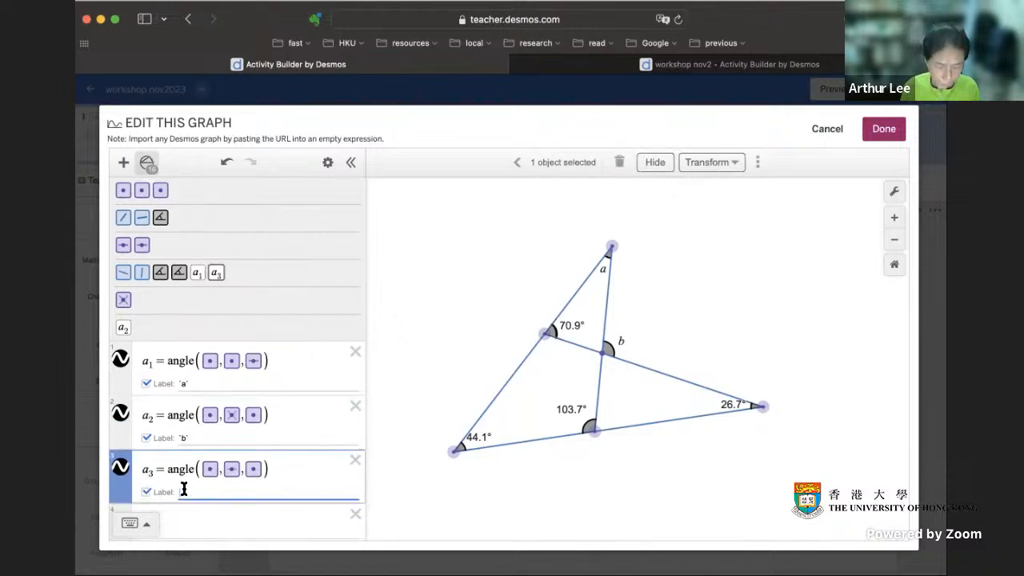
{"action": "type", "text": "`c`"}
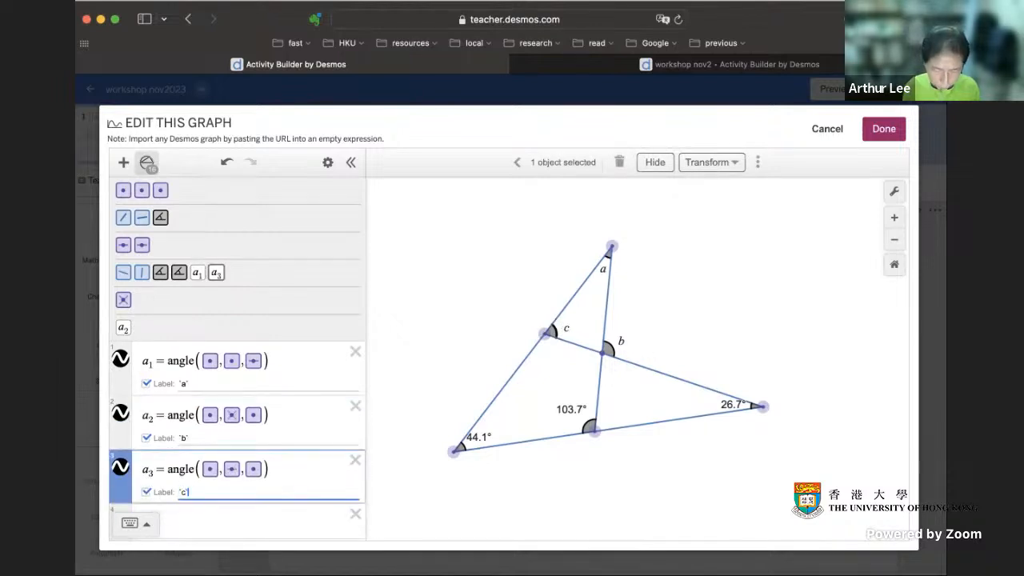
{"action": "left_click", "coordinate": [652, 392]}
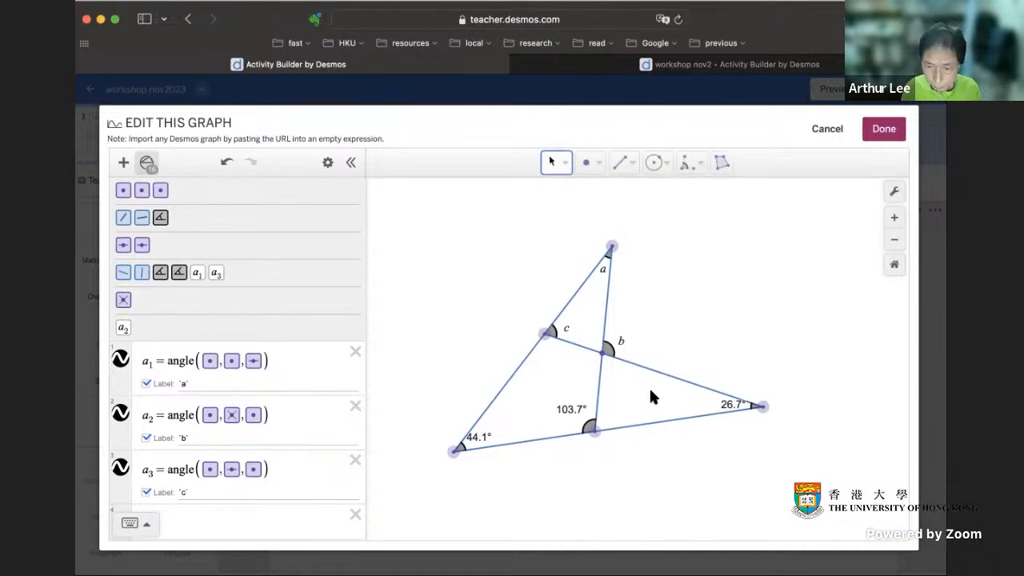
Step: Add the angle at the lower side's point to the expression list and label it `d`
{"action": "left_click", "coordinate": [591, 431]}
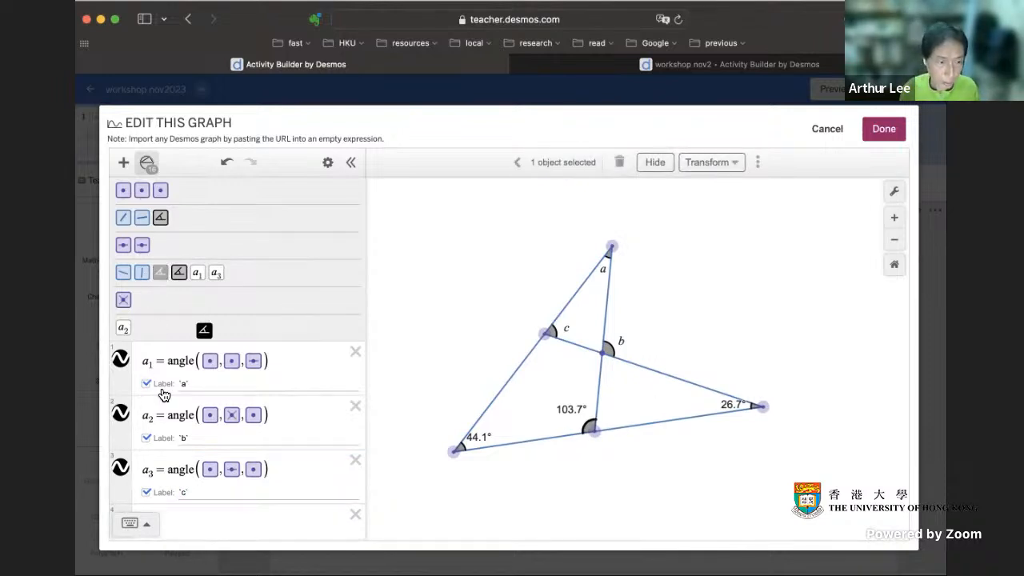
{"action": "left_click", "coordinate": [144, 512]}
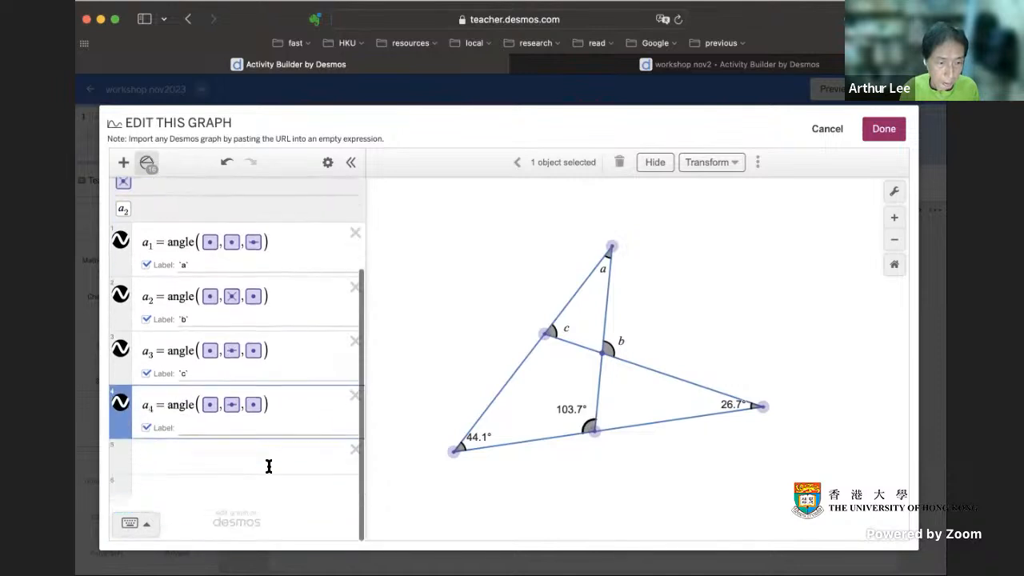
{"action": "left_click", "coordinate": [197, 432]}
{"action": "type", "text": "`d`"}
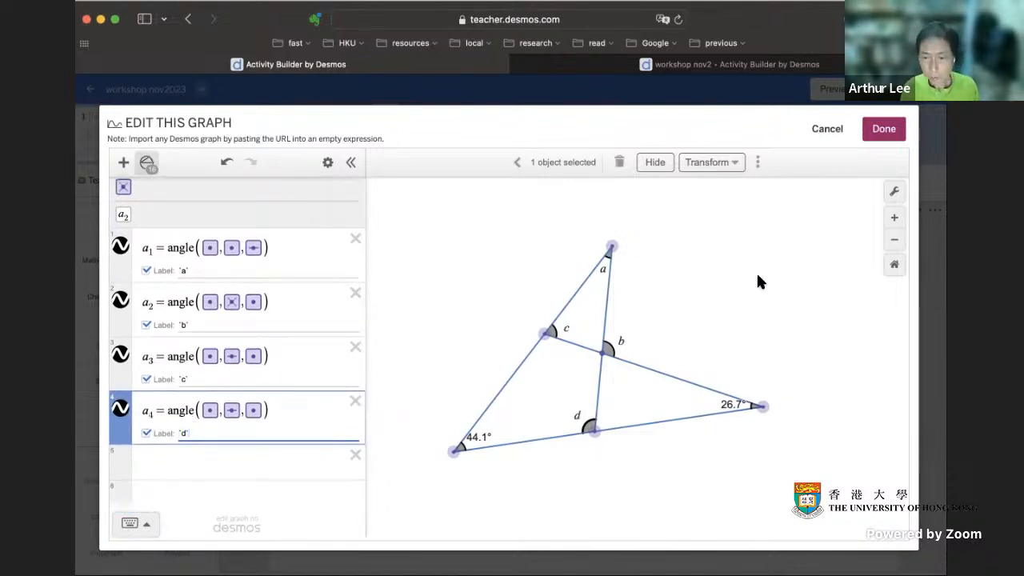
{"action": "left_click", "coordinate": [758, 276]}
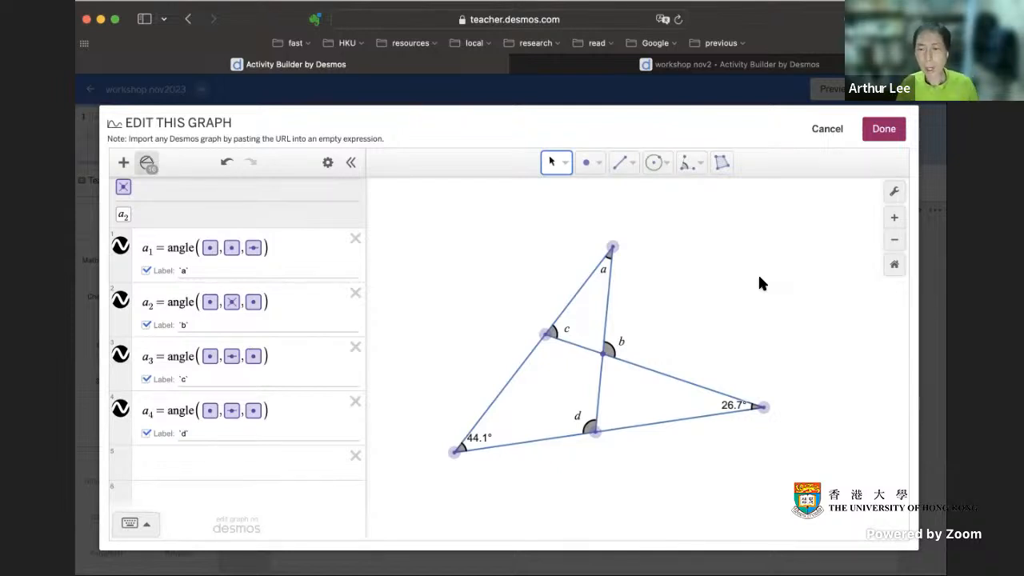
Step: Adjust the far-right and lower-left vertices until their angles measure about 30° and 45°
{"action": "mouse_move", "coordinate": [763, 408]}
{"action": "left_mouse_down"}
{"action": "mouse_move", "coordinate": [677, 411]}
{"action": "mouse_move", "coordinate": [751, 409]}
{"action": "left_mouse_up"}
{"action": "mouse_move", "coordinate": [455, 452]}
{"action": "left_mouse_down"}
{"action": "mouse_move", "coordinate": [439, 456]}
{"action": "mouse_move", "coordinate": [463, 452]}
{"action": "left_mouse_up"}
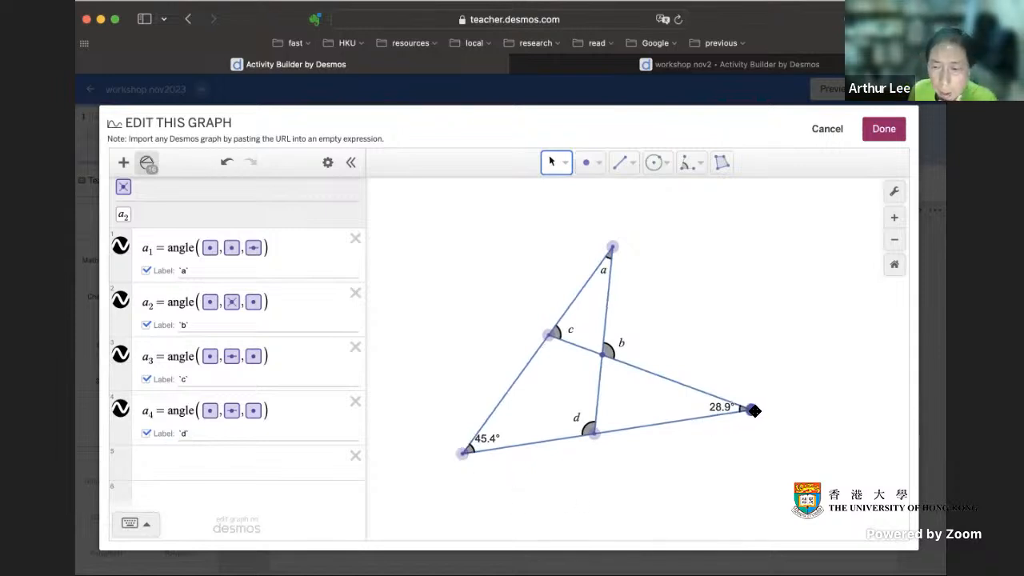
{"action": "left_click_drag", "start_coordinate": [751, 409], "coordinate": [736, 409]}
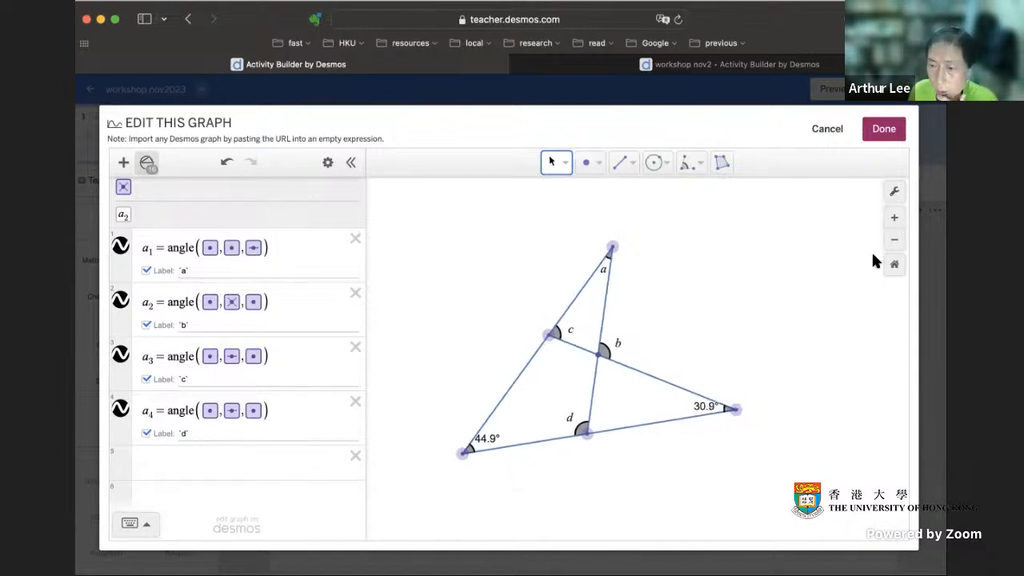
{"action": "left_click", "coordinate": [895, 194]}
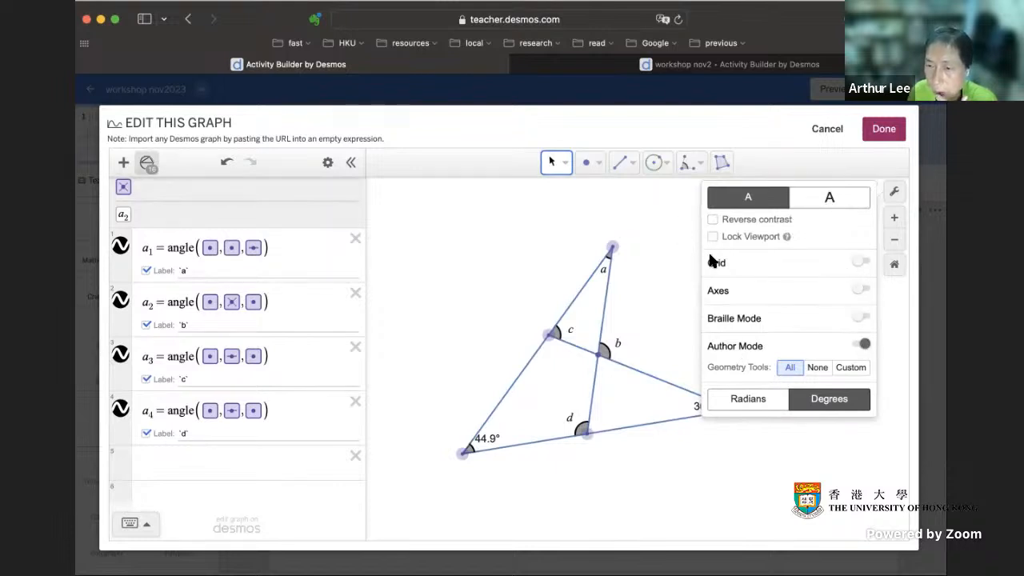
{"action": "left_click", "coordinate": [678, 314]}
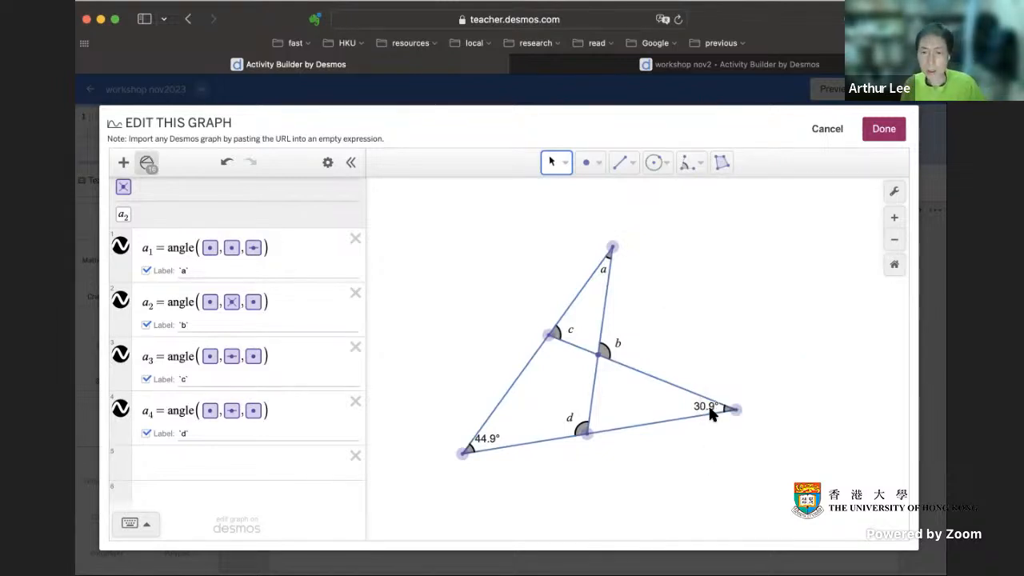
{"action": "left_click_drag", "start_coordinate": [487, 439], "coordinate": [492, 425]}
{"action": "left_click_drag", "start_coordinate": [741, 395], "coordinate": [744, 398]}
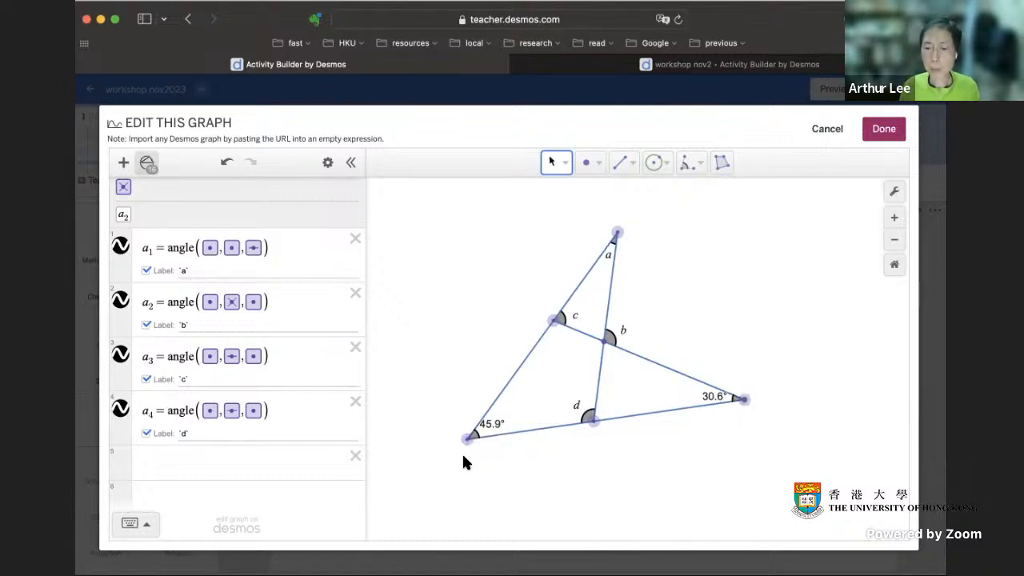
{"action": "left_click_drag", "start_coordinate": [461, 442], "coordinate": [461, 441]}
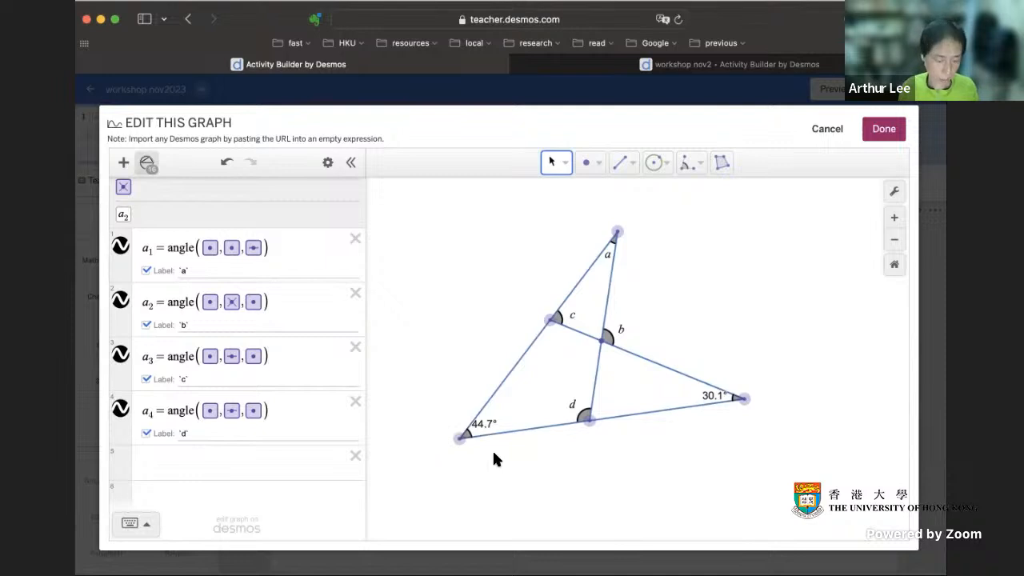
Step: Add the far-right vertex's angle to the expression list and label it `30`
{"action": "left_click", "coordinate": [732, 402]}
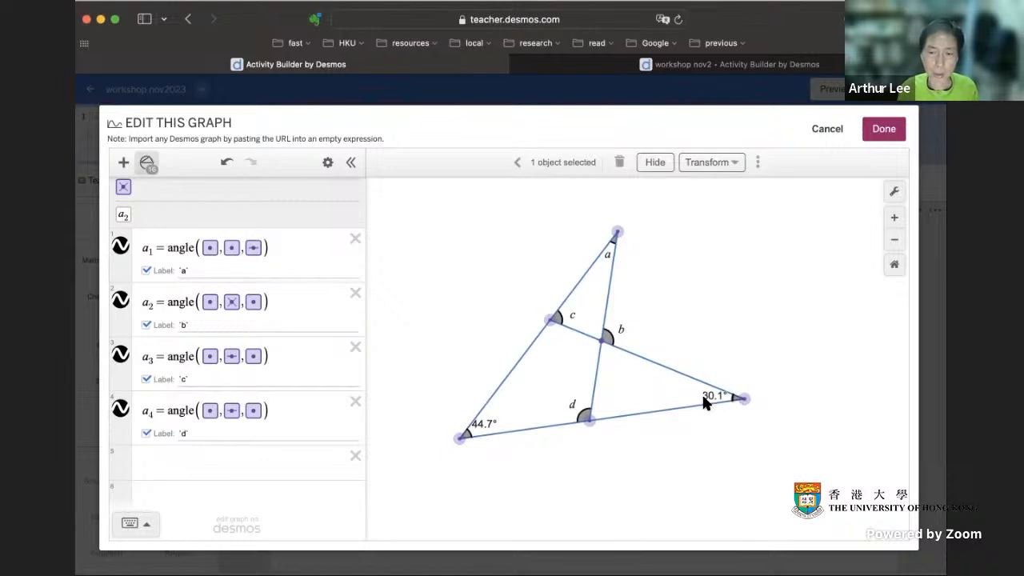
{"action": "scroll", "coordinate": [167, 205], "scroll_direction": "up", "scroll_amount": 2}
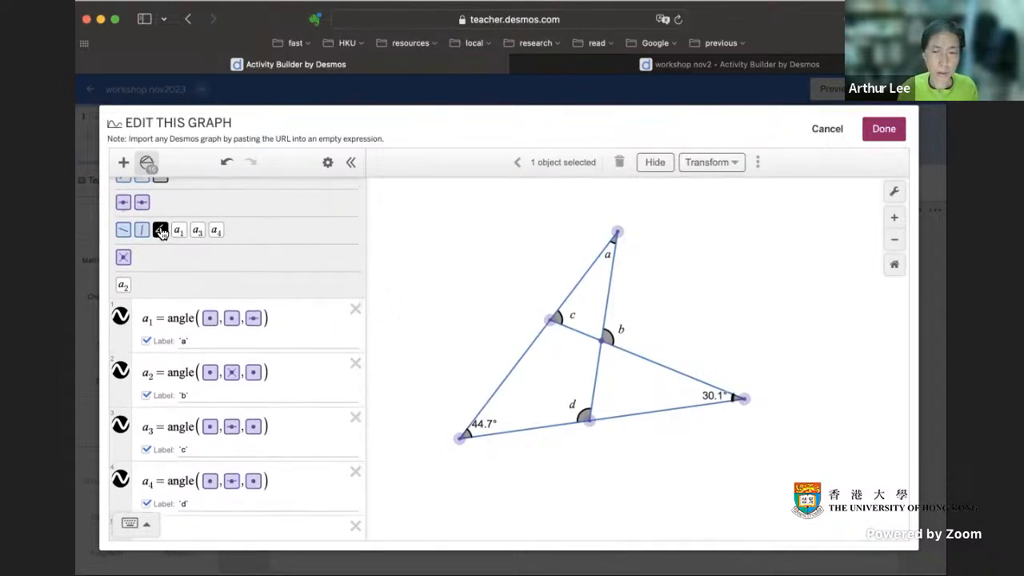
{"action": "left_click", "coordinate": [161, 231]}
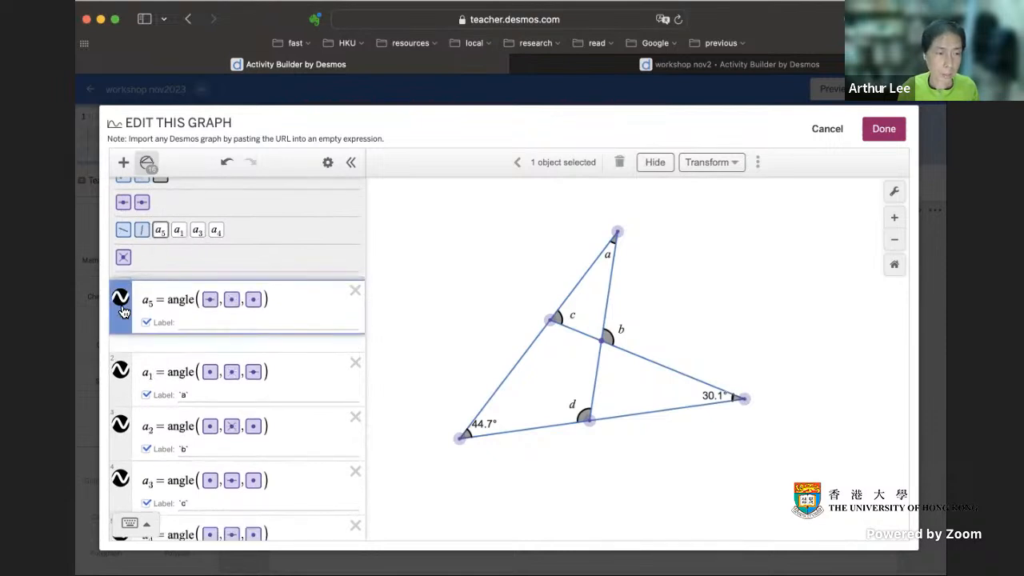
{"action": "left_click", "coordinate": [200, 341]}
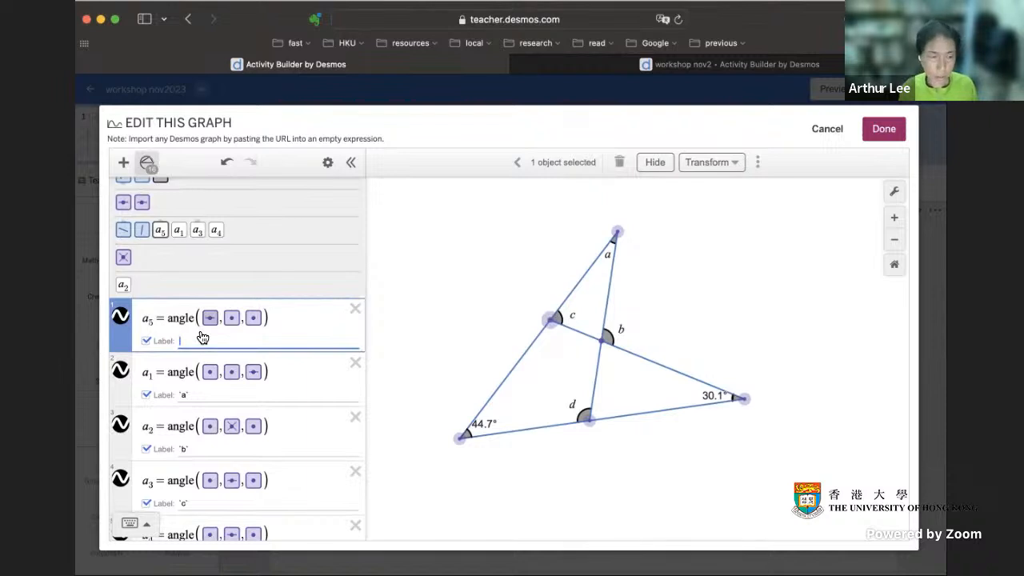
{"action": "type", "text": "`30`"}
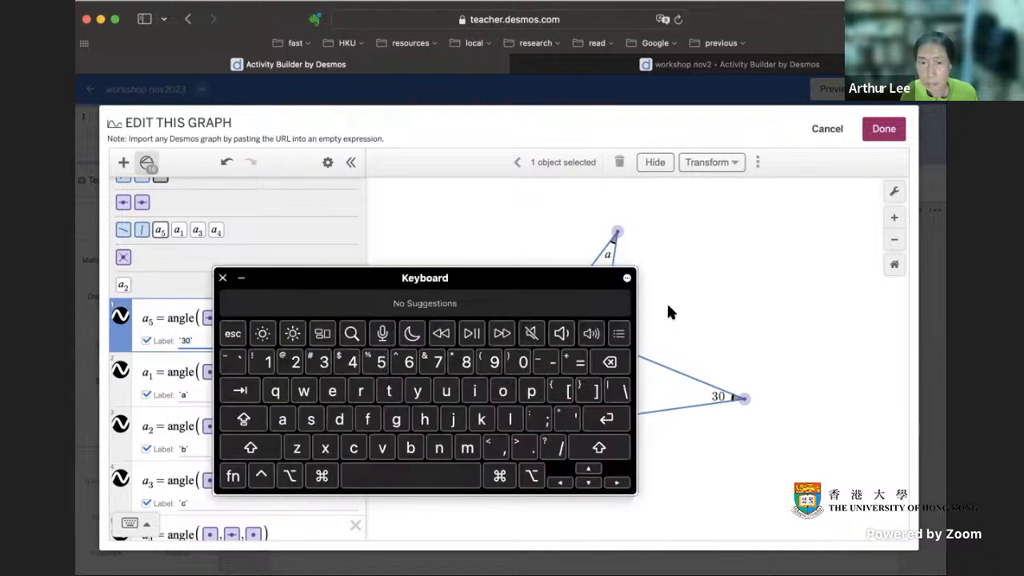
Step: Add a degree symbol to the far-right vertex's angle label so that it reads `30º`
{"action": "left_click_drag", "start_coordinate": [554, 303], "coordinate": [665, 245]}
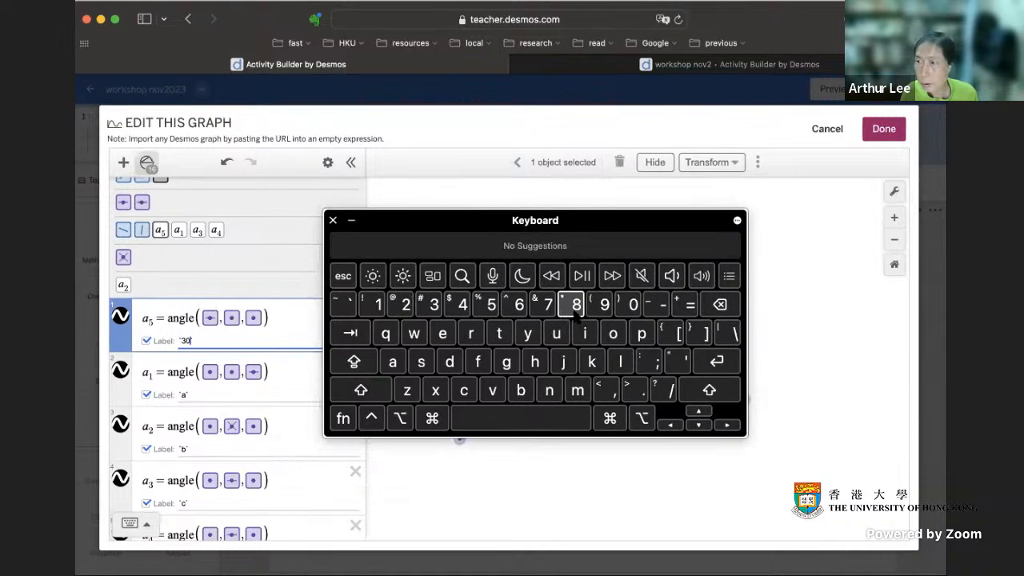
{"action": "left_click", "coordinate": [399, 420]}
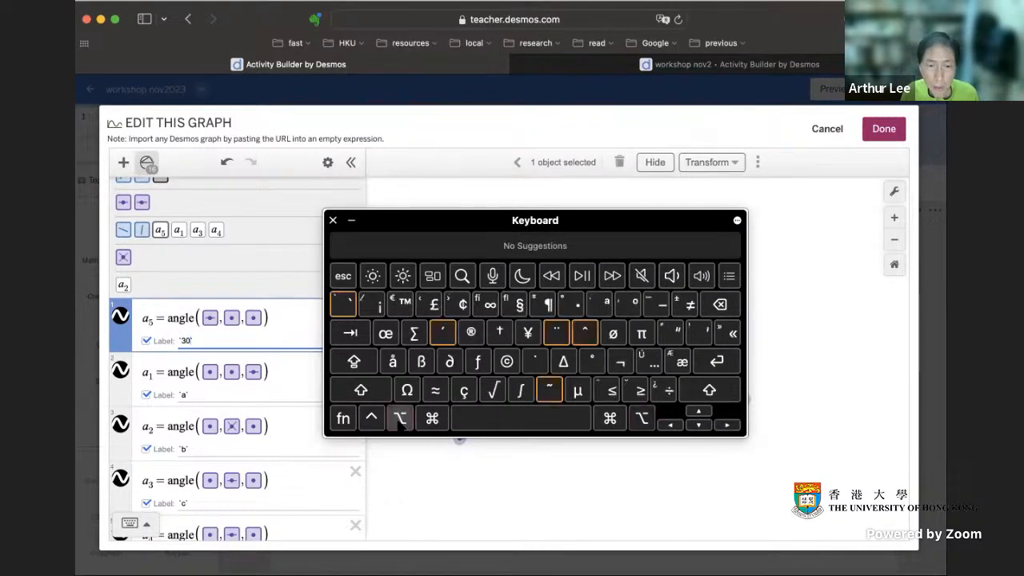
{"action": "left_click", "coordinate": [630, 308]}
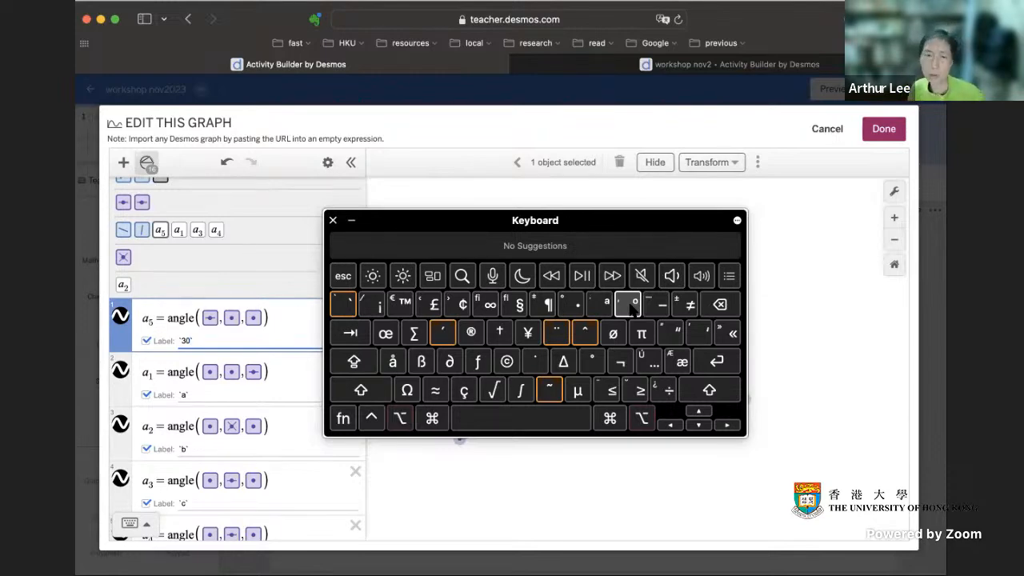
{"action": "left_click", "coordinate": [332, 220]}
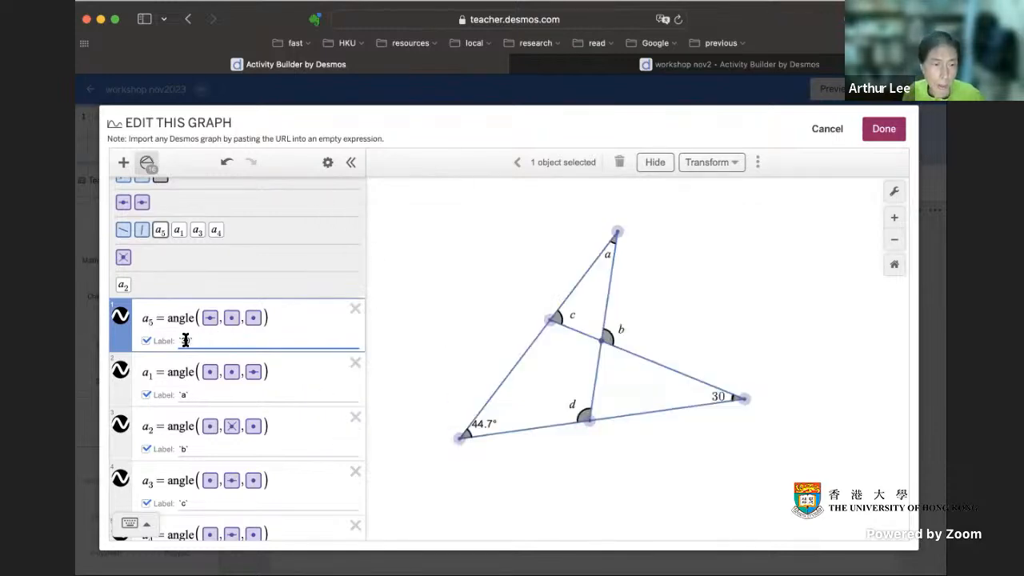
{"action": "type", "text": "º"}
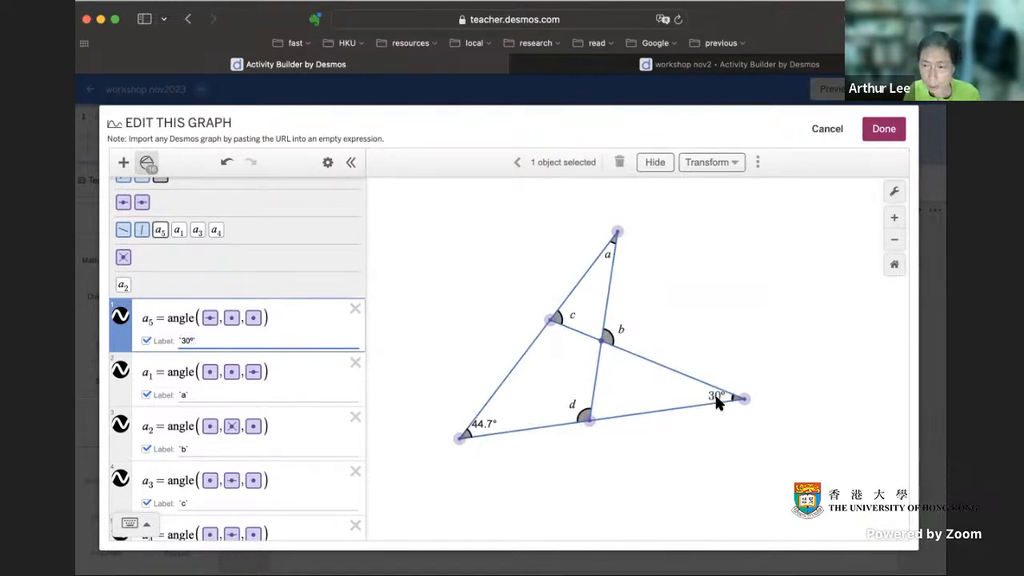
{"action": "left_click", "coordinate": [815, 376]}
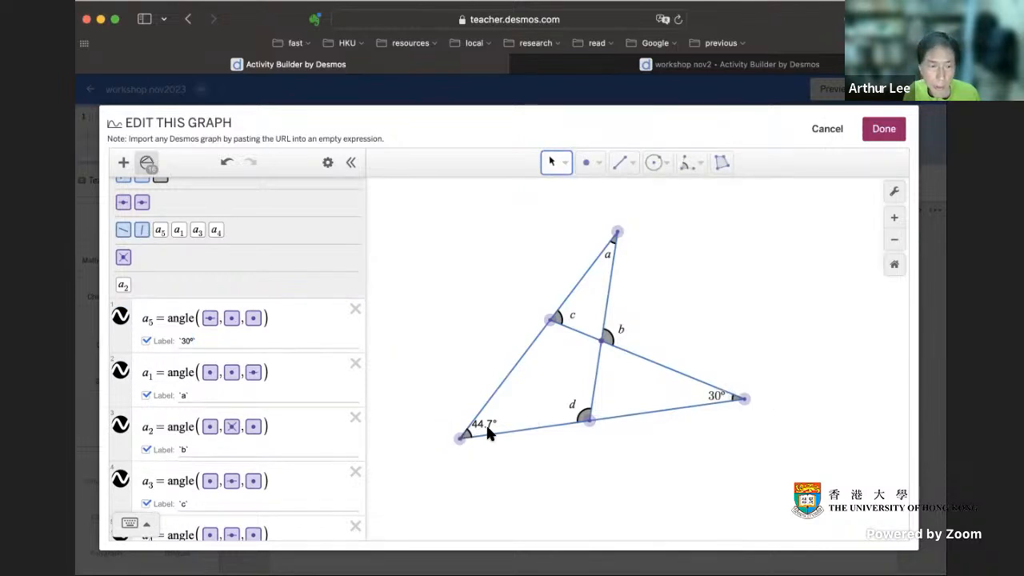
Step: Add the lower-left vertex's angle to the expression list and label it `45º`
{"action": "left_click", "coordinate": [462, 436]}
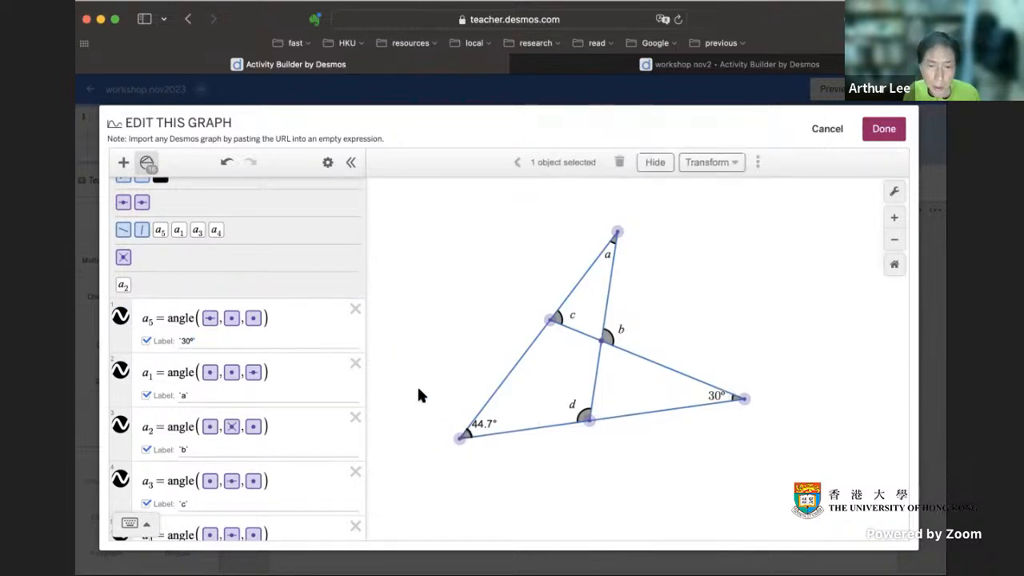
{"action": "scroll", "coordinate": [178, 244], "scroll_direction": "up", "scroll_amount": 2}
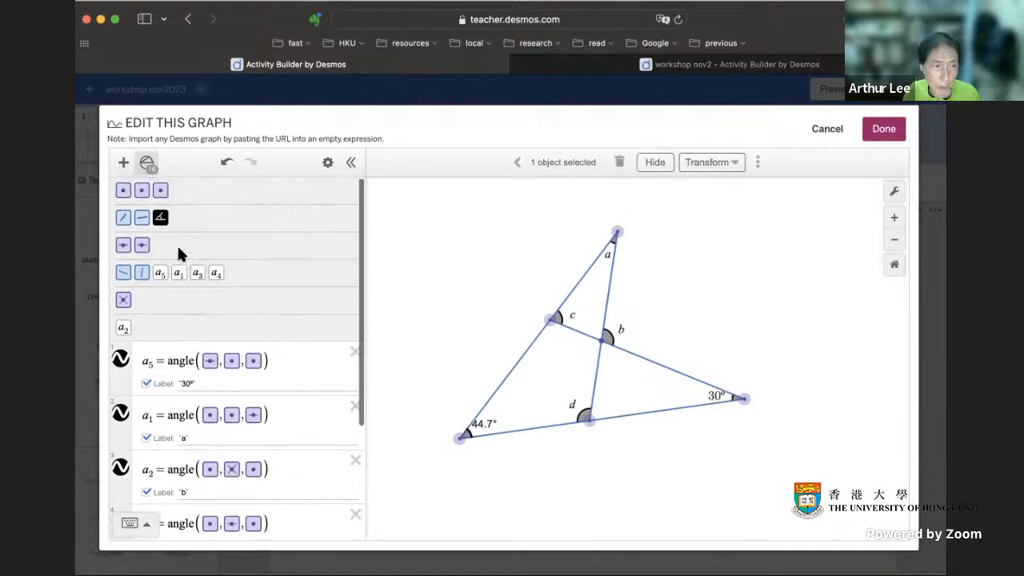
{"action": "left_click_drag", "start_coordinate": [160, 220], "coordinate": [140, 356]}
{"action": "left_click", "coordinate": [202, 381]}
{"action": "type", "text": "1"}
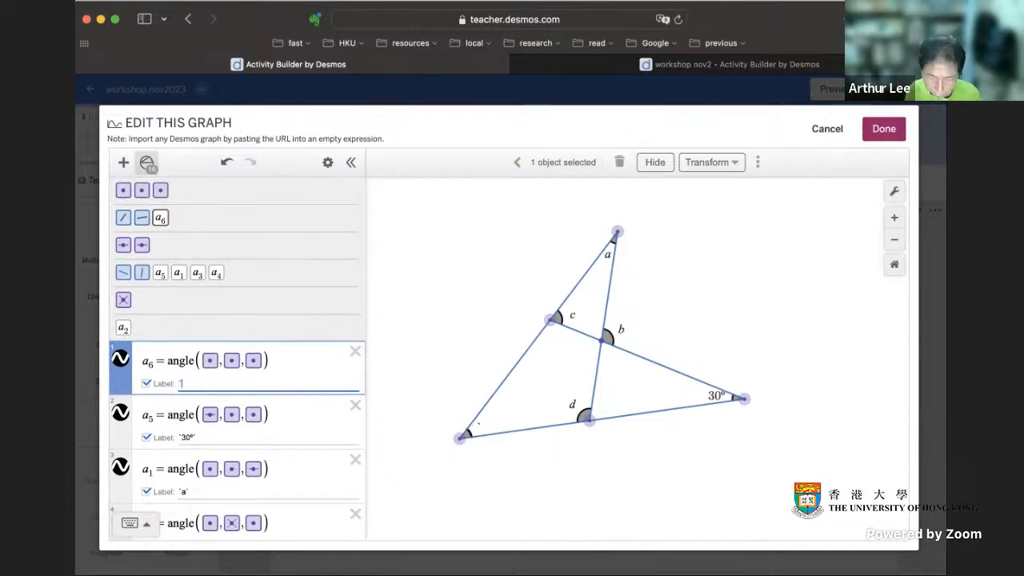
{"action": "type", "text": "45"}
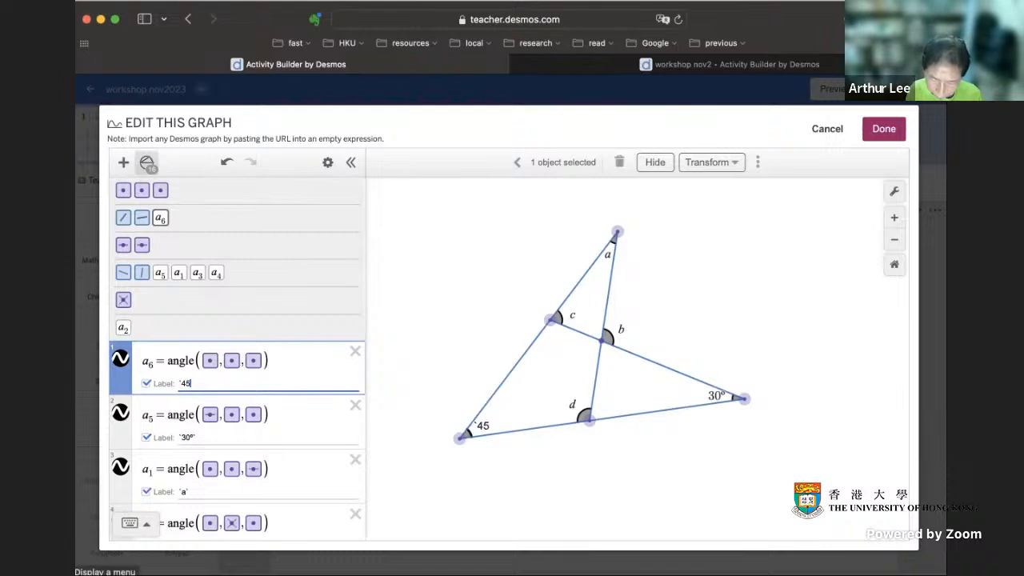
{"action": "key", "text": "ctrl+0"}
{"action": "type", "text": "`45"}
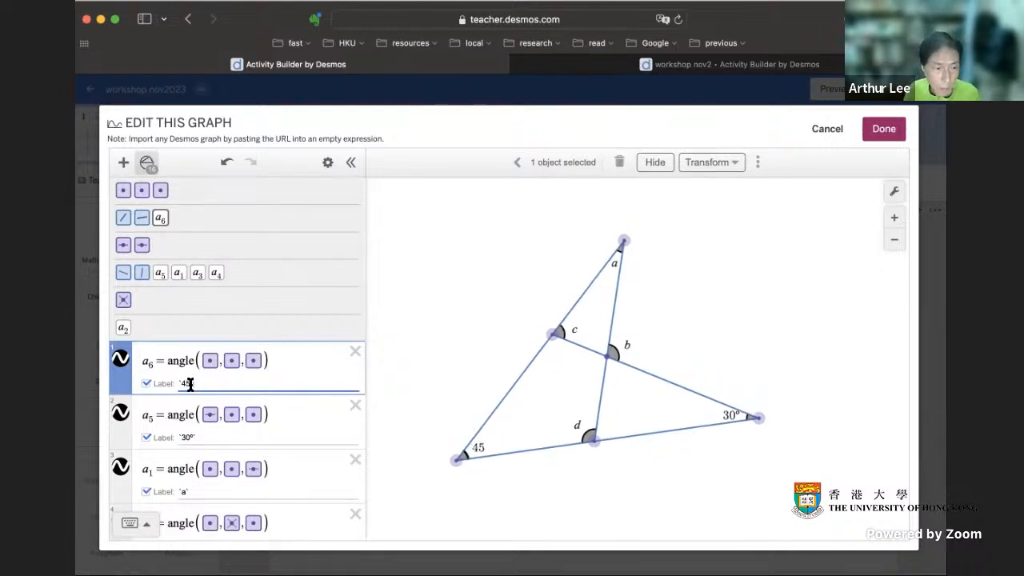
{"action": "type", "text": "°"}
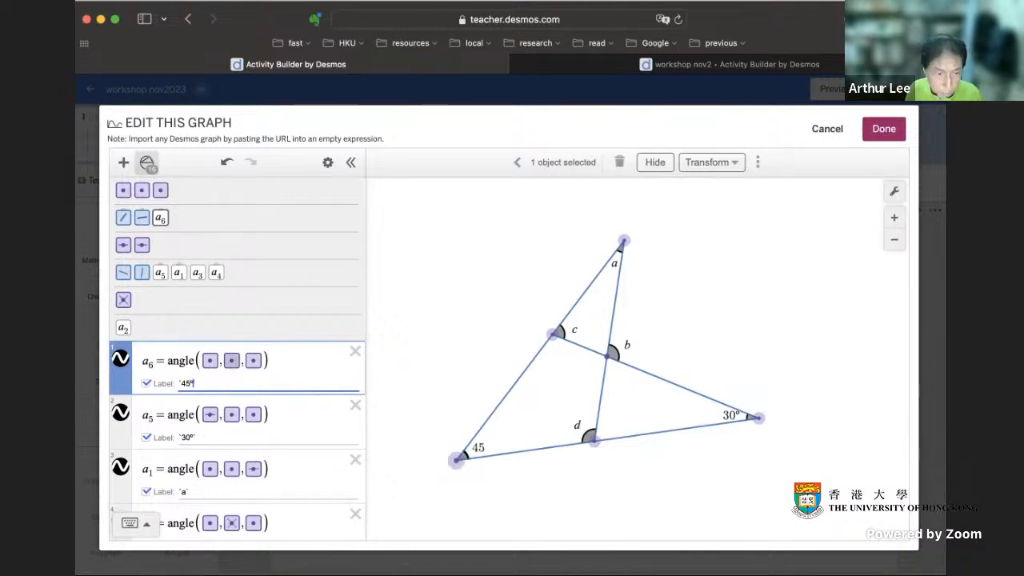
{"action": "left_click", "coordinate": [434, 355]}
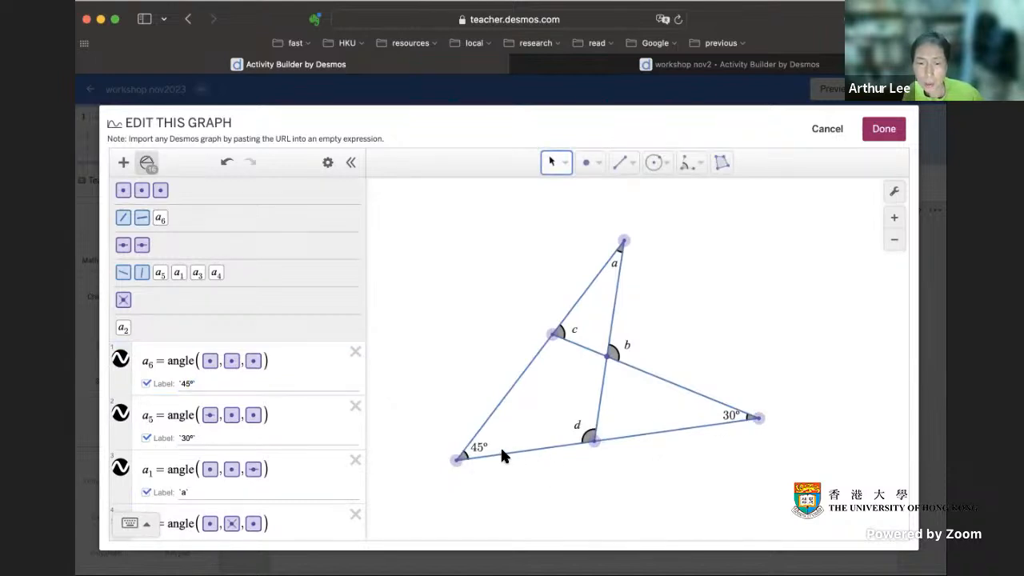
Step: Add the lower-left vertex to the expression list and turn off its dragging
{"action": "left_click", "coordinate": [452, 463]}
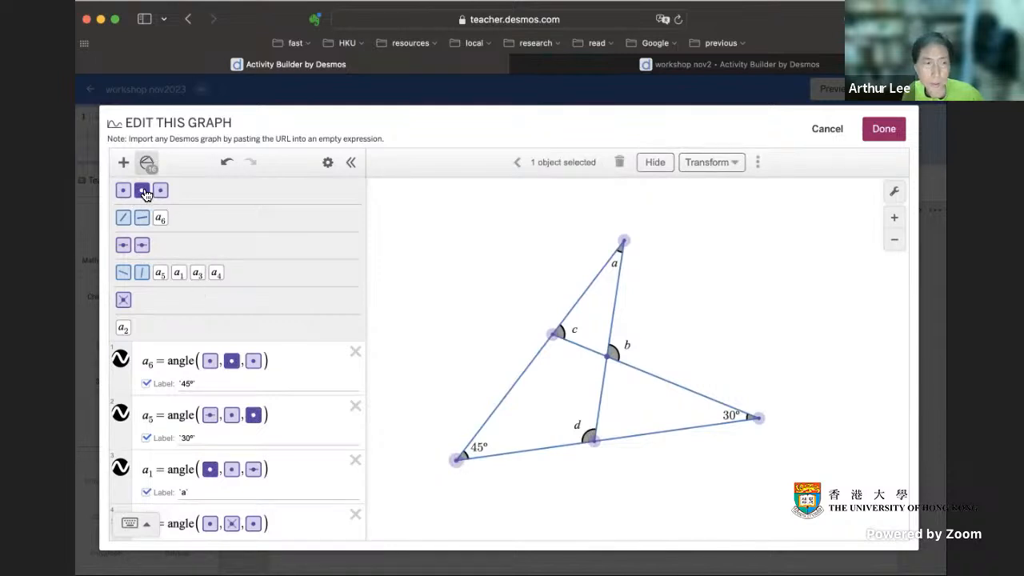
{"action": "left_click", "coordinate": [761, 299]}
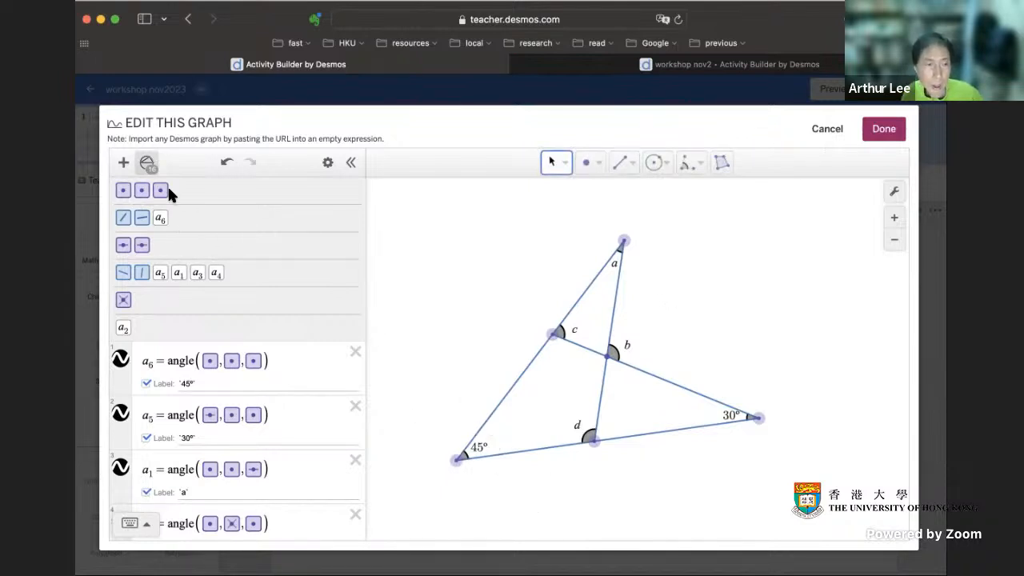
{"action": "left_click", "coordinate": [457, 460]}
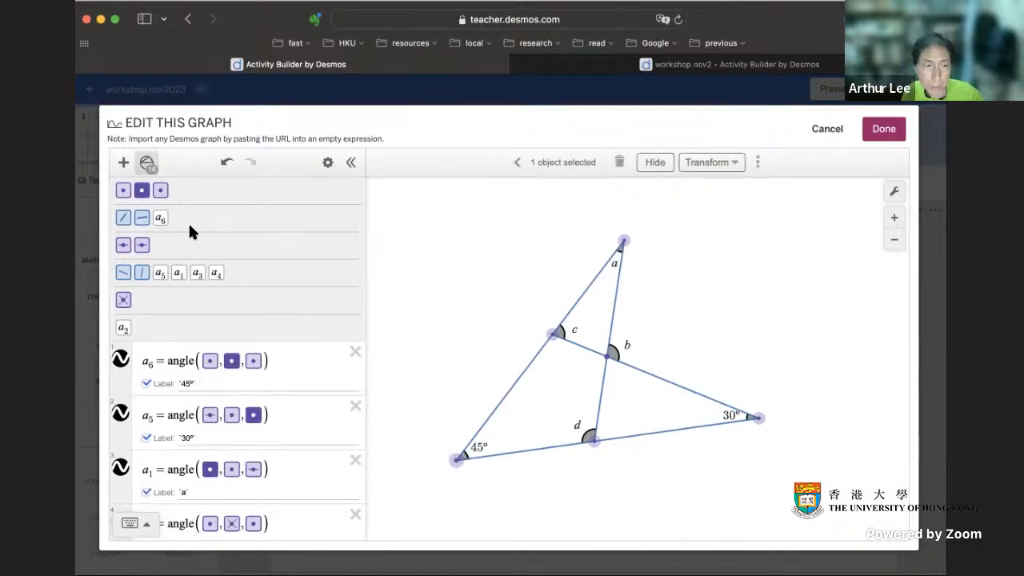
{"action": "left_click_drag", "start_coordinate": [142, 193], "coordinate": [179, 340]}
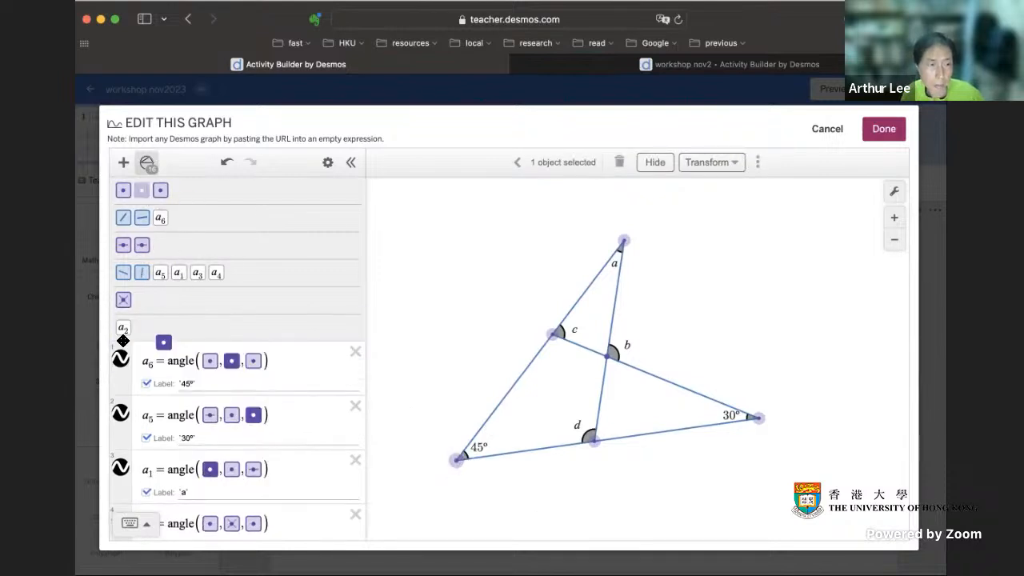
{"action": "left_click_drag", "start_coordinate": [120, 352], "coordinate": [120, 358]}
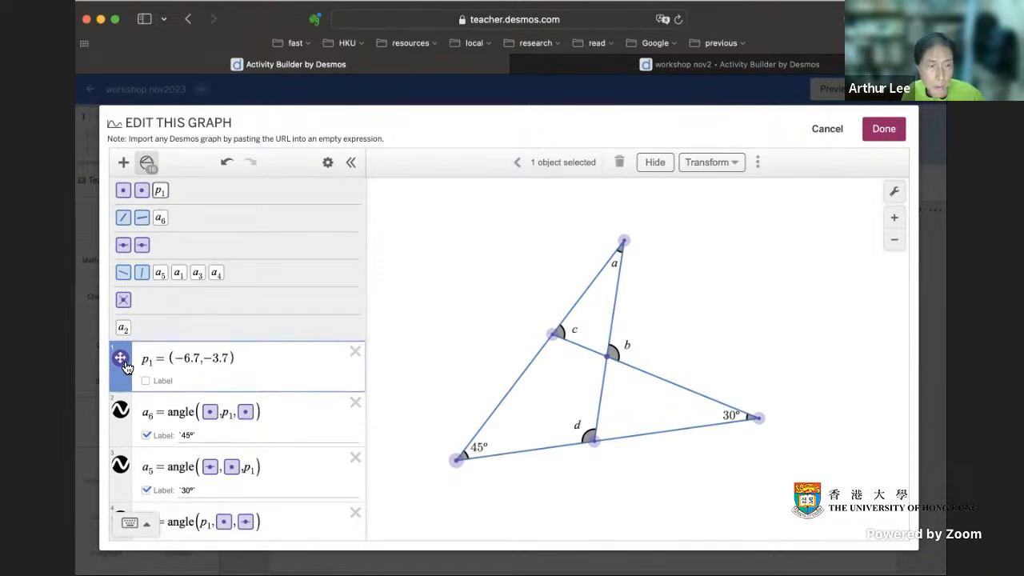
{"action": "left_click", "coordinate": [120, 357]}
{"action": "left_click", "coordinate": [255, 464]}
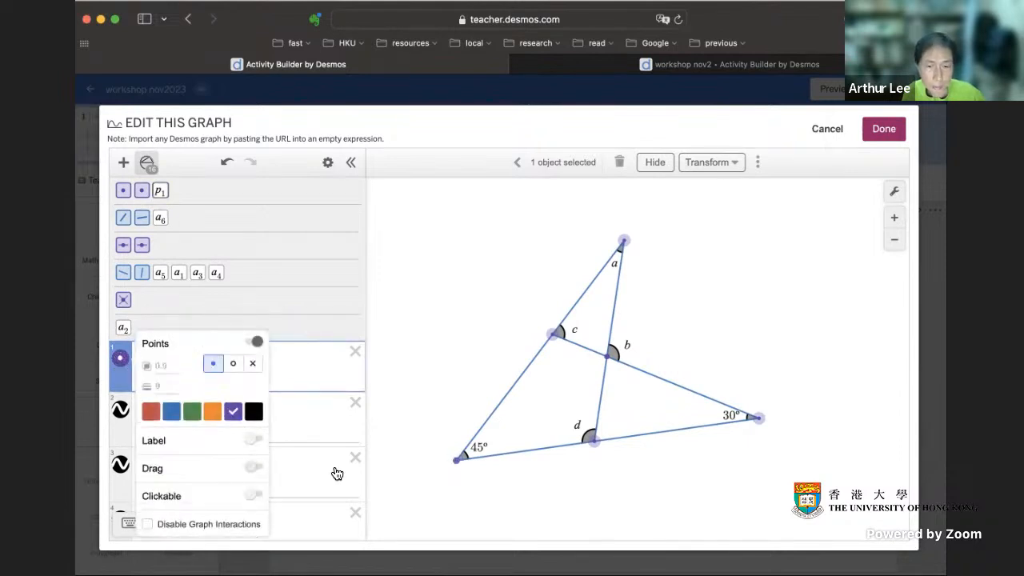
Step: Add the topmost vertex to the expression list, turn off its dragging and save the construction
{"action": "left_click_drag", "start_coordinate": [122, 190], "coordinate": [126, 344]}
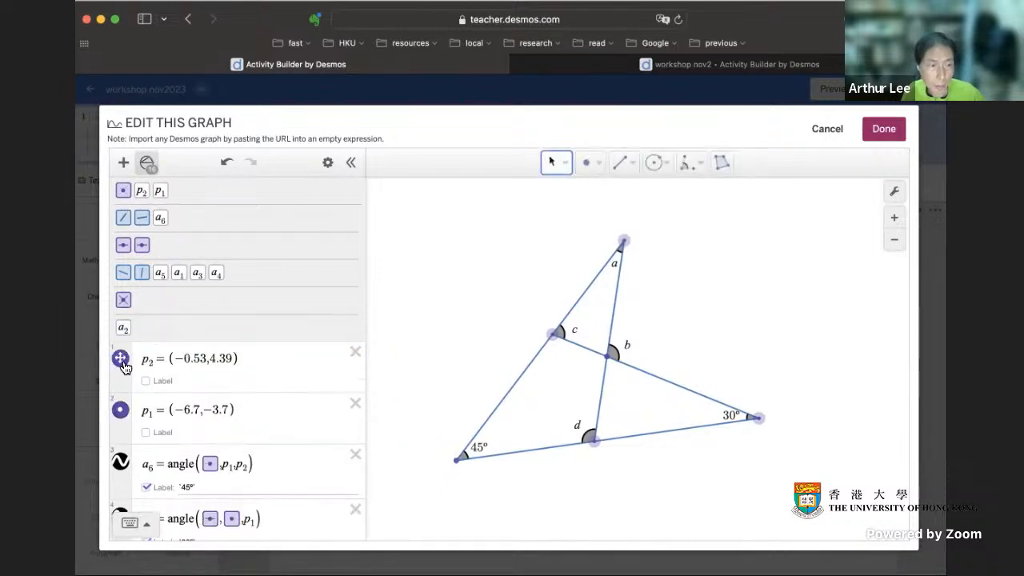
{"action": "left_click", "coordinate": [121, 360]}
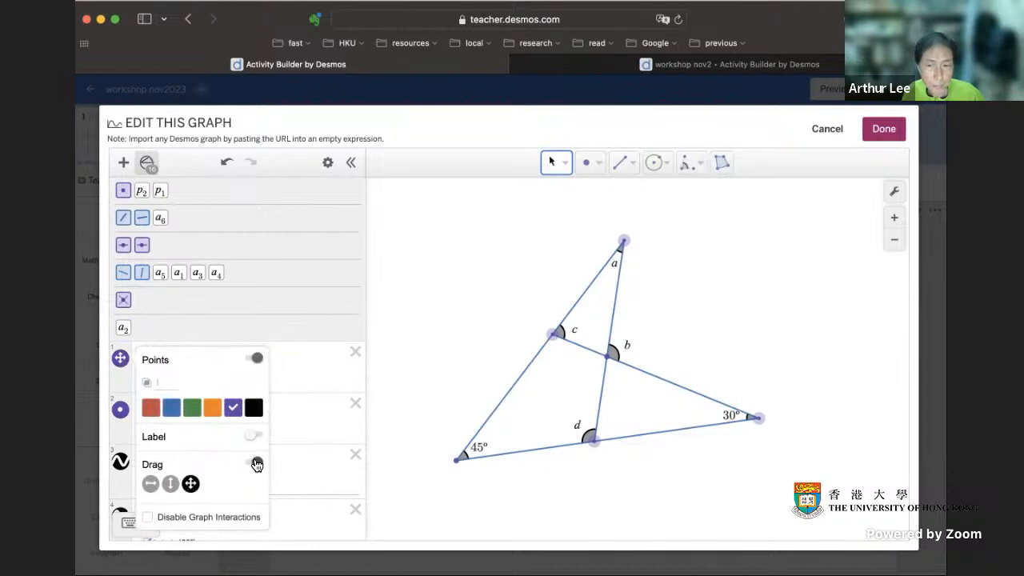
{"action": "left_click", "coordinate": [438, 256]}
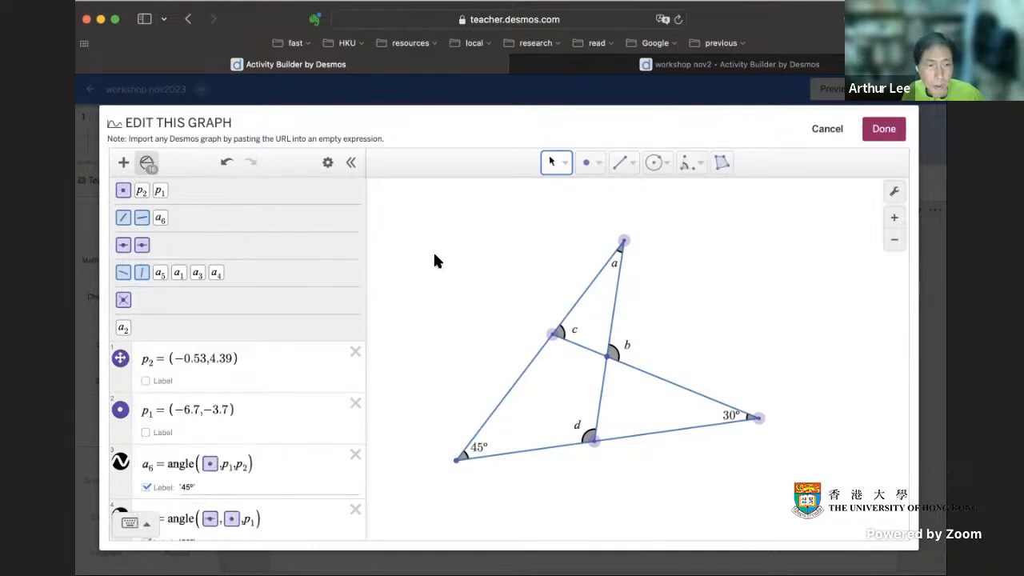
{"action": "left_click", "coordinate": [121, 360]}
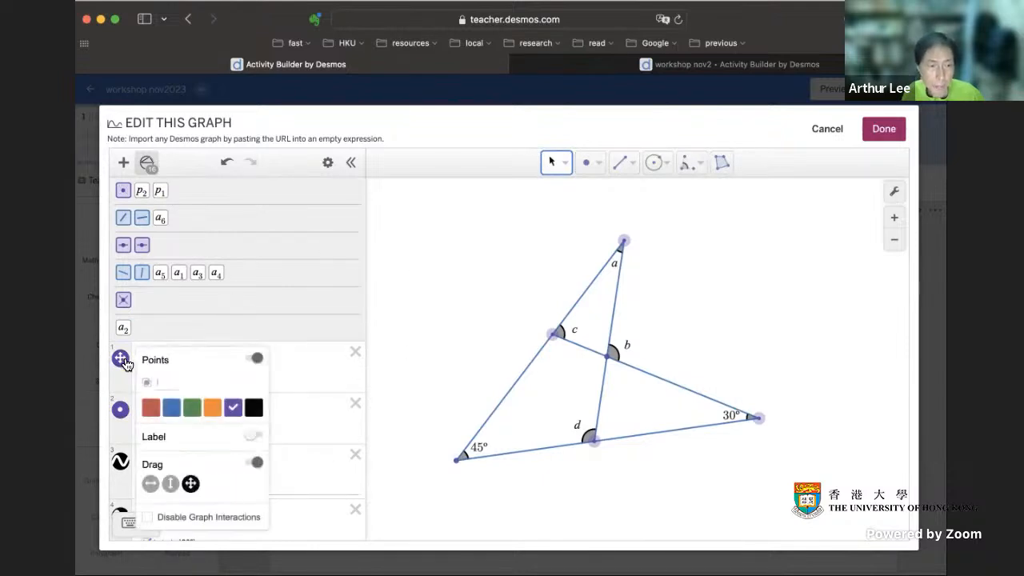
{"action": "left_click", "coordinate": [250, 465]}
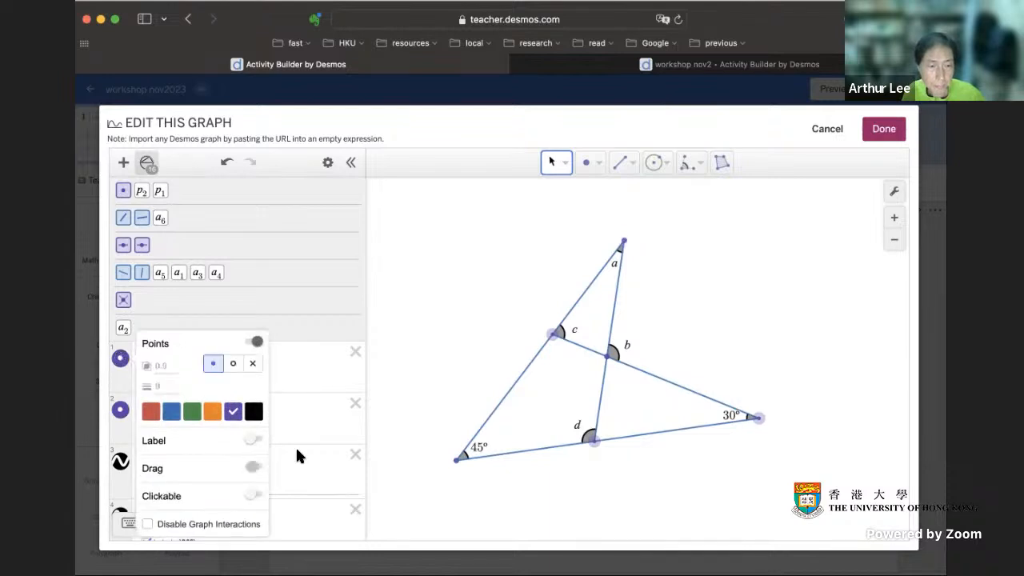
{"action": "left_click", "coordinate": [414, 428]}
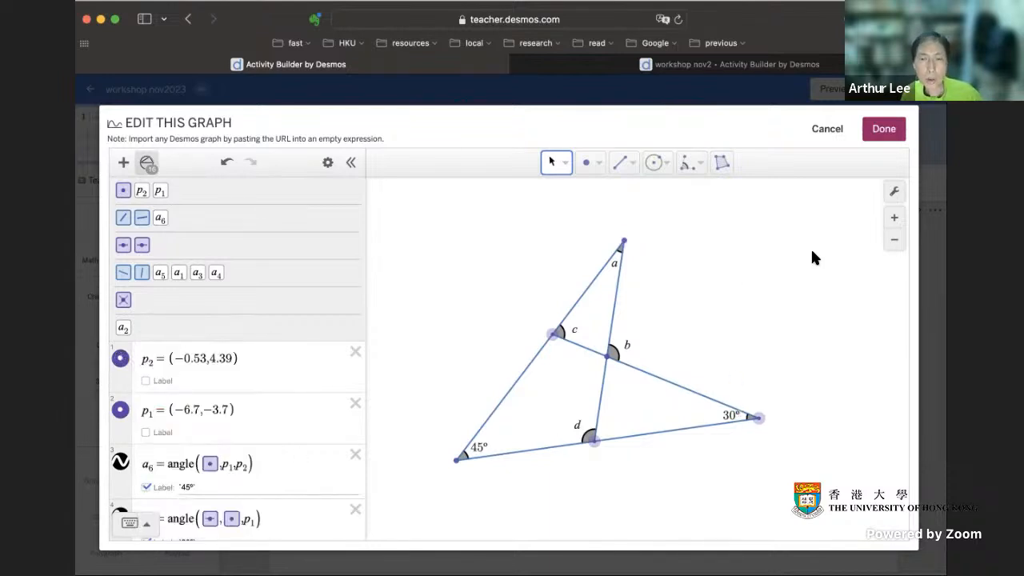
{"action": "left_click", "coordinate": [885, 131]}
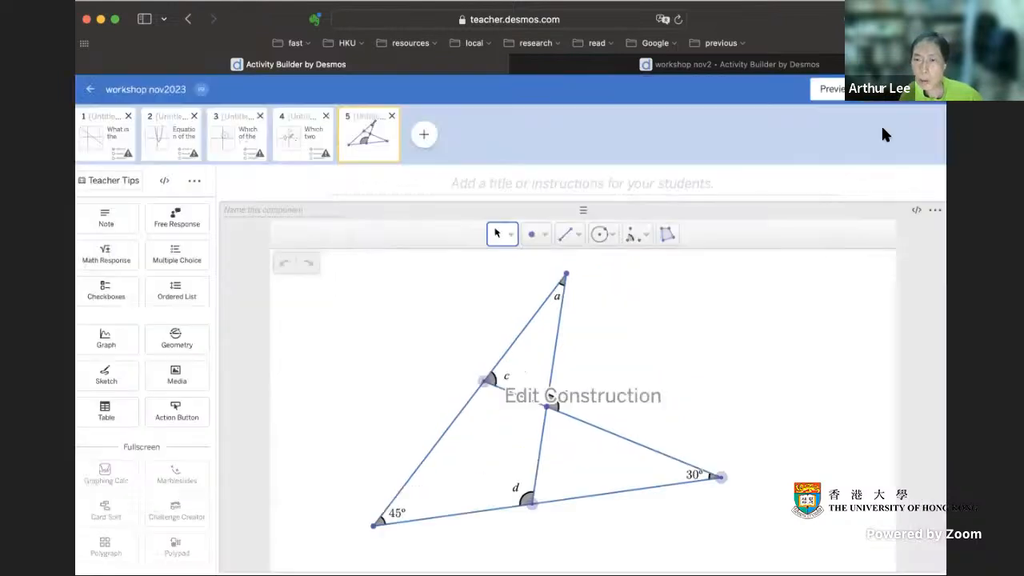
Step: Preview the fifth screen as a student, testing the lower-left vertex and moving the point on the slanted side, and close the preview
{"action": "left_click", "coordinate": [832, 91]}
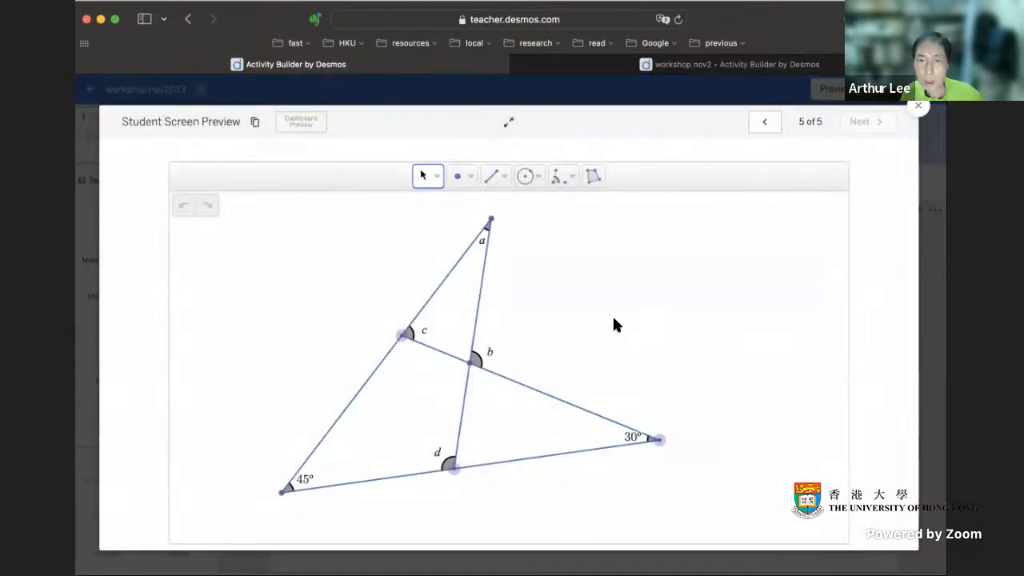
{"action": "left_click", "coordinate": [281, 491]}
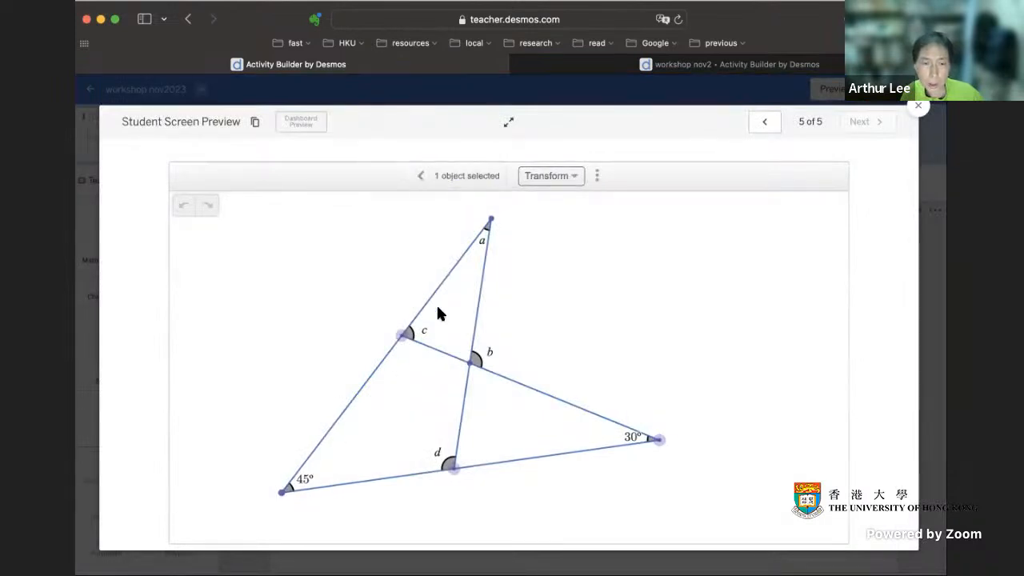
{"action": "left_click_drag", "start_coordinate": [401, 336], "coordinate": [419, 320]}
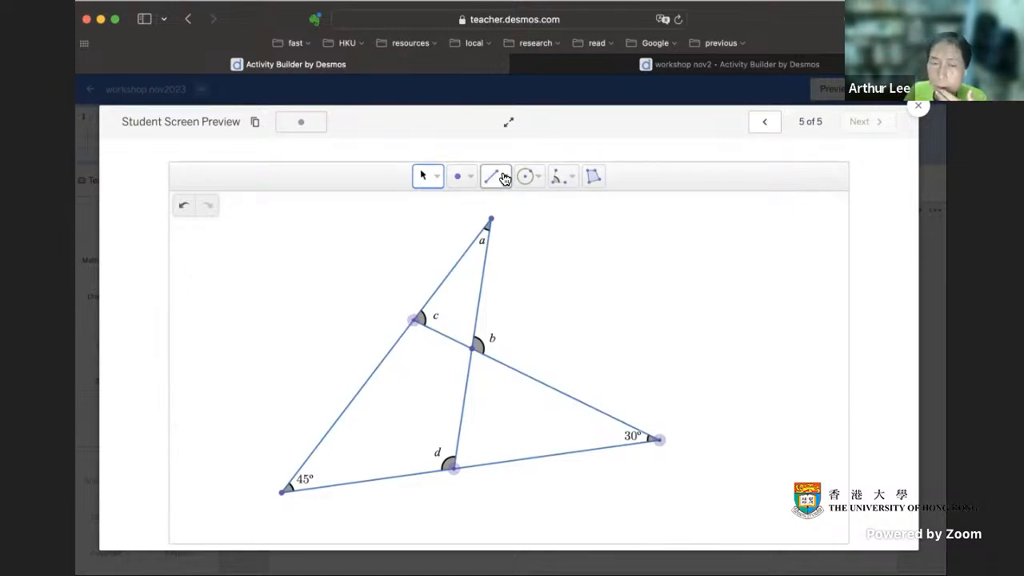
{"action": "left_click", "coordinate": [913, 107]}
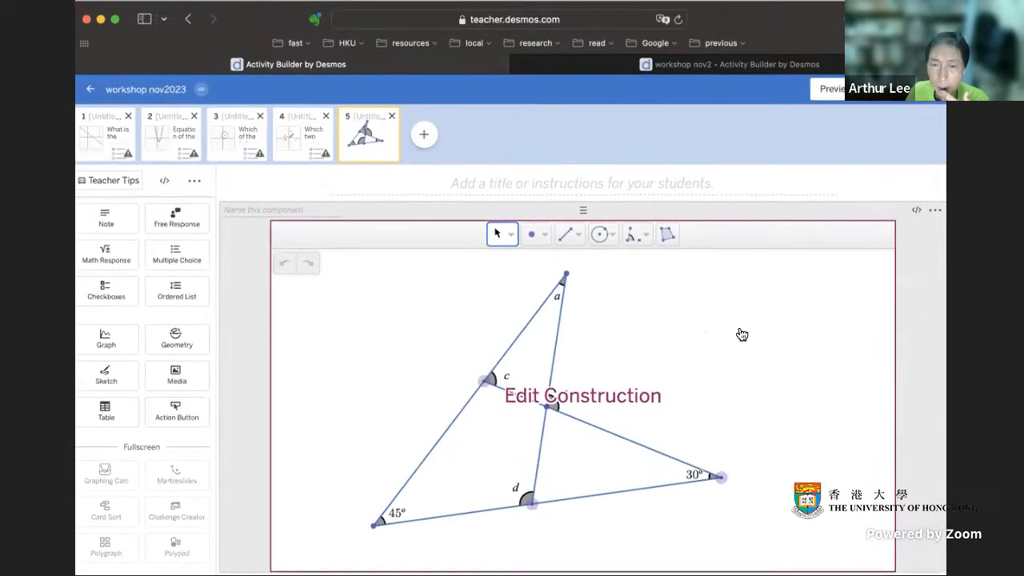
Step: Reopen the construction for editing, try the None and Custom geometry tool options in its settings, and return to All
{"action": "left_click", "coordinate": [743, 335]}
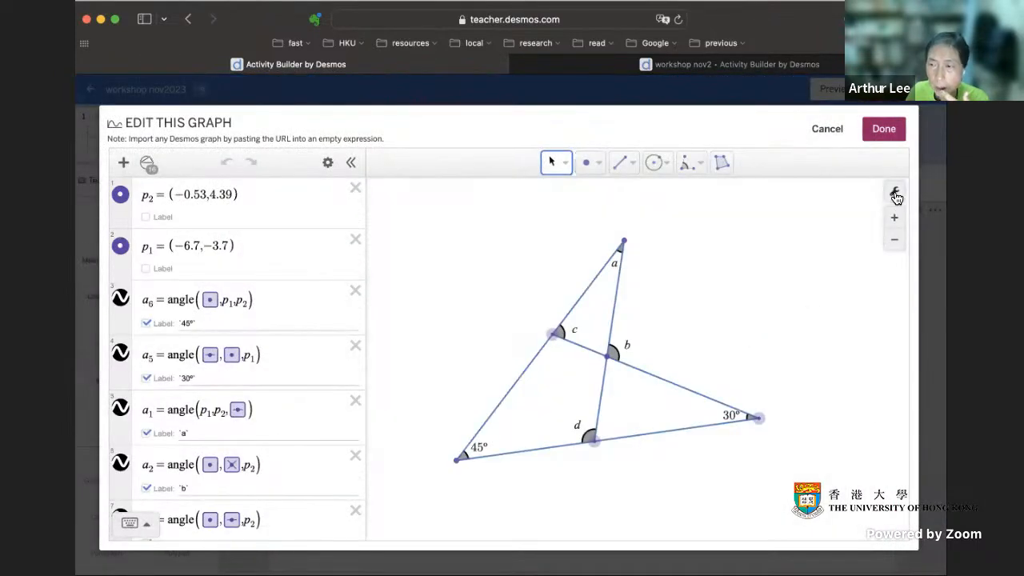
{"action": "left_click", "coordinate": [895, 195]}
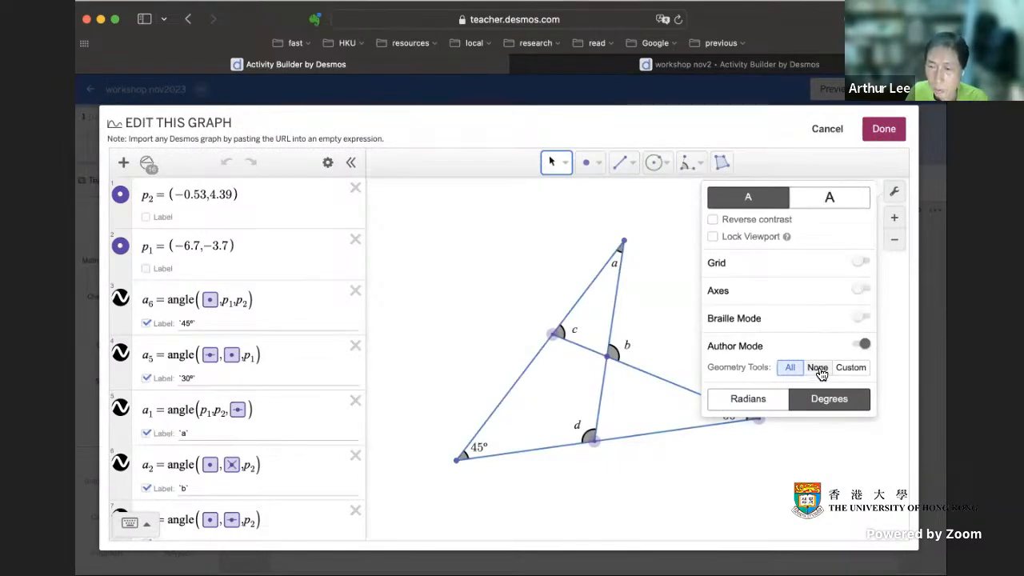
{"action": "left_click", "coordinate": [819, 371]}
{"action": "left_click", "coordinate": [851, 368]}
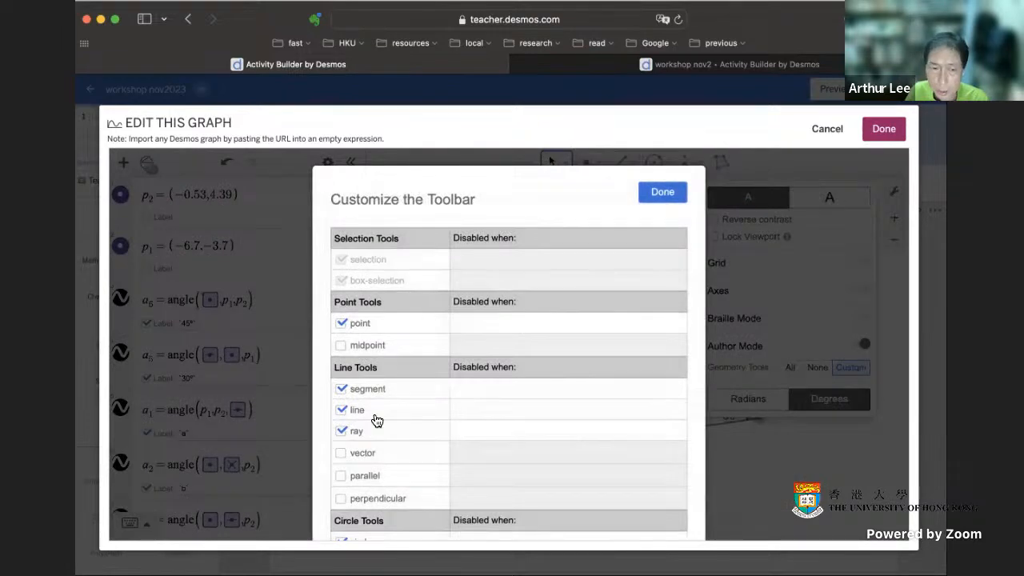
{"action": "left_click", "coordinate": [659, 191]}
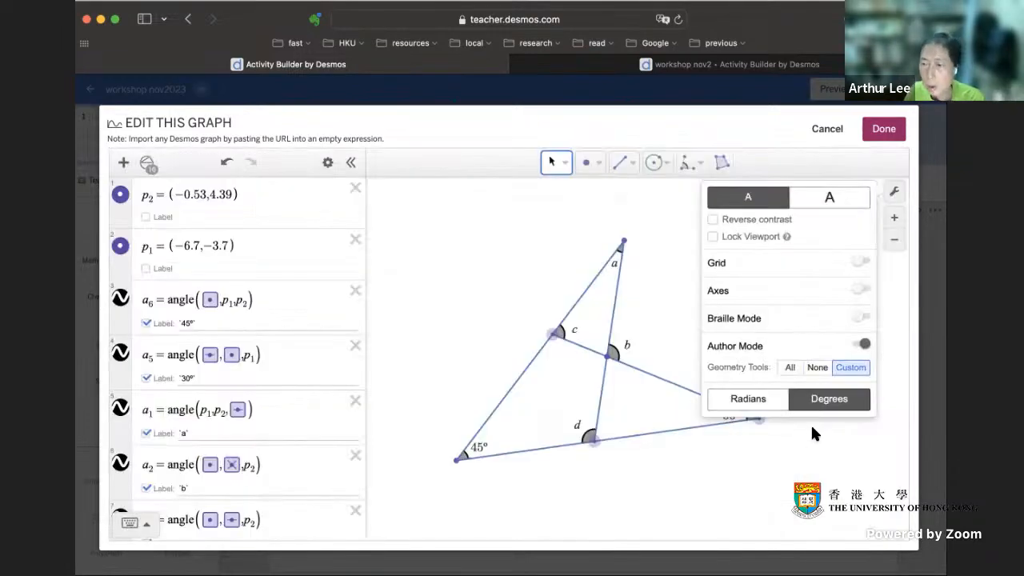
{"action": "left_click", "coordinate": [788, 368]}
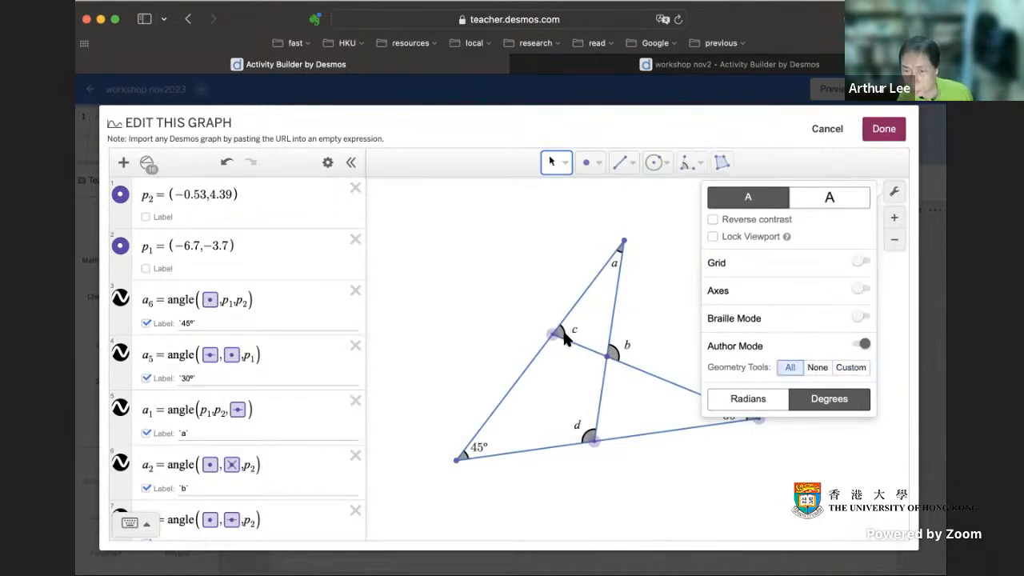
Step: Save the construction and convert the fifth screen's geometry component to a sketch
{"action": "left_click", "coordinate": [656, 282]}
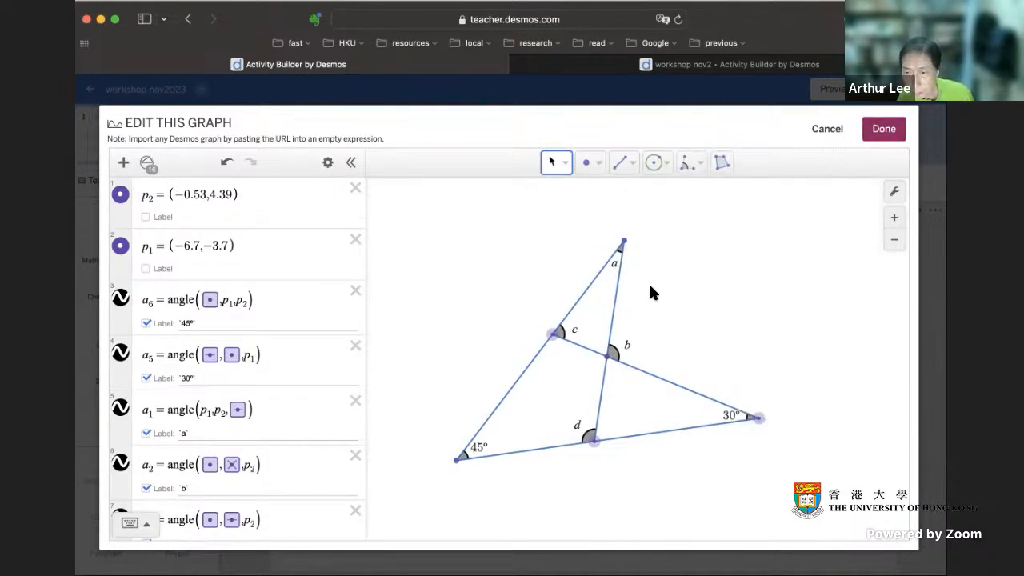
{"action": "left_click", "coordinate": [883, 128]}
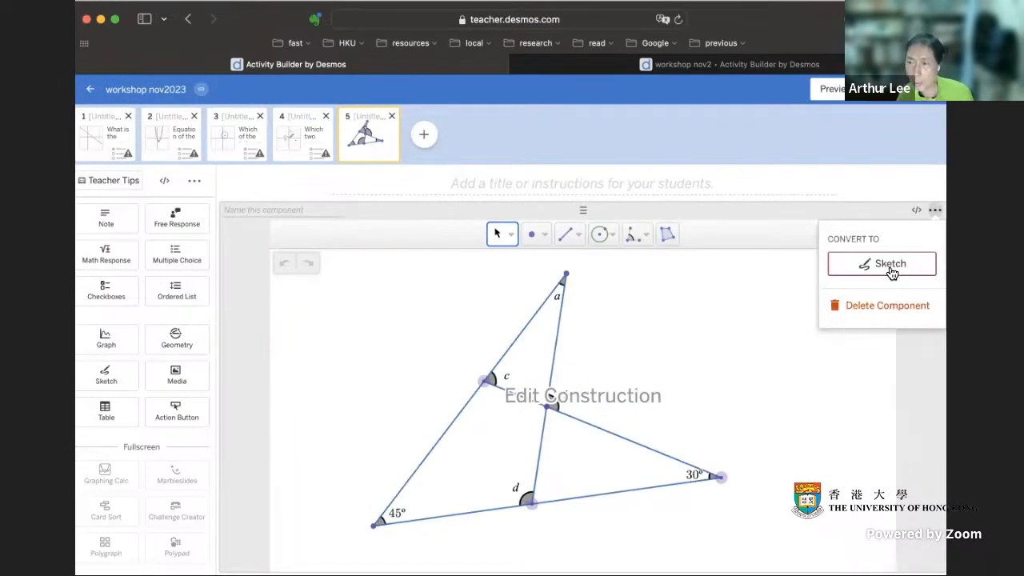
{"action": "left_click", "coordinate": [891, 268]}
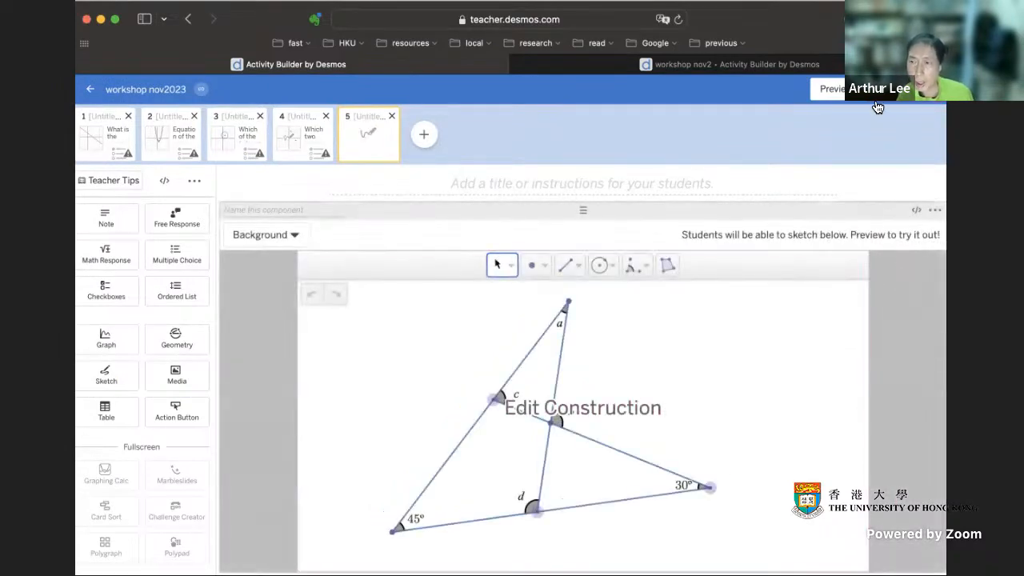
Step: Preview the sketch screen as a student, close the preview and check the sketch component's configuration options
{"action": "left_click", "coordinate": [839, 91]}
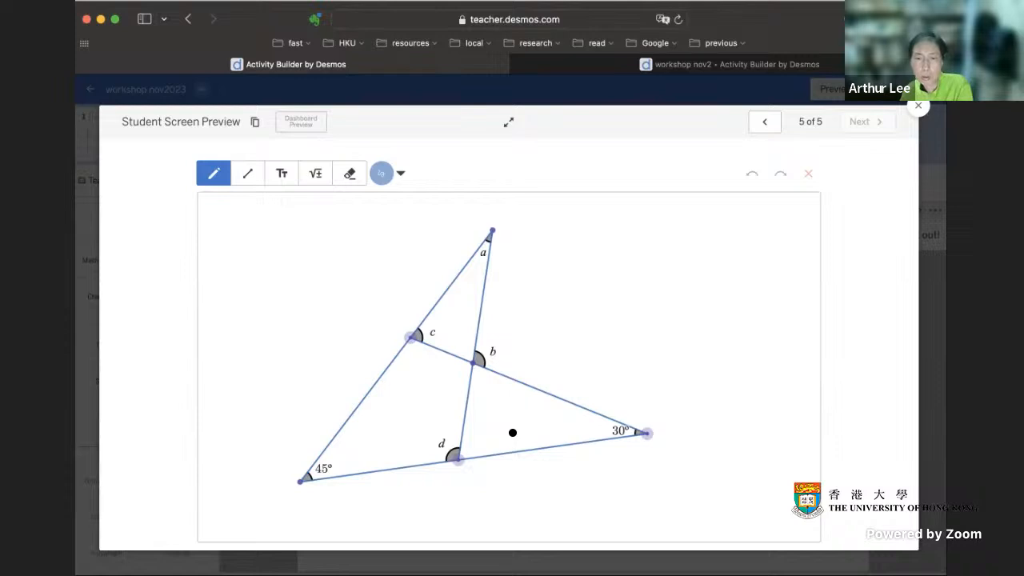
{"action": "left_click", "coordinate": [918, 110]}
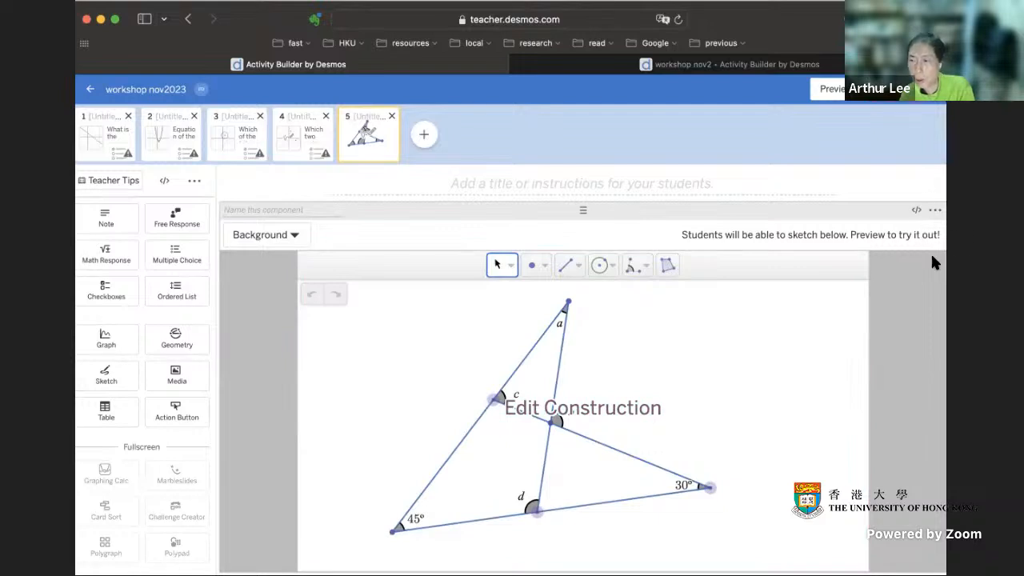
{"action": "left_click", "coordinate": [934, 209]}
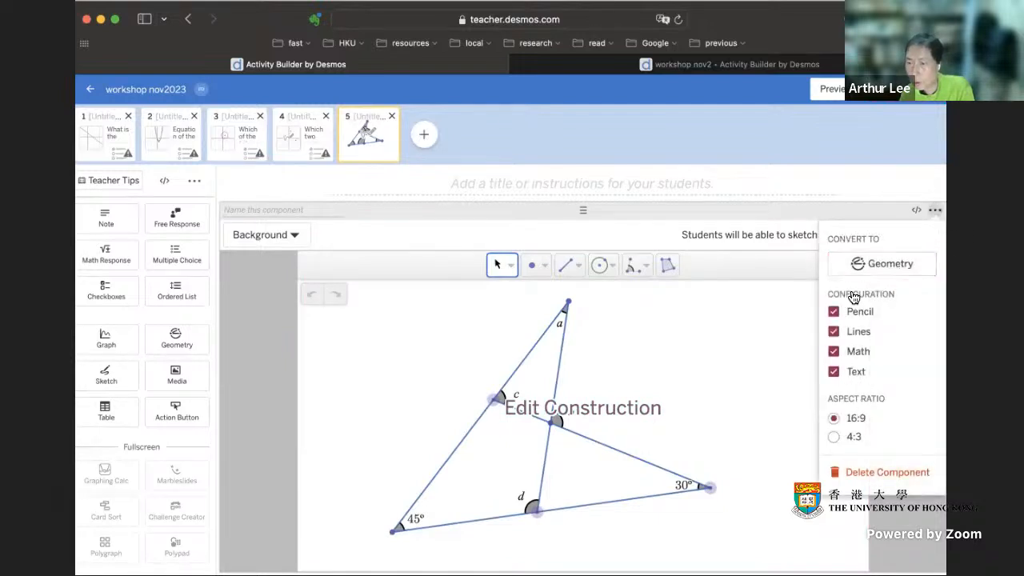
{"action": "left_click", "coordinate": [933, 211]}
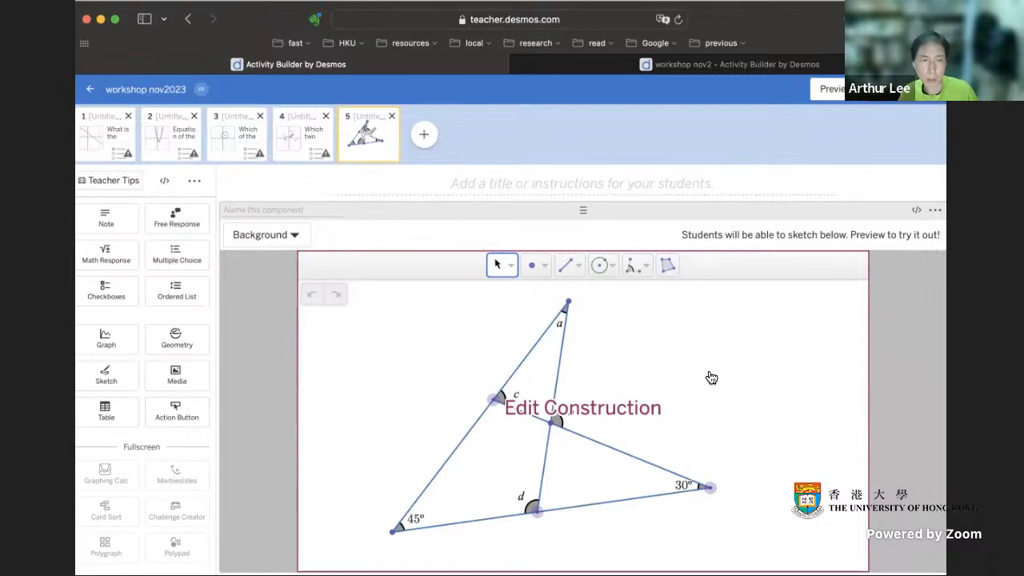
Step: Add a note beside the sketch reading "Which of the following angles can be found?"
{"action": "mouse_move", "coordinate": [125, 222]}
{"action": "left_mouse_down"}
{"action": "mouse_move", "coordinate": [701, 267]}
{"action": "mouse_move", "coordinate": [779, 338]}
{"action": "mouse_move", "coordinate": [767, 290]}
{"action": "mouse_move", "coordinate": [745, 320]}
{"action": "left_mouse_up"}
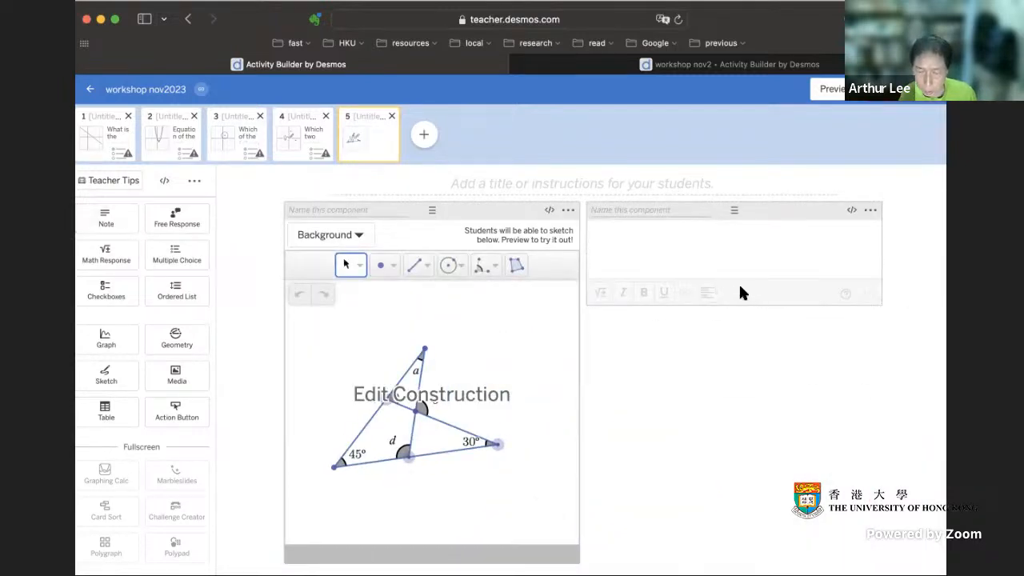
{"action": "left_click", "coordinate": [668, 246]}
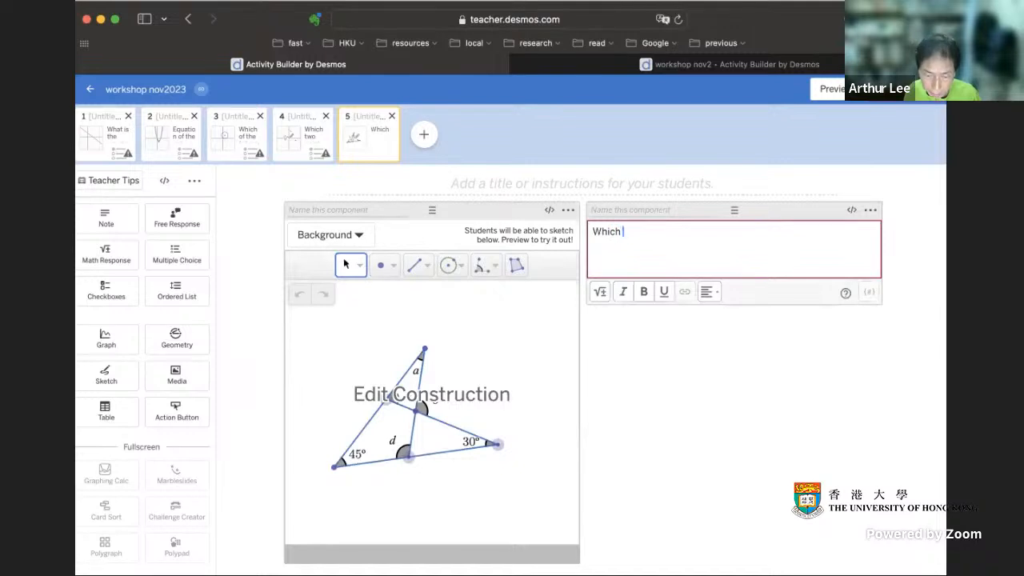
{"action": "type", "text": "Which of the follow"}
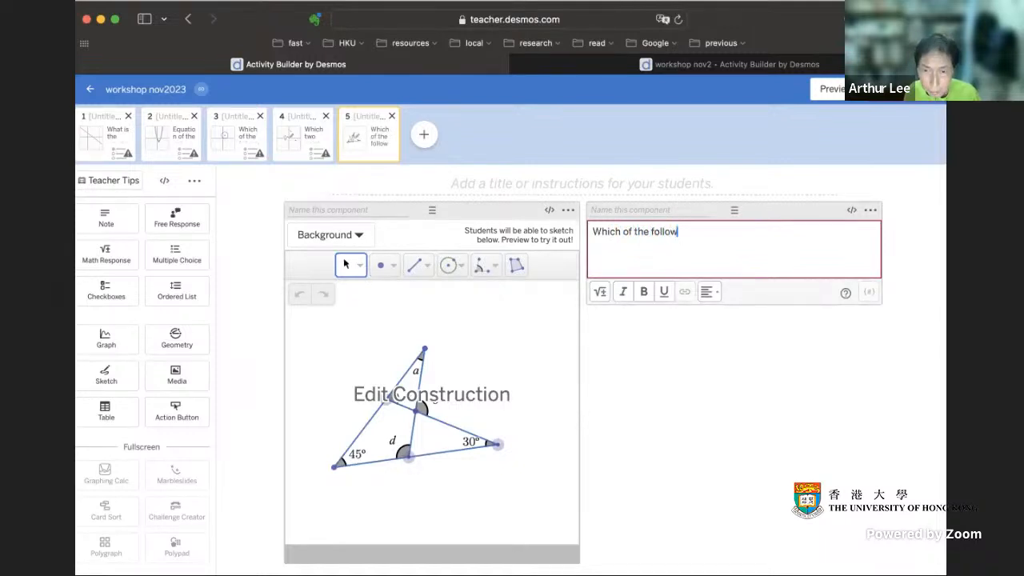
{"action": "type", "text": "ing angles can be found?"}
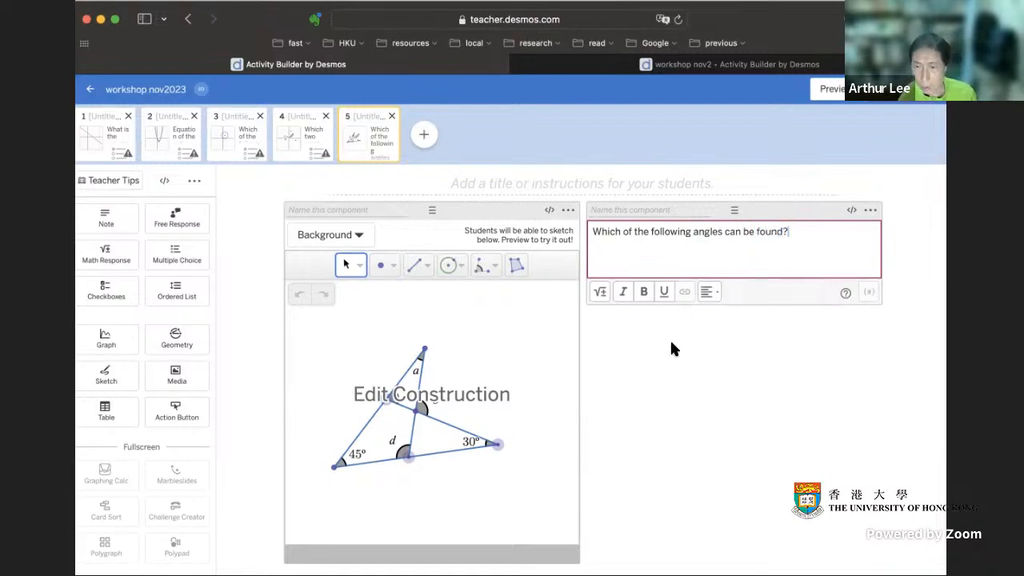
{"action": "left_click", "coordinate": [672, 349]}
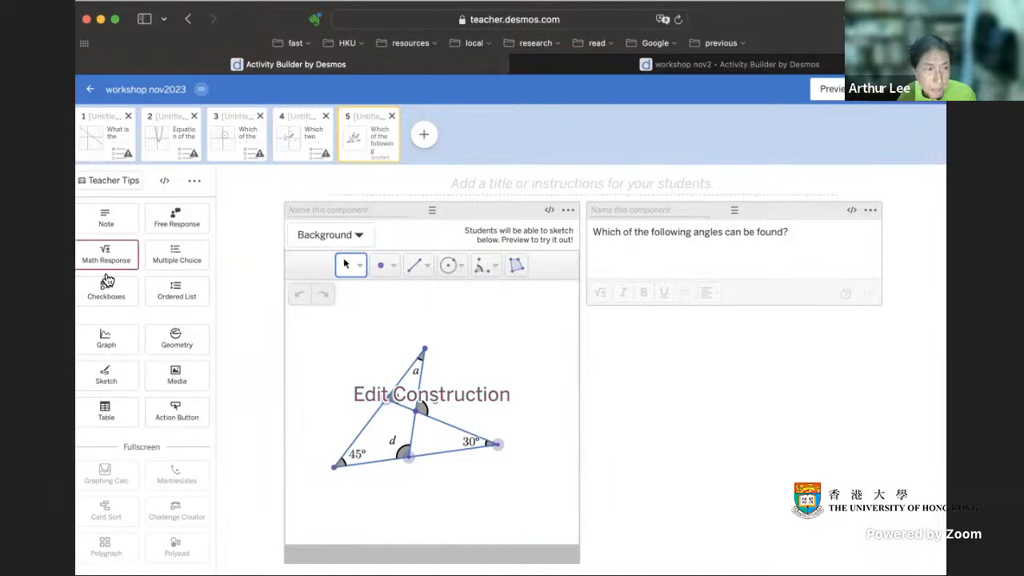
Step: Add a multiple-choice component below the note and enter a and b as math-formatted options
{"action": "left_click_drag", "start_coordinate": [183, 254], "coordinate": [706, 372]}
{"action": "left_click", "coordinate": [639, 349]}
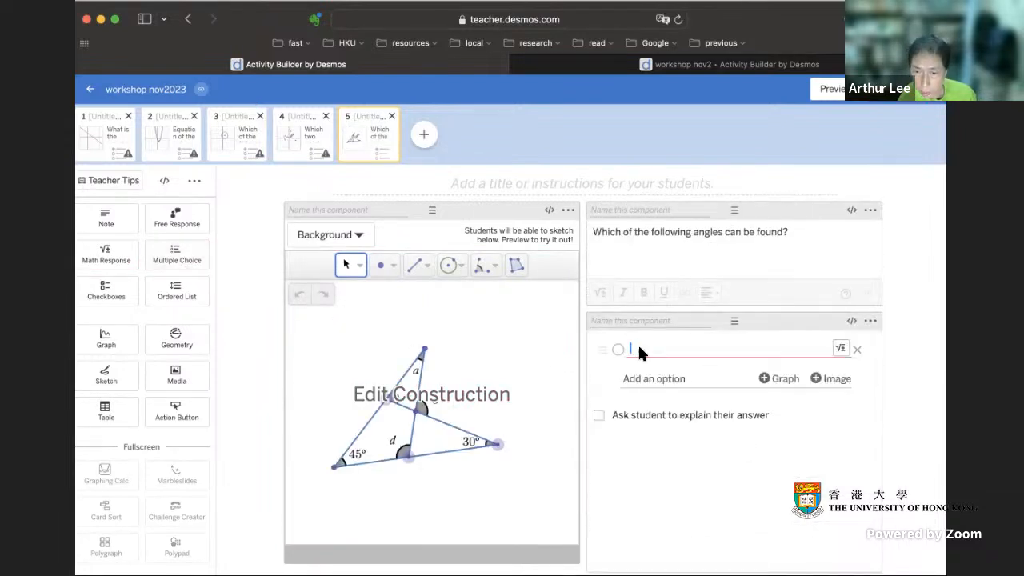
{"action": "left_click", "coordinate": [839, 348]}
{"action": "type", "text": "a"}
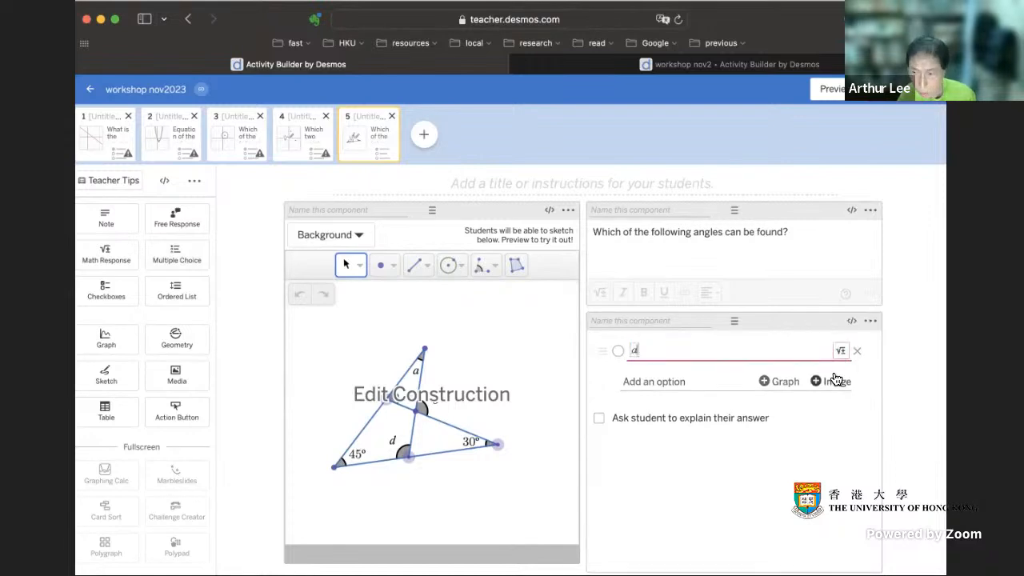
{"action": "left_click", "coordinate": [680, 382]}
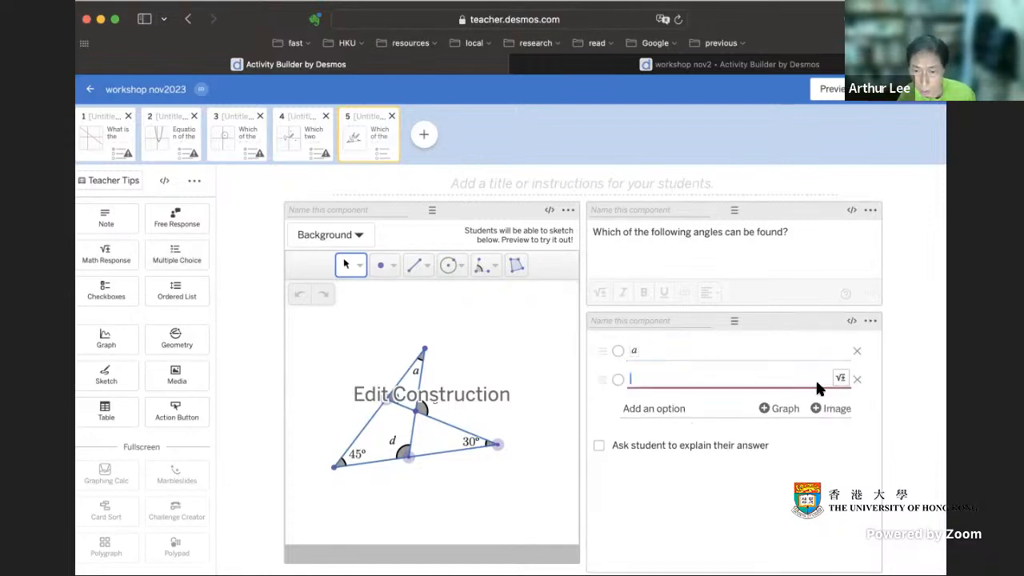
{"action": "left_click", "coordinate": [840, 380]}
{"action": "type", "text": "b"}
Step: Add c and d as further math-formatted options in the multiple-choice component
{"action": "left_click", "coordinate": [688, 409]}
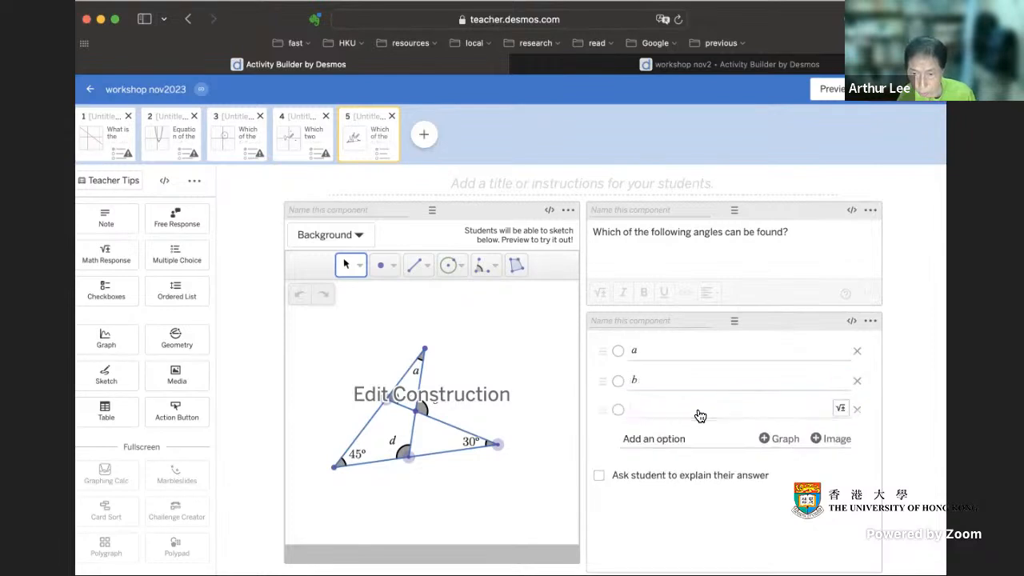
{"action": "left_click", "coordinate": [840, 408]}
{"action": "type", "text": "c"}
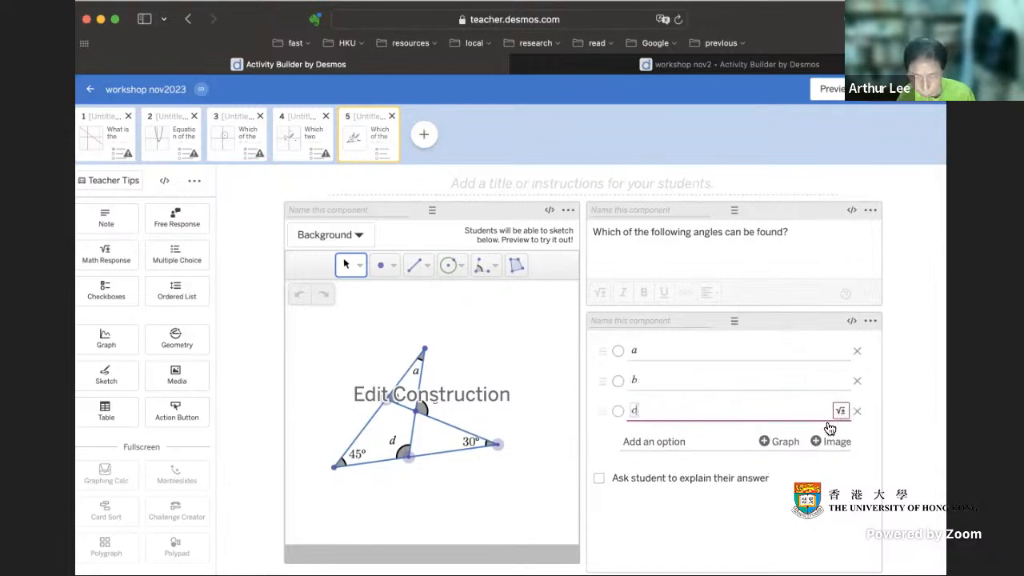
{"action": "left_click", "coordinate": [694, 442]}
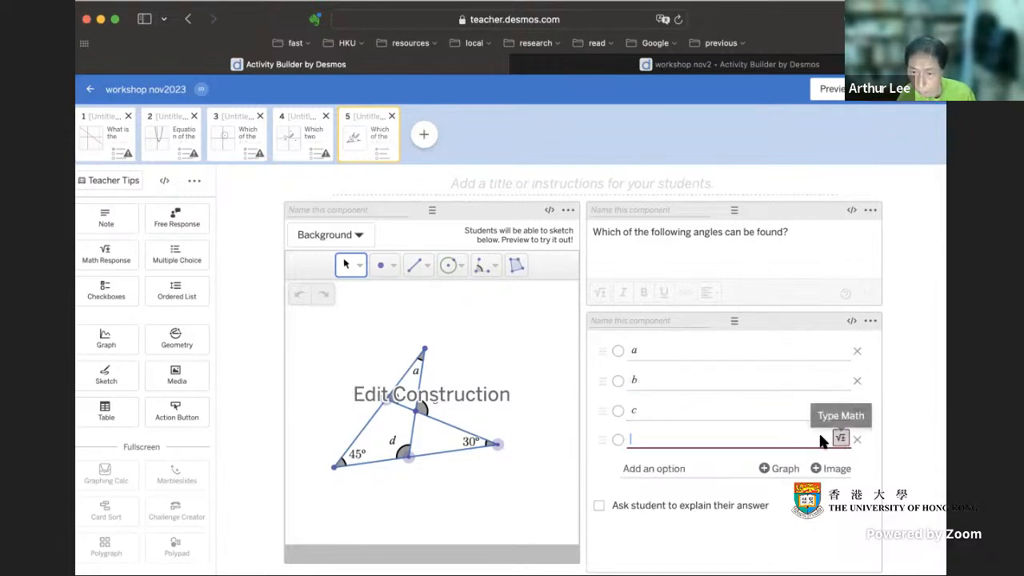
{"action": "left_click", "coordinate": [839, 441]}
{"action": "type", "text": "d"}
{"action": "left_click", "coordinate": [894, 496]}
Step: Try the toggle buttons layout for the multiple-choice component and check it in the student preview
{"action": "left_click", "coordinate": [870, 320]}
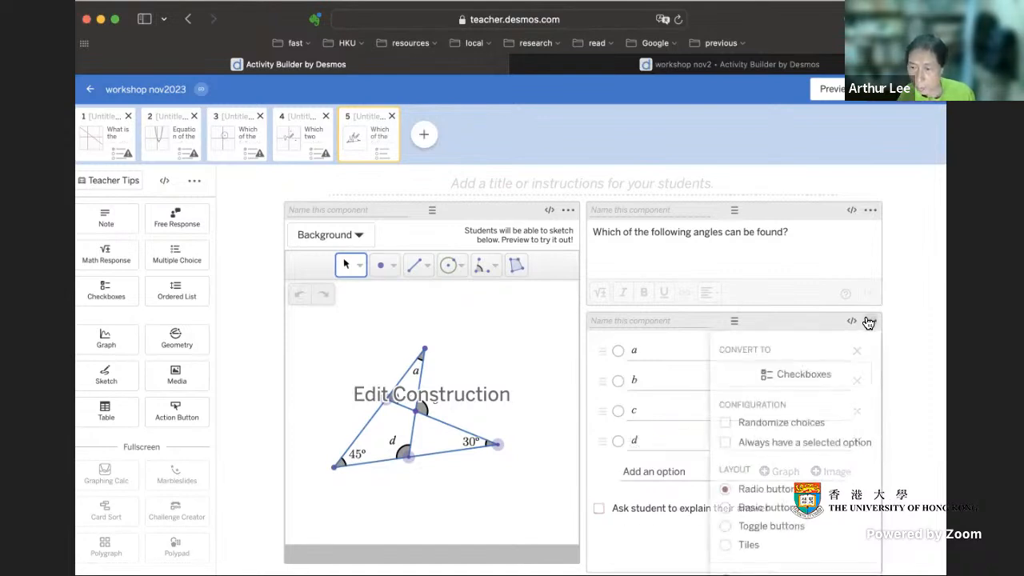
{"action": "left_click", "coordinate": [725, 527]}
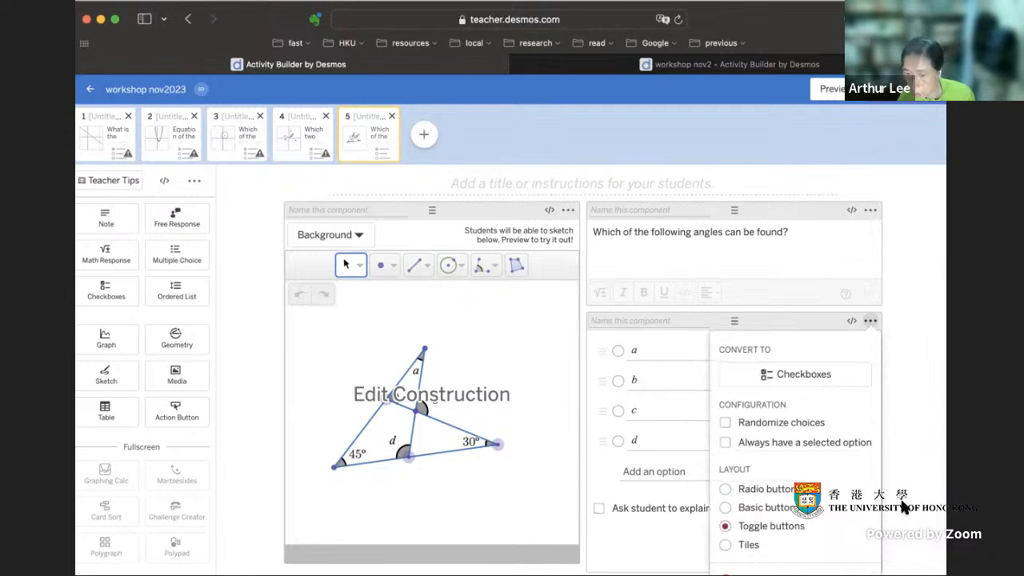
{"action": "left_click", "coordinate": [902, 322]}
{"action": "left_click", "coordinate": [828, 89]}
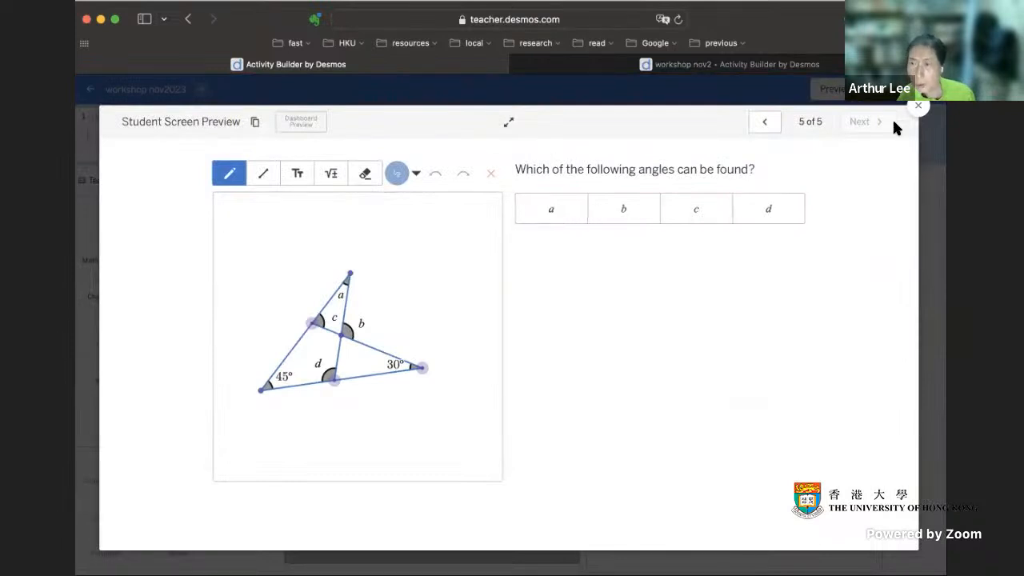
{"action": "left_click", "coordinate": [917, 107]}
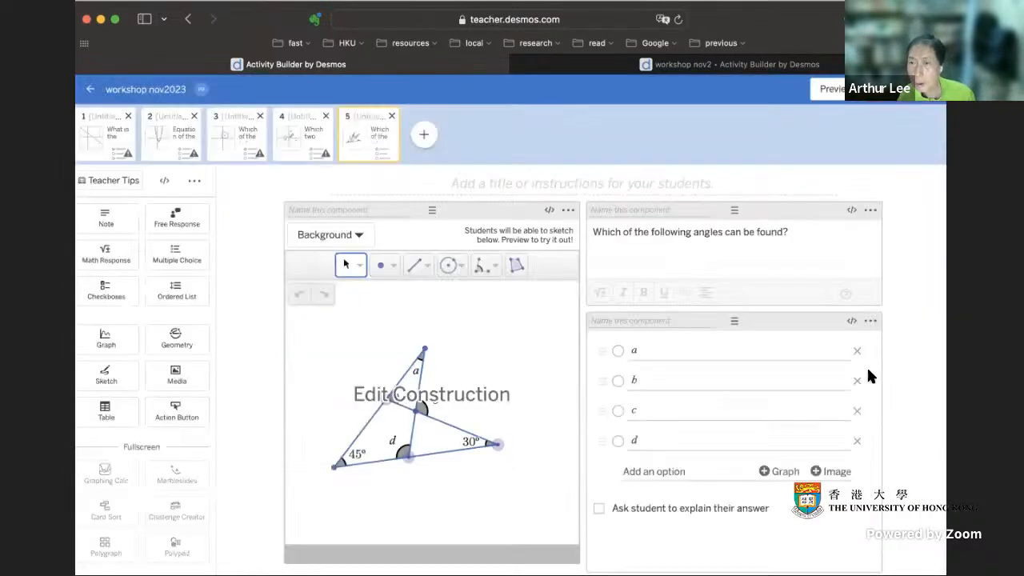
Step: Set the multiple-choice layout to basic buttons, check it in the student preview, and mark c as the correct answer
{"action": "left_click", "coordinate": [871, 321]}
{"action": "left_click", "coordinate": [725, 489]}
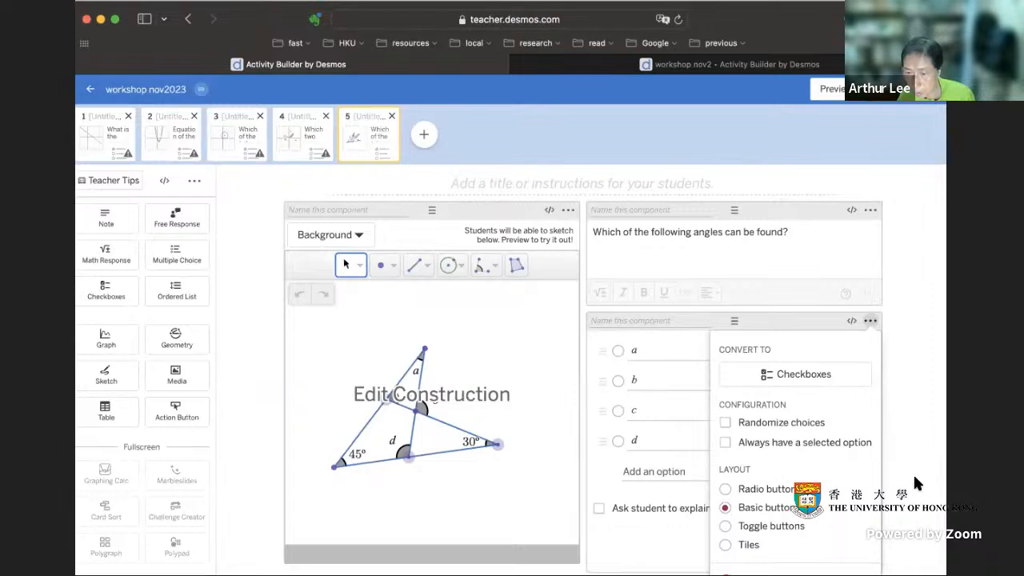
{"action": "left_click", "coordinate": [838, 94]}
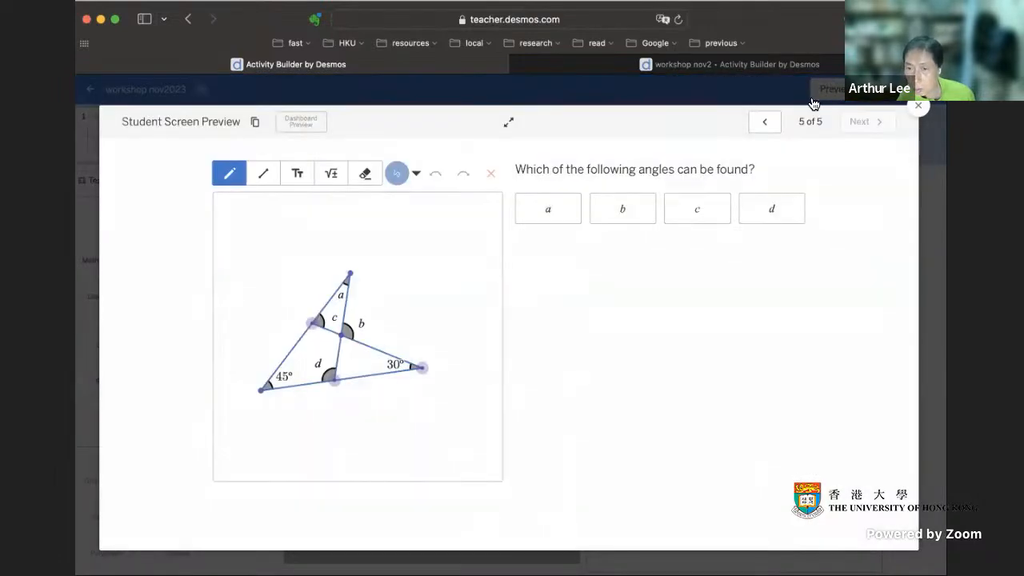
{"action": "left_click", "coordinate": [915, 119]}
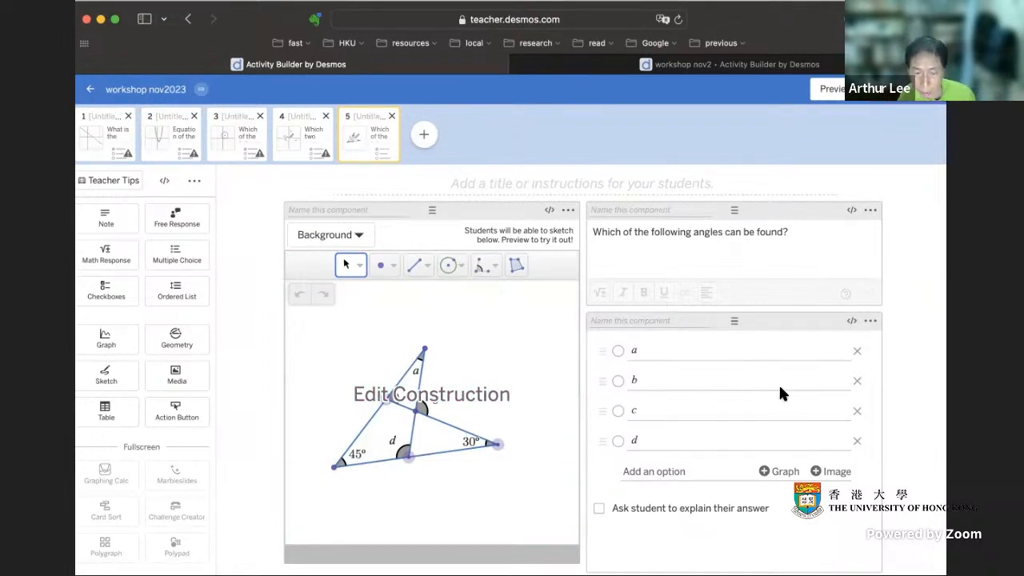
{"action": "left_click", "coordinate": [618, 411]}
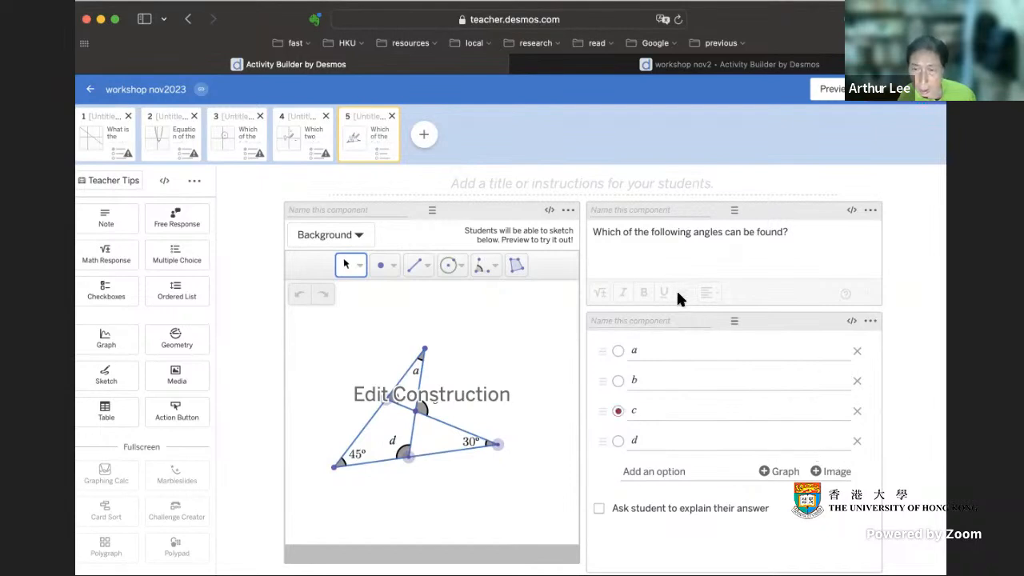
Step: Add a note reading "What is the size of your selected angle (in degrees)?" and a math response below it that asks students to explain
{"action": "left_click_drag", "start_coordinate": [114, 229], "coordinate": [758, 508]}
{"action": "type", "text": "What is the size of your se"}
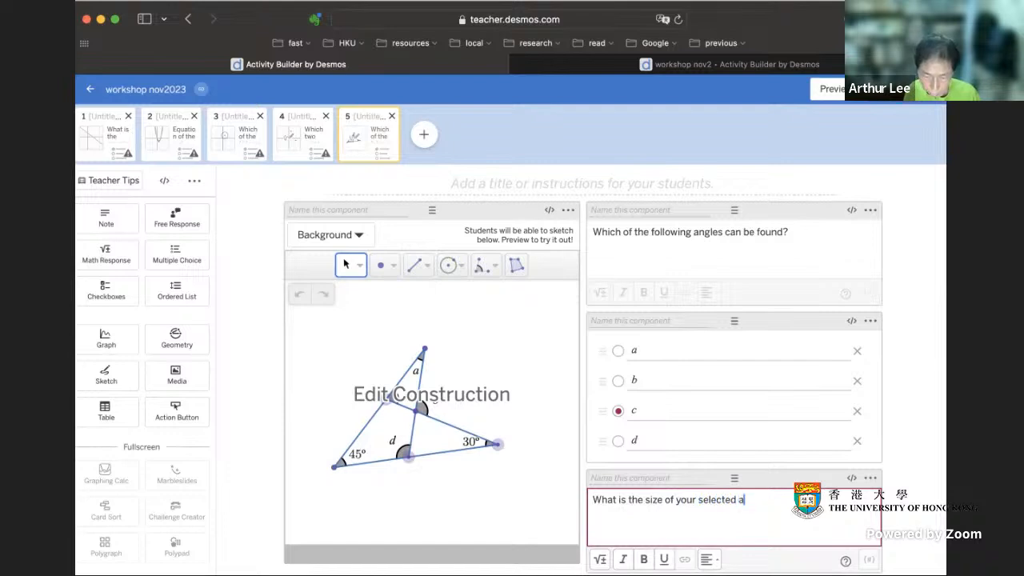
{"action": "type", "text": "le (in deg"}
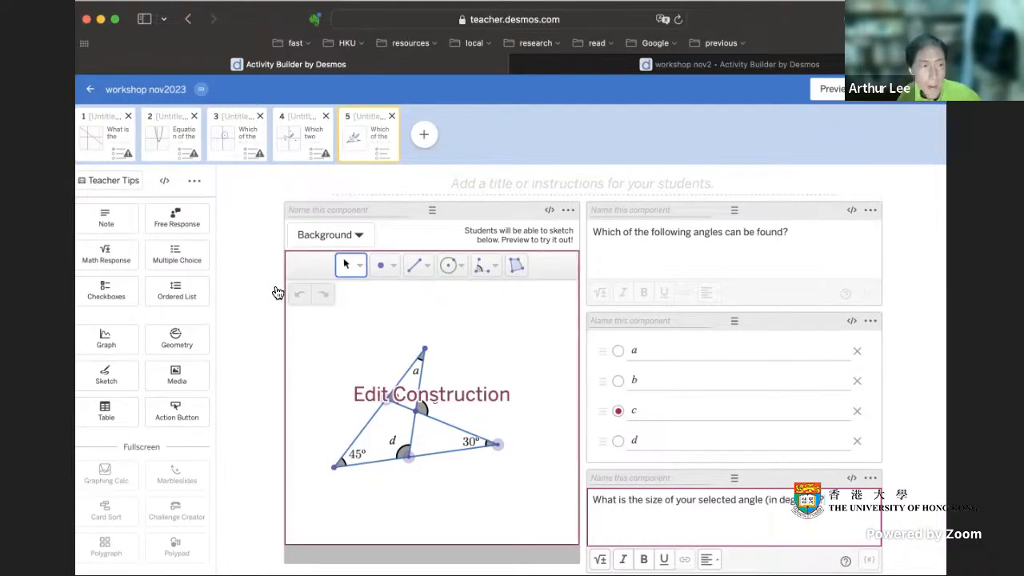
{"action": "left_click_drag", "start_coordinate": [116, 260], "coordinate": [735, 480]}
{"action": "left_click", "coordinate": [599, 540]}
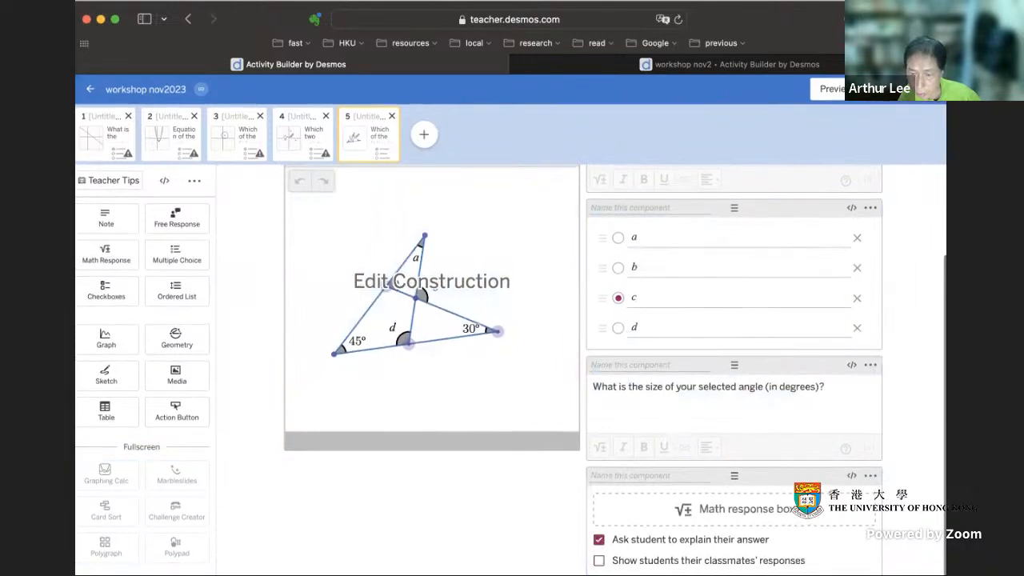
Step: Preview the screen as a student, choose angle c and submit 75 as its size
{"action": "left_click", "coordinate": [828, 89]}
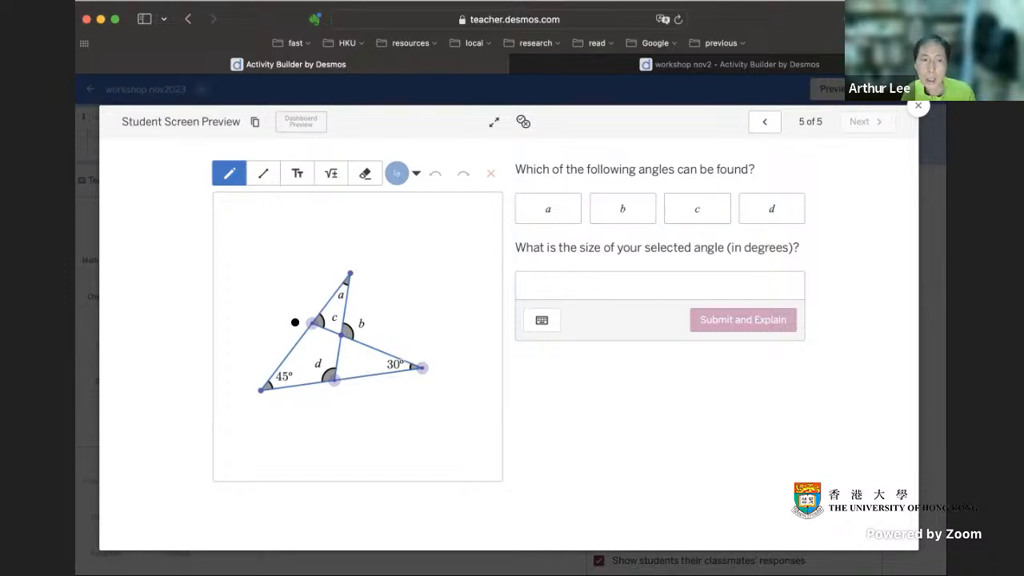
{"action": "left_click", "coordinate": [707, 213]}
{"action": "left_click", "coordinate": [615, 286]}
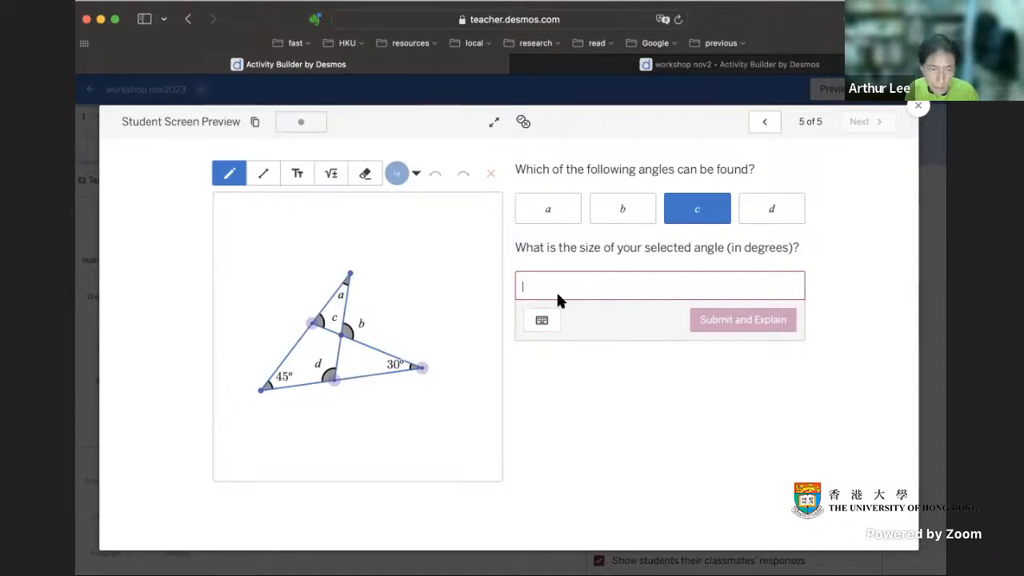
{"action": "type", "text": "75"}
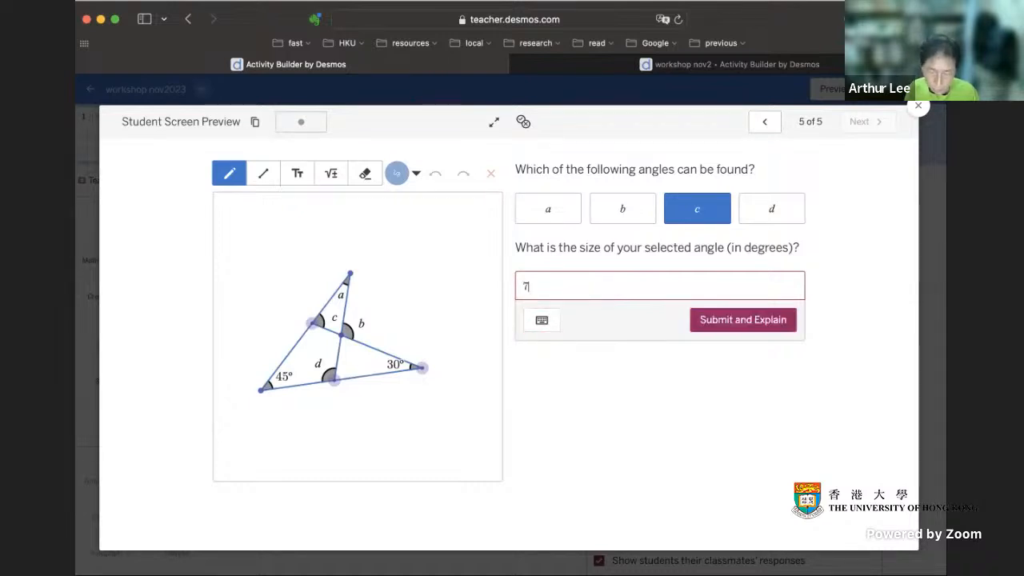
{"action": "left_click", "coordinate": [759, 322]}
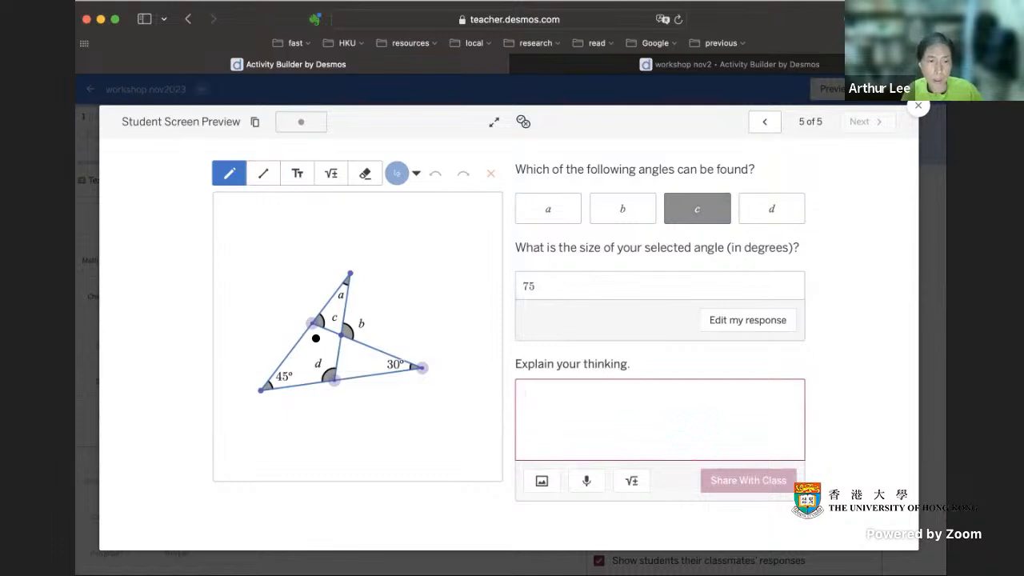
Step: Sketch freehand lines from angle c's vertex towards the 45° and 30° angles in the student preview, circle the vertex, and publish the activity
{"action": "mouse_move", "coordinate": [312, 329]}
{"action": "left_mouse_down"}
{"action": "mouse_move", "coordinate": [288, 362]}
{"action": "mouse_move", "coordinate": [379, 366]}
{"action": "left_mouse_up"}
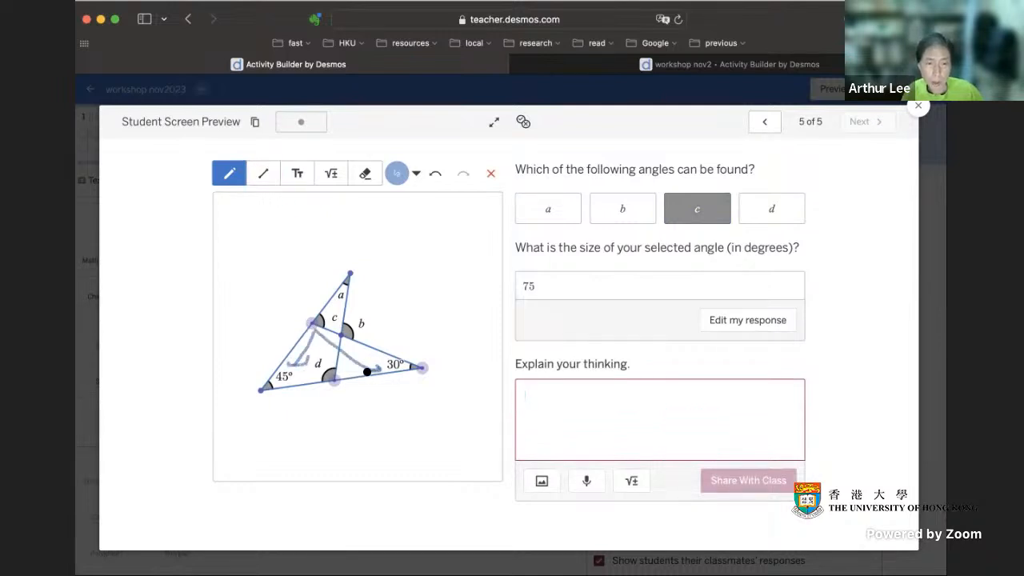
{"action": "left_click_drag", "start_coordinate": [309, 324], "coordinate": [306, 327]}
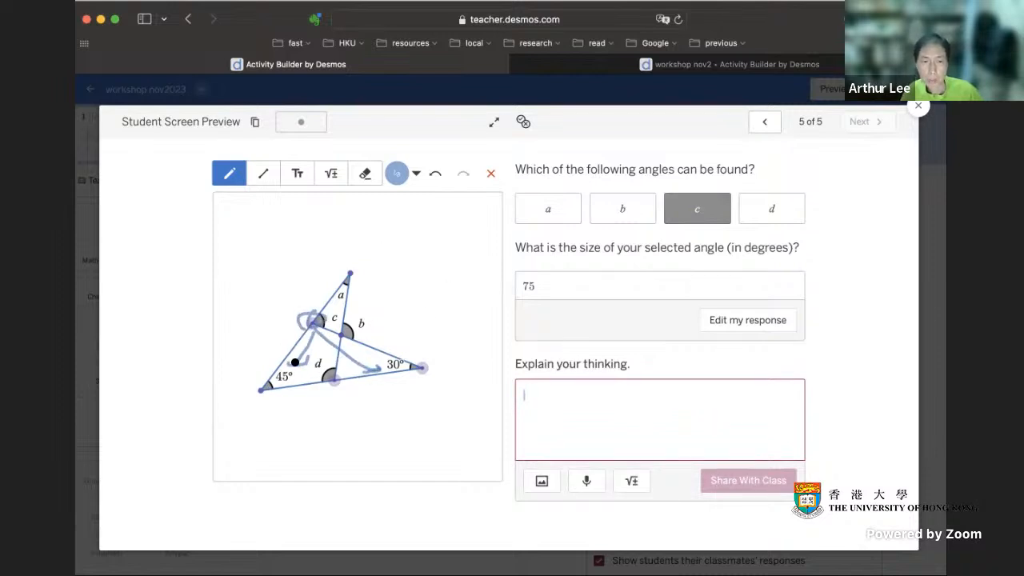
{"action": "left_click", "coordinate": [920, 106]}
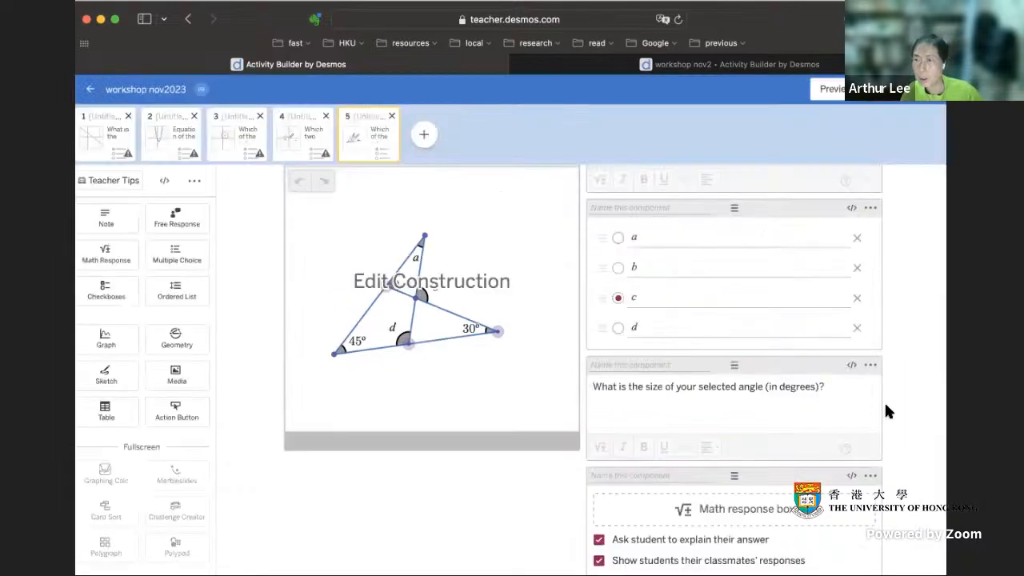
{"action": "left_click", "coordinate": [904, 89]}
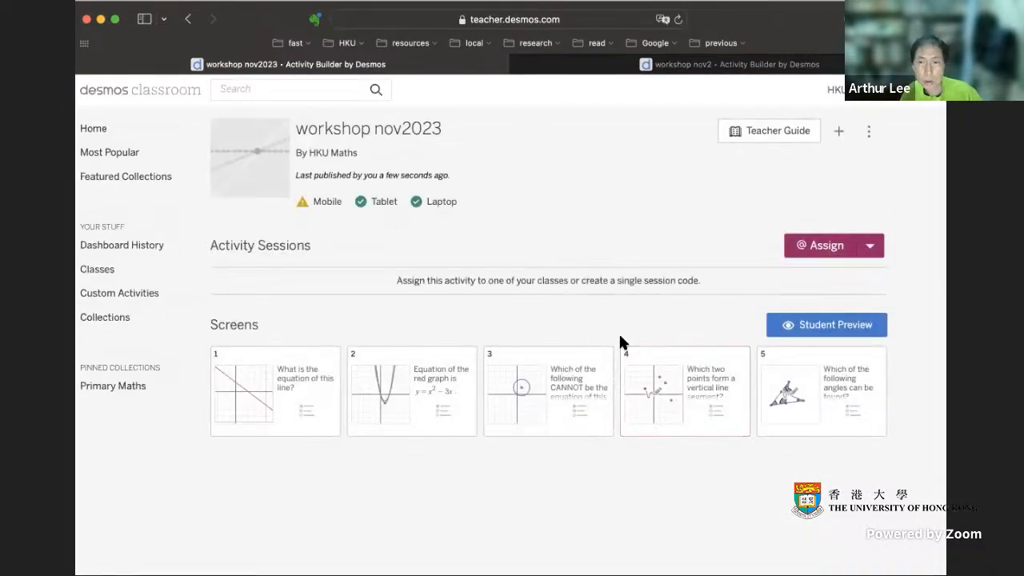
Step: Switch to the workshop nov2 activity and examine its screens 6 to 10 in the student screen preview
{"action": "left_click", "coordinate": [589, 70]}
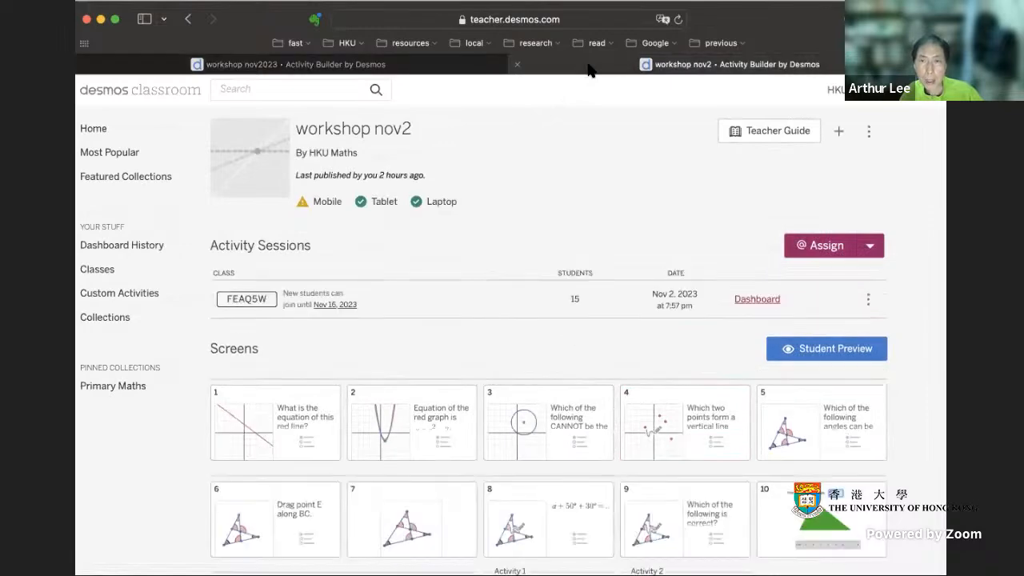
{"action": "scroll", "coordinate": [653, 431], "scroll_direction": "down", "scroll_amount": 3}
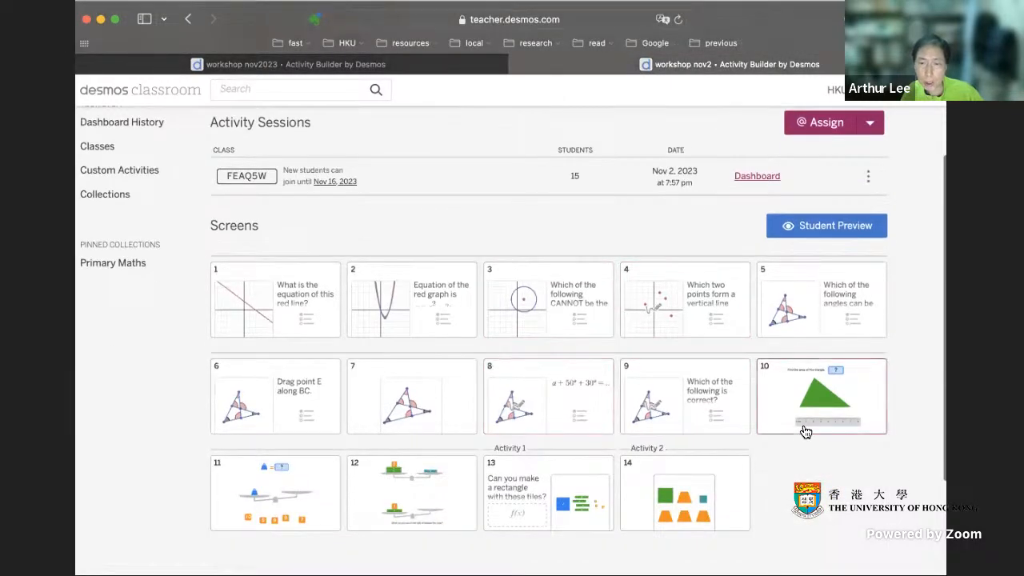
{"action": "scroll", "coordinate": [789, 411], "scroll_direction": "down", "scroll_amount": 2}
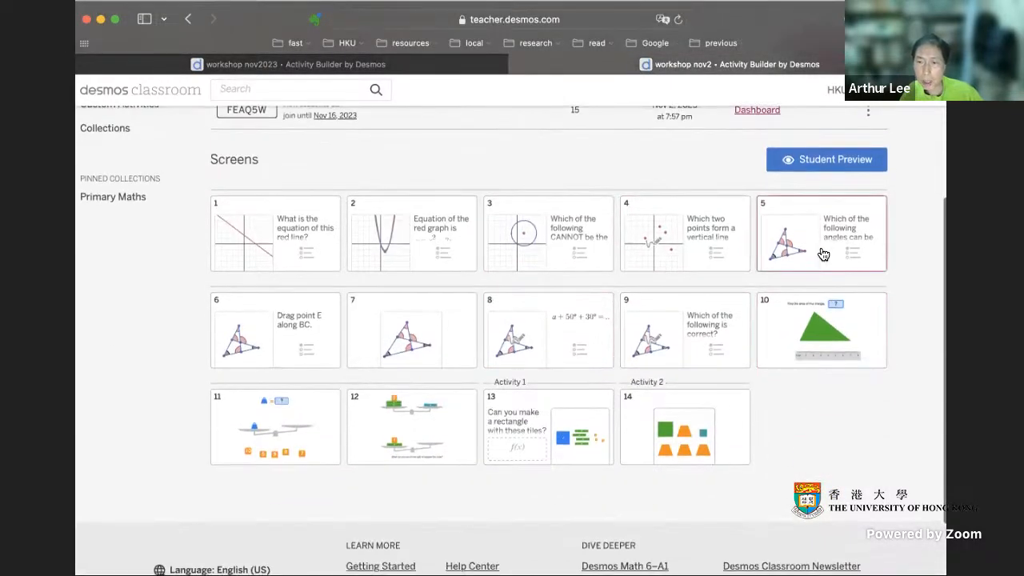
{"action": "left_click", "coordinate": [293, 344]}
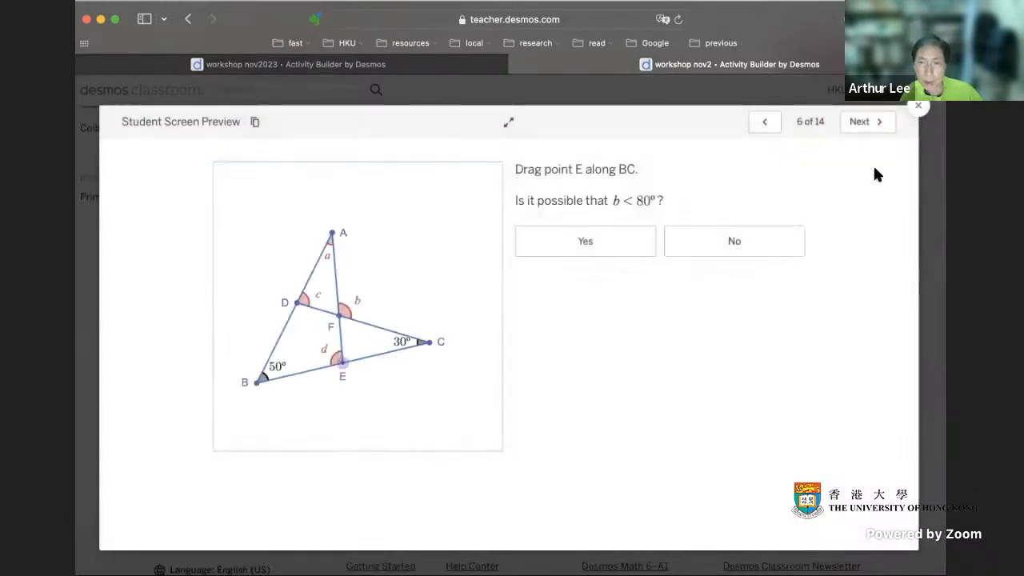
{"action": "left_click", "coordinate": [868, 123]}
{"action": "left_click", "coordinate": [871, 125]}
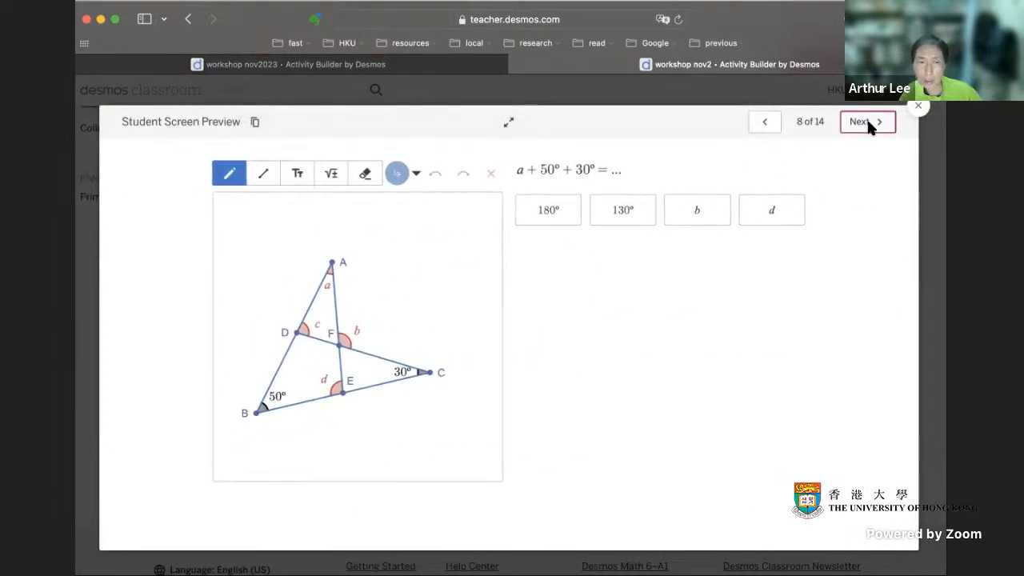
{"action": "left_click", "coordinate": [871, 128]}
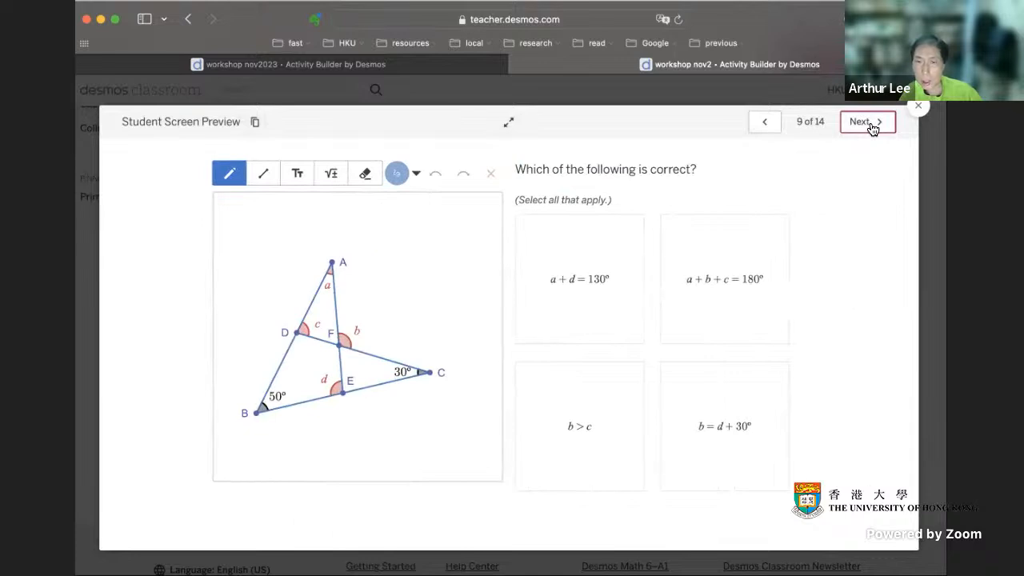
{"action": "left_click", "coordinate": [871, 126]}
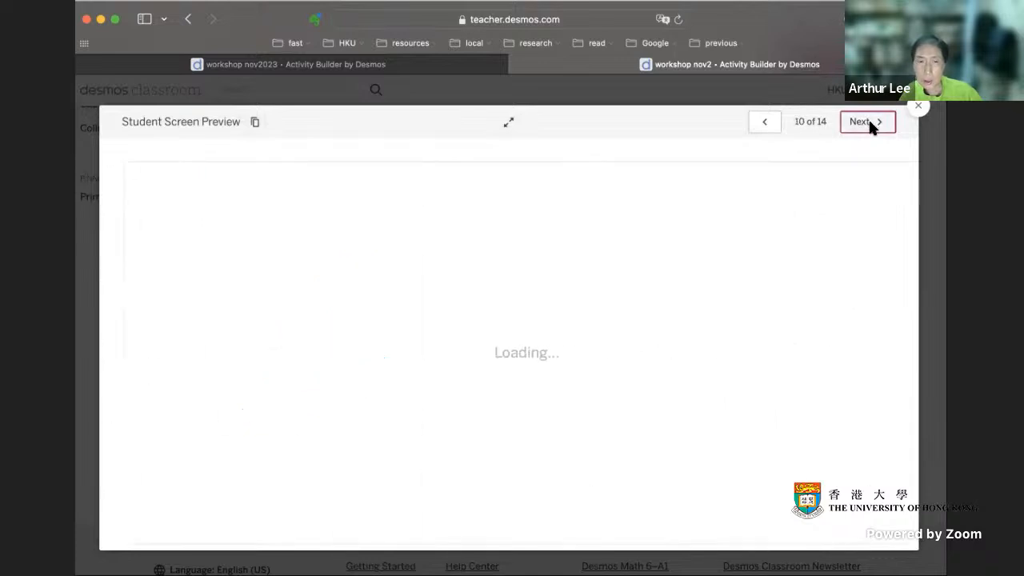
{"action": "left_click", "coordinate": [916, 107]}
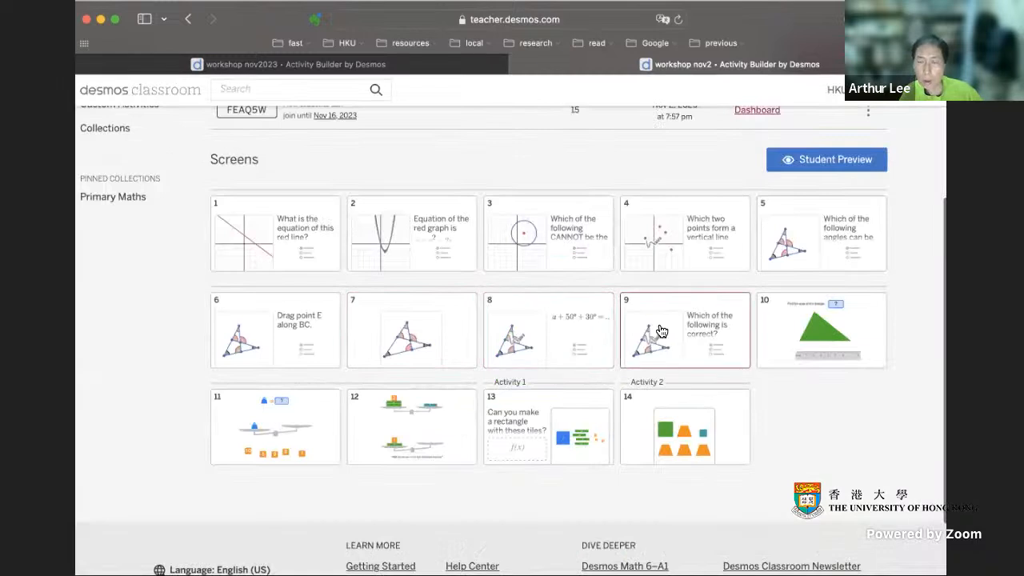